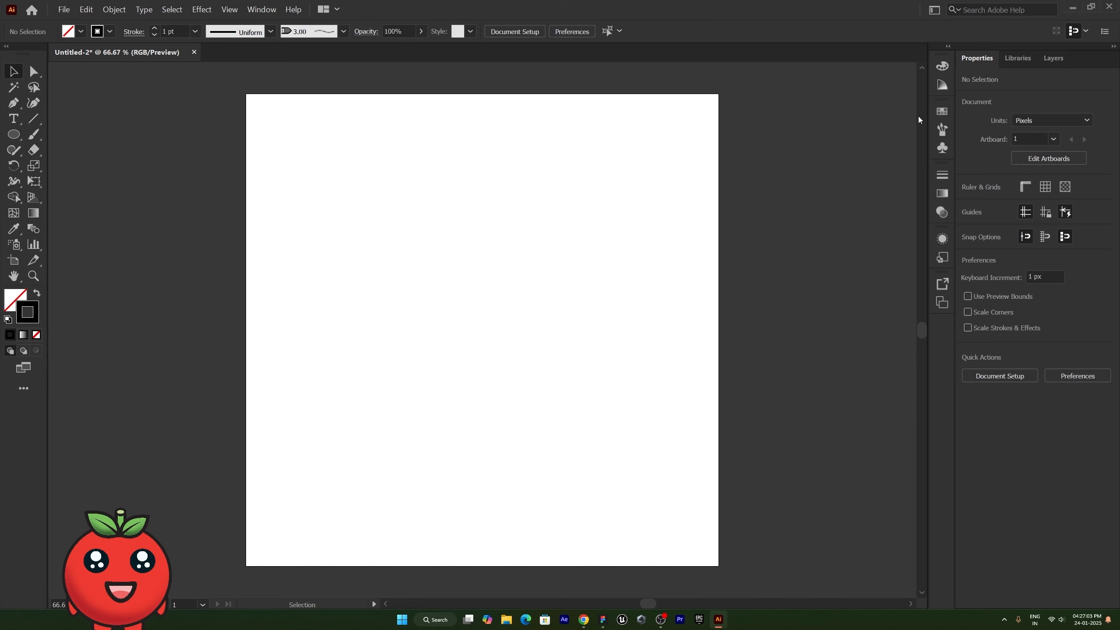
# Open the brush collection, detach it as a floating Brushes panel, and collapse the remaining panel group.
pyautogui.click(940, 130)
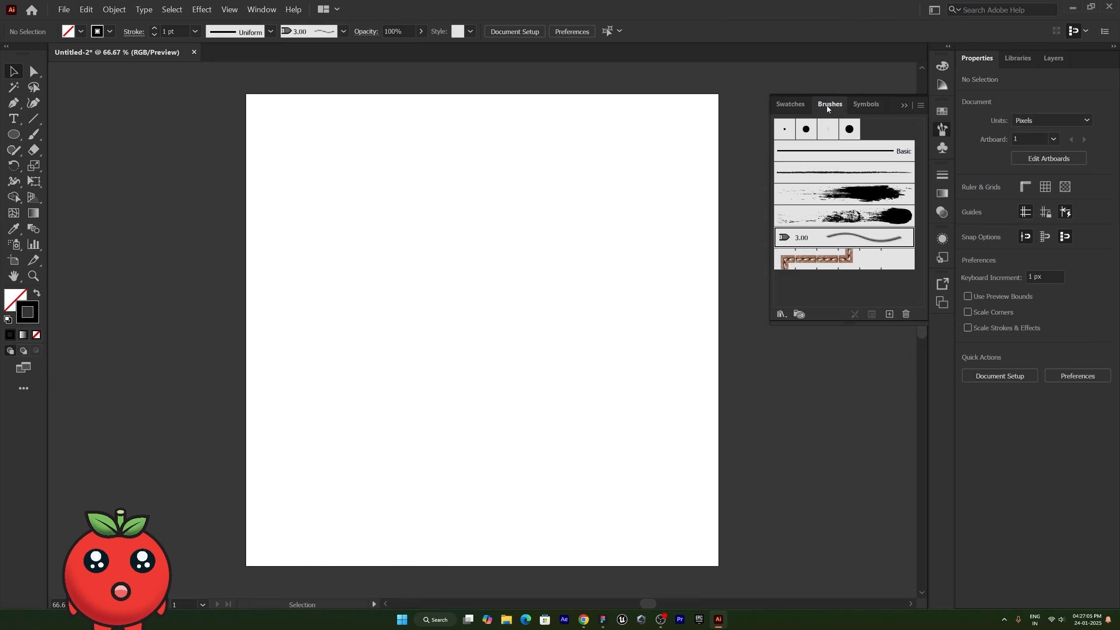
pyautogui.moveTo(828, 108)
pyautogui.mouseDown()
pyautogui.moveTo(800, 260)
pyautogui.moveTo(696, 244)
pyautogui.moveTo(765, 199)
pyautogui.mouseUp()
pyautogui.click(904, 105)
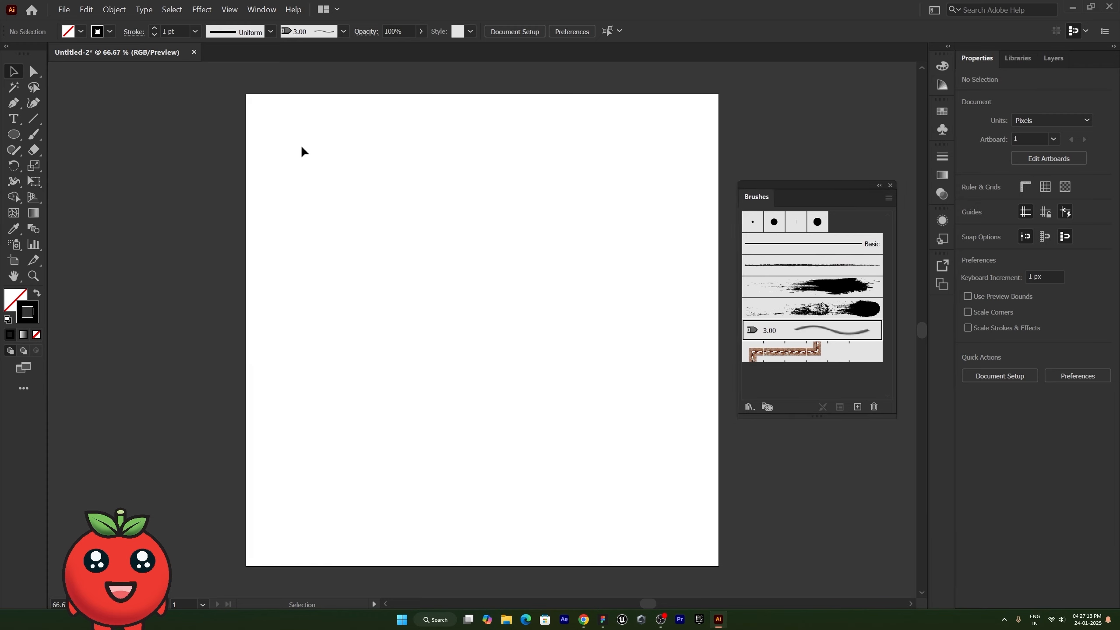
# Paint a wavy Paintbrush stroke across the artboard with the 3.00 bristle brush and another above it with the 3 pt. Round brush.
pyautogui.click(34, 134)
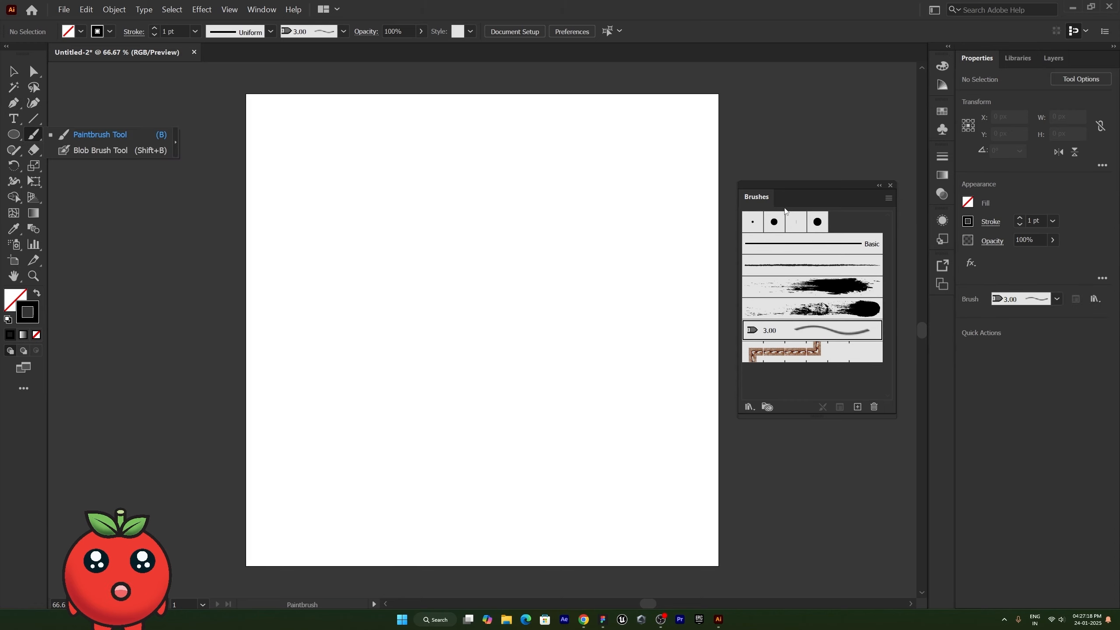
pyautogui.click(34, 135)
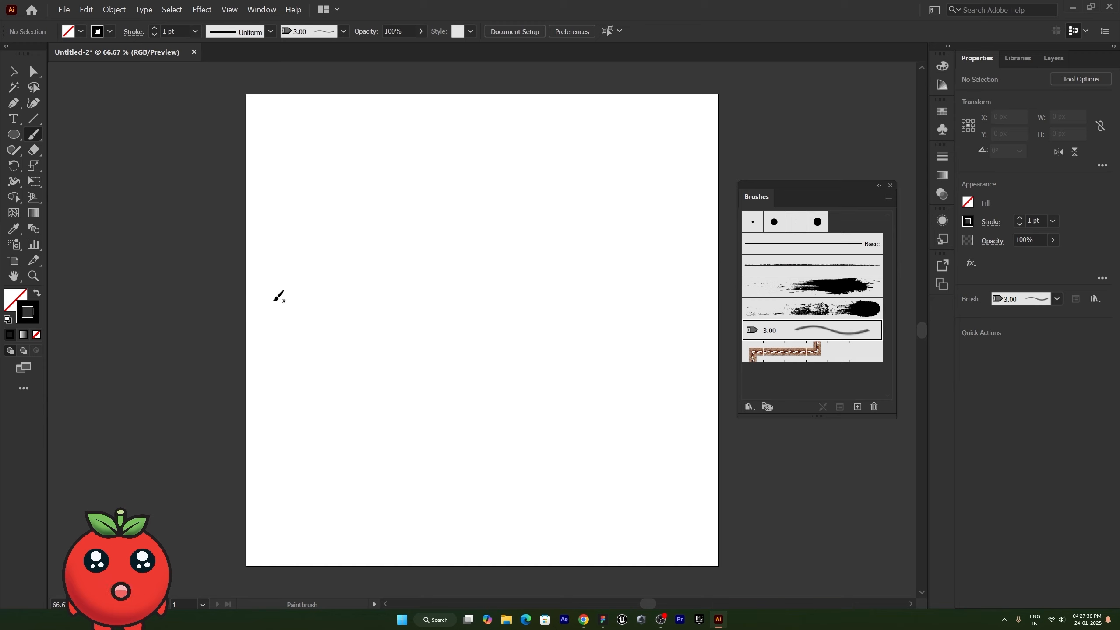
pyautogui.moveTo(274, 300)
pyautogui.mouseDown()
pyautogui.moveTo(283, 251)
pyautogui.moveTo(299, 238)
pyautogui.moveTo(317, 298)
pyautogui.moveTo(356, 293)
pyautogui.moveTo(398, 246)
pyautogui.moveTo(446, 282)
pyautogui.moveTo(458, 355)
pyautogui.moveTo(609, 266)
pyautogui.moveTo(627, 355)
pyautogui.moveTo(696, 319)
pyautogui.mouseUp()
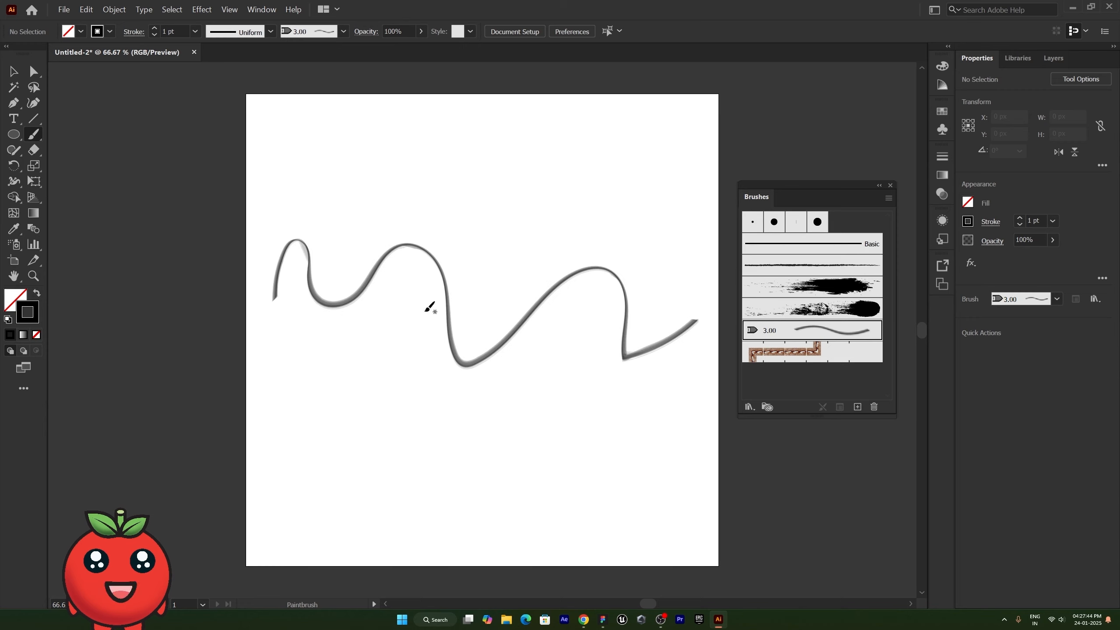
pyautogui.click(752, 222)
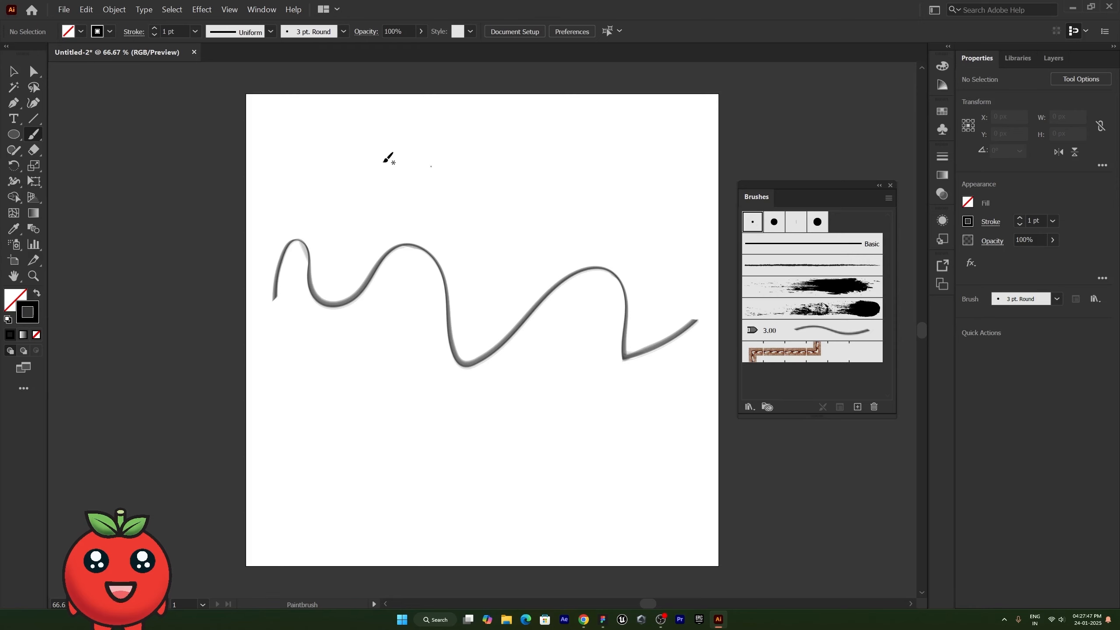
pyautogui.moveTo(279, 198)
pyautogui.mouseDown()
pyautogui.moveTo(296, 167)
pyautogui.moveTo(481, 180)
pyautogui.moveTo(672, 173)
pyautogui.mouseUp()
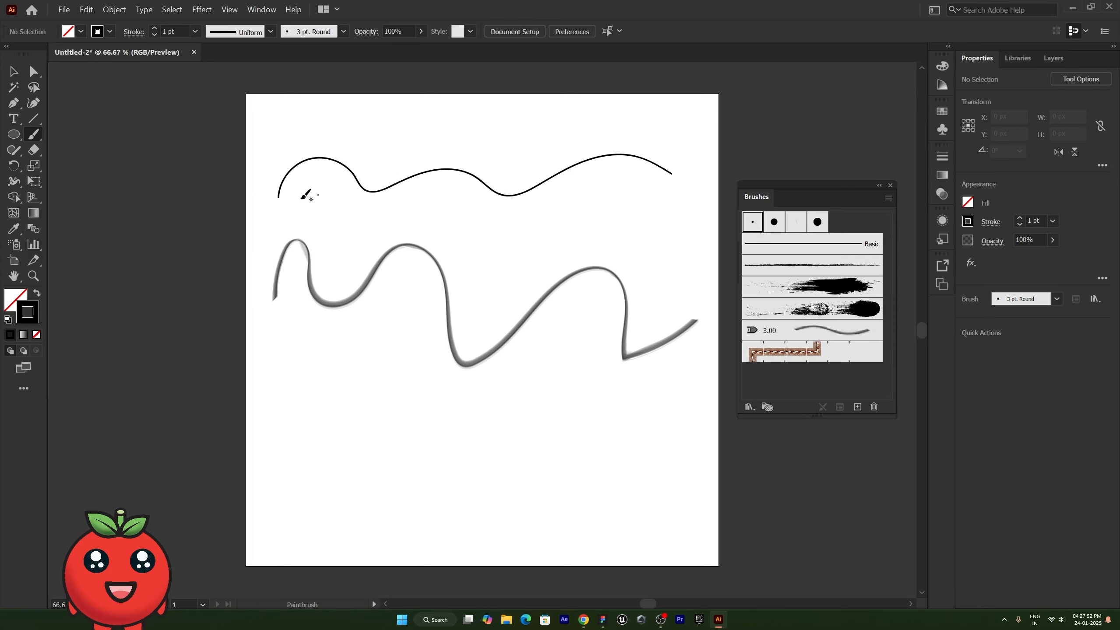
# Delete the wavy bristle-brush stroke across the middle of the artboard.
pyautogui.press('v')
pyautogui.click(340, 307)
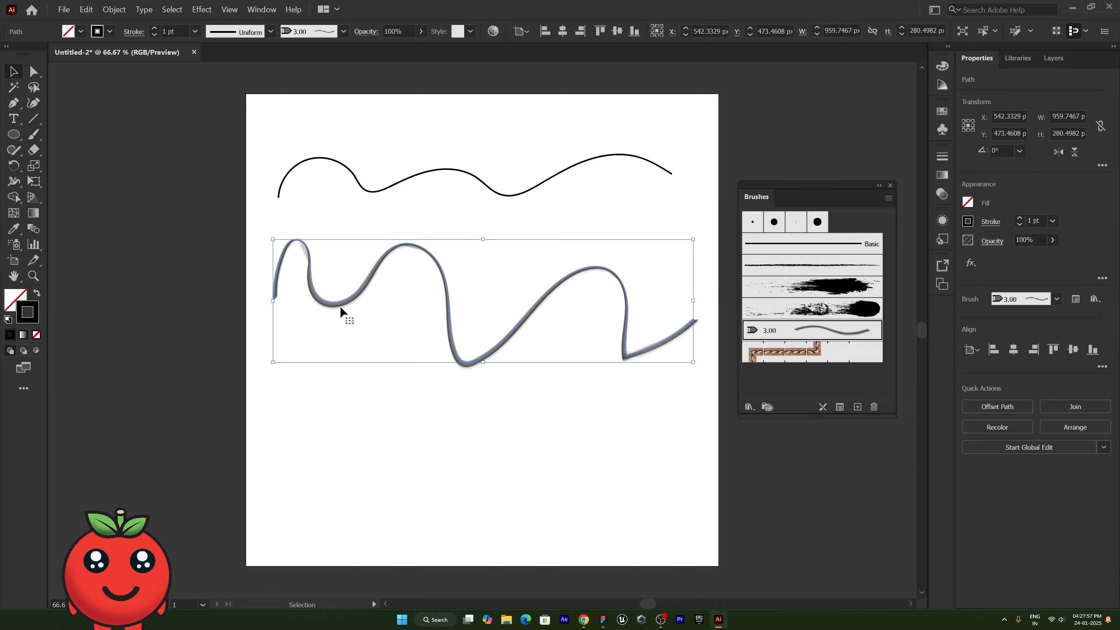
pyautogui.press('Delete')
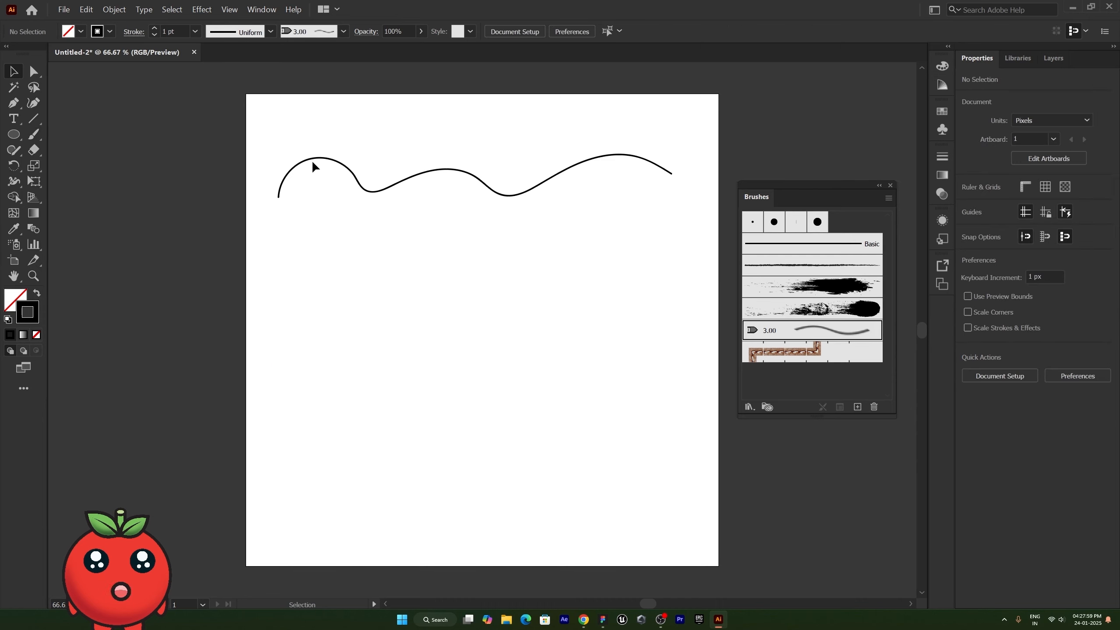
# Greatly enlarge the round brush while the remaining wavy stroke is selected, and reduce it partway to a medium thickness.
pyautogui.click(312, 162)
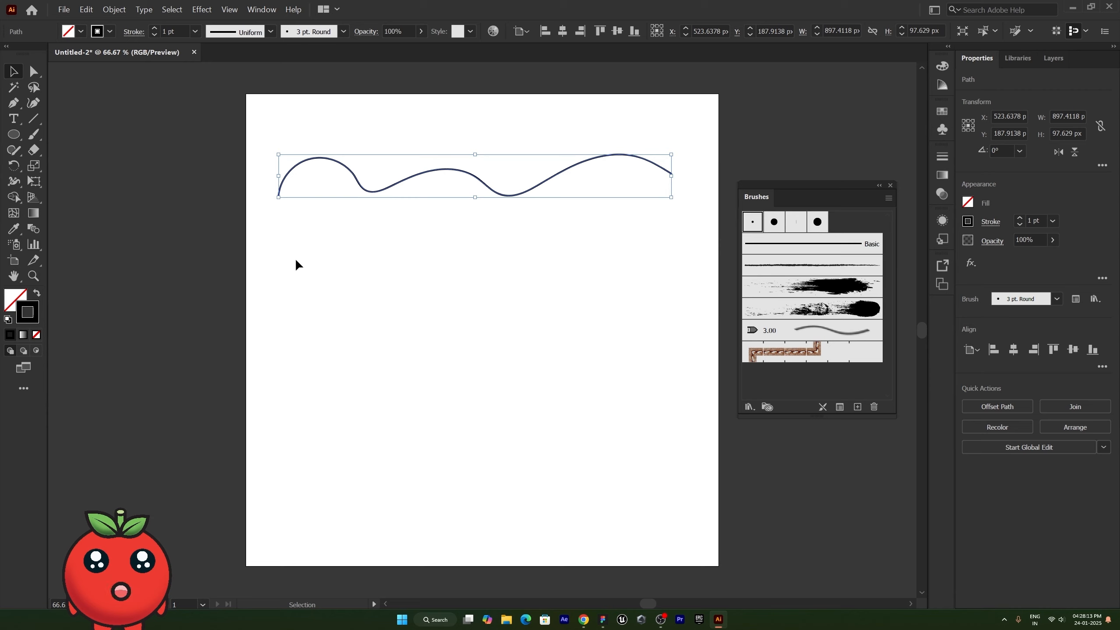
pyautogui.press('b')
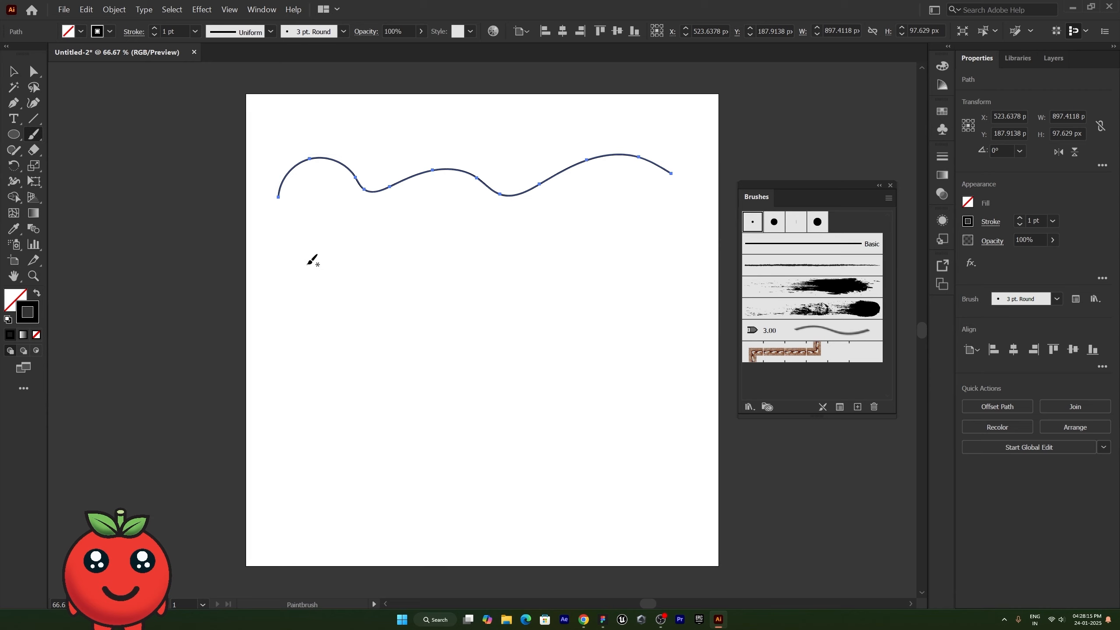
pyautogui.press(']')
pyautogui.press(']')
pyautogui.press(']')
pyautogui.press(']')
pyautogui.press(']')
pyautogui.press(']')
pyautogui.press(']')
pyautogui.press(']')
pyautogui.press(']')
pyautogui.press(']')
pyautogui.press(']')
pyautogui.press(']')
pyautogui.press(']')
pyautogui.press(']')
pyautogui.press(']')
pyautogui.press(']')
pyautogui.press(']')
pyautogui.press(']')
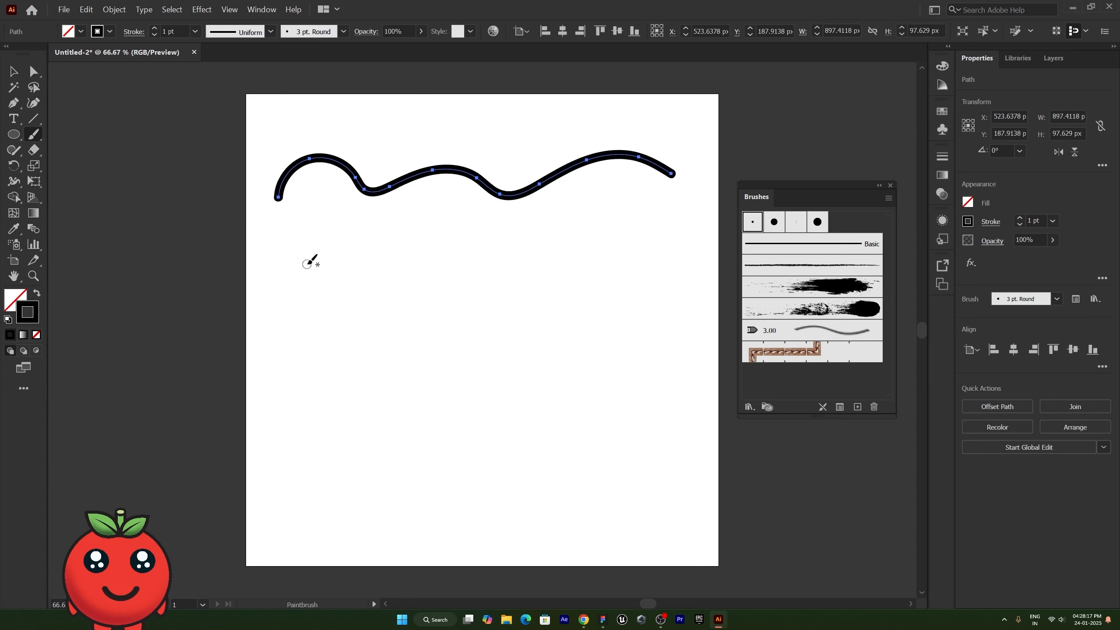
pyautogui.press('[')
pyautogui.press('[')
pyautogui.press('[')
pyautogui.press('[')
pyautogui.press('[')
pyautogui.press('[')
pyautogui.press('[')
pyautogui.press('[')
pyautogui.press('[')
pyautogui.press('[')
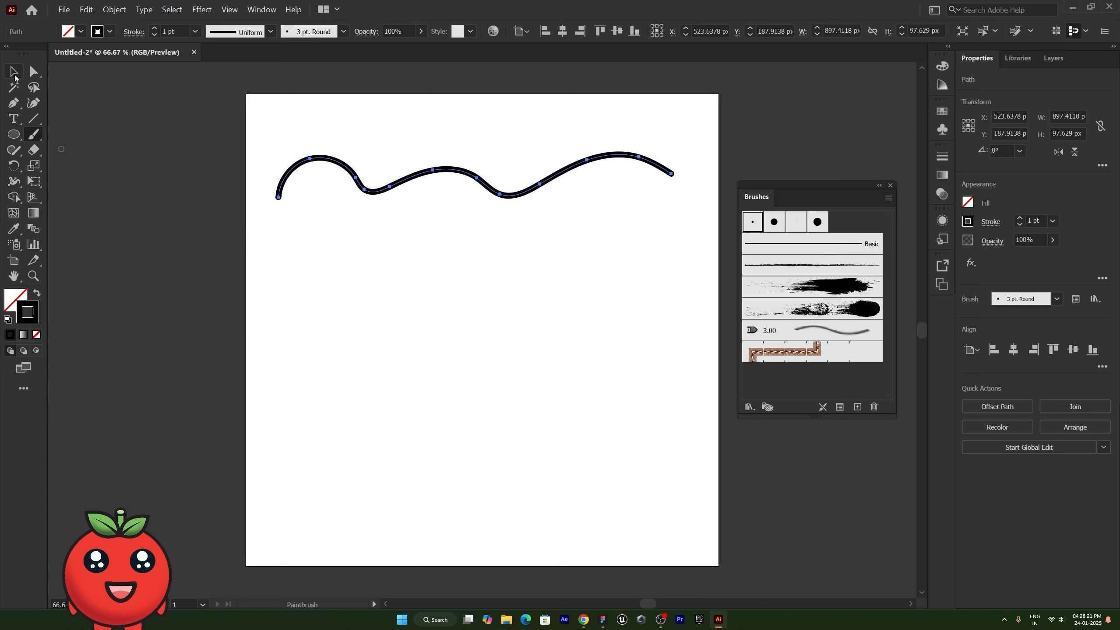
# Paint three more freehand strokes below the upper one with the thickened 3 pt. Round brush.
pyautogui.moveTo(271, 329)
pyautogui.mouseDown()
pyautogui.moveTo(294, 299)
pyautogui.moveTo(345, 349)
pyautogui.moveTo(442, 310)
pyautogui.moveTo(581, 301)
pyautogui.moveTo(649, 325)
pyautogui.moveTo(691, 293)
pyautogui.mouseUp()
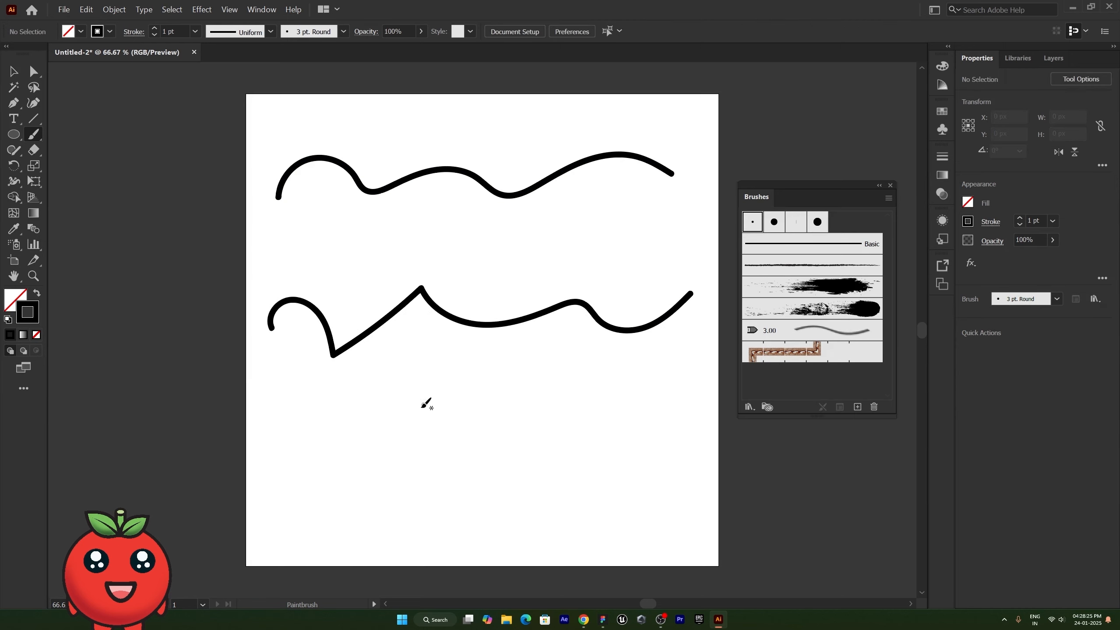
pyautogui.moveTo(321, 430); pyautogui.dragTo(609, 409)
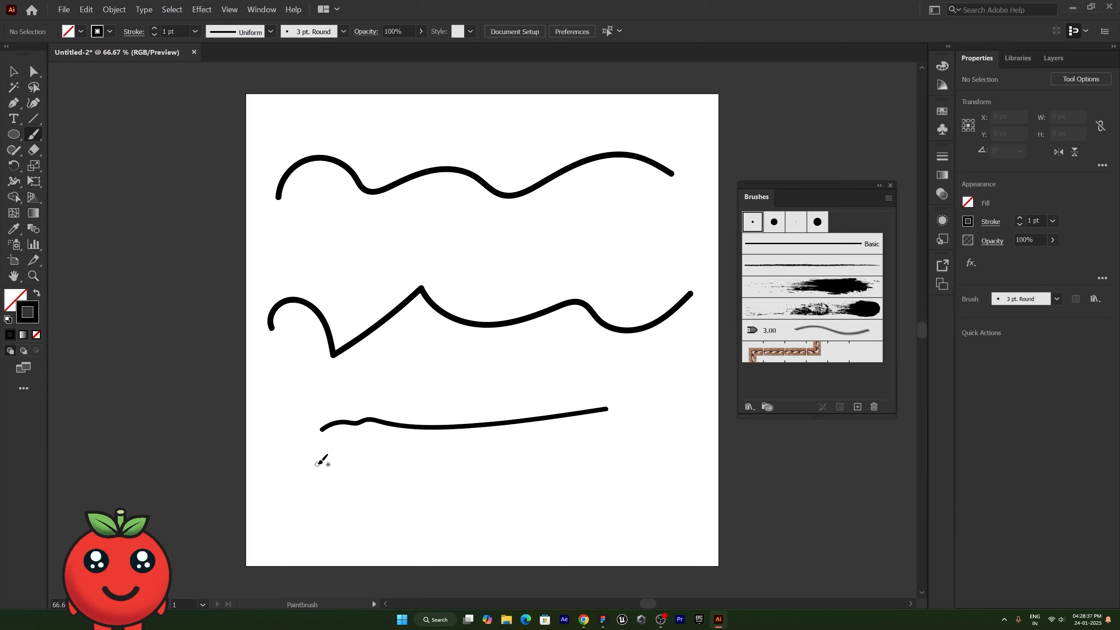
pyautogui.moveTo(317, 463)
pyautogui.mouseDown()
pyautogui.moveTo(340, 446)
pyautogui.moveTo(389, 461)
pyautogui.moveTo(541, 458)
pyautogui.moveTo(641, 472)
pyautogui.mouseUp()
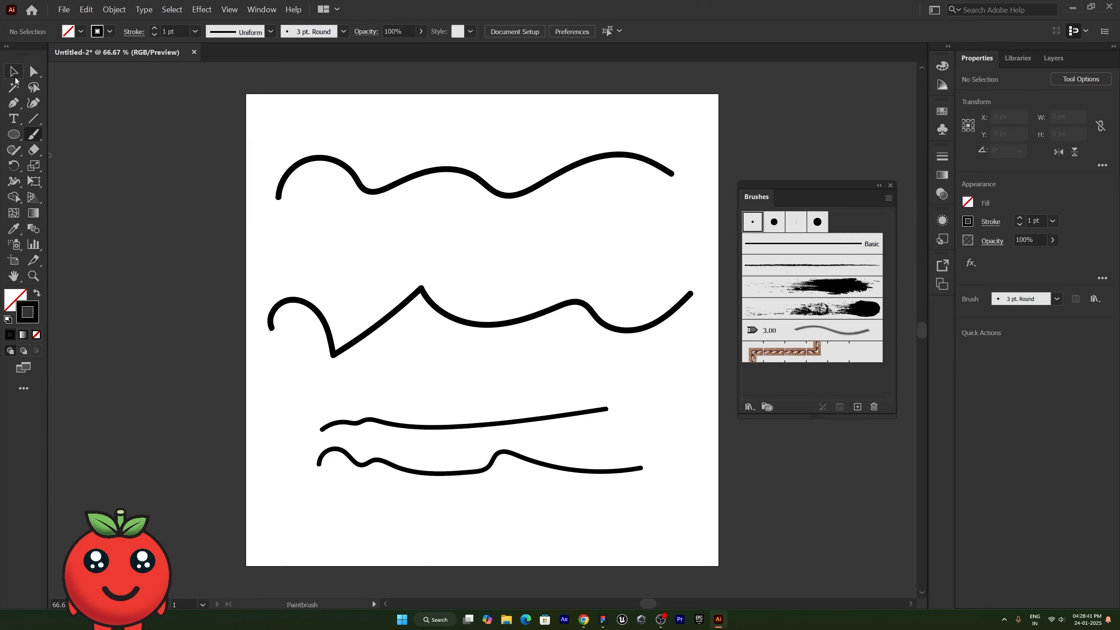
# Select all the brush strokes on the artboard and delete them.
pyautogui.click(14, 71)
pyautogui.moveTo(246, 109)
pyautogui.mouseDown()
pyautogui.moveTo(488, 466)
pyautogui.moveTo(618, 482)
pyautogui.moveTo(657, 505)
pyautogui.mouseUp()
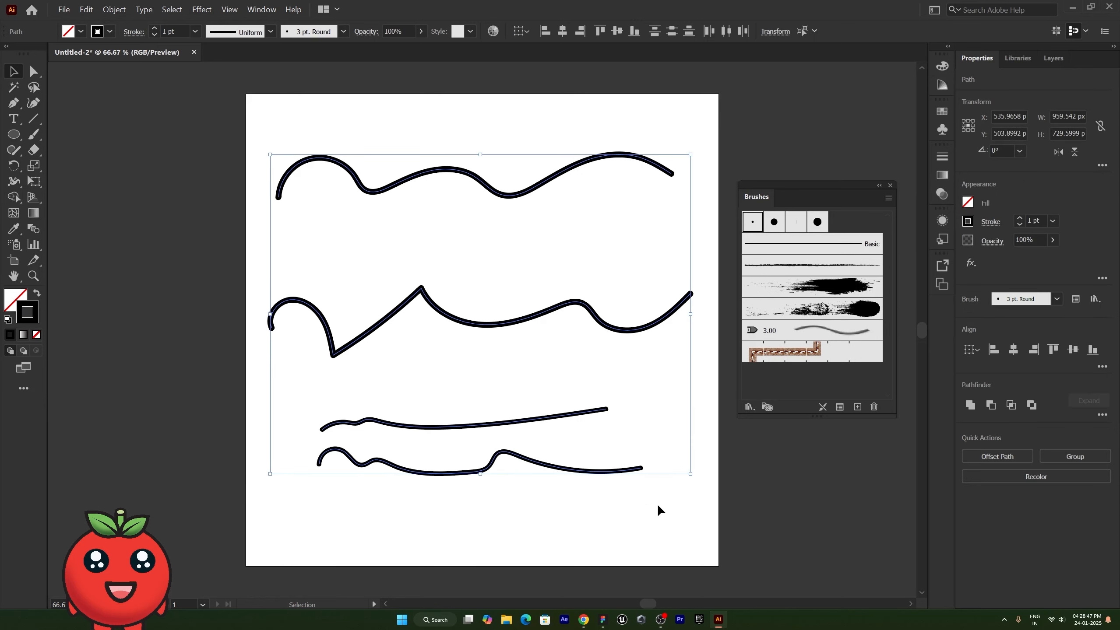
pyautogui.press('Delete')
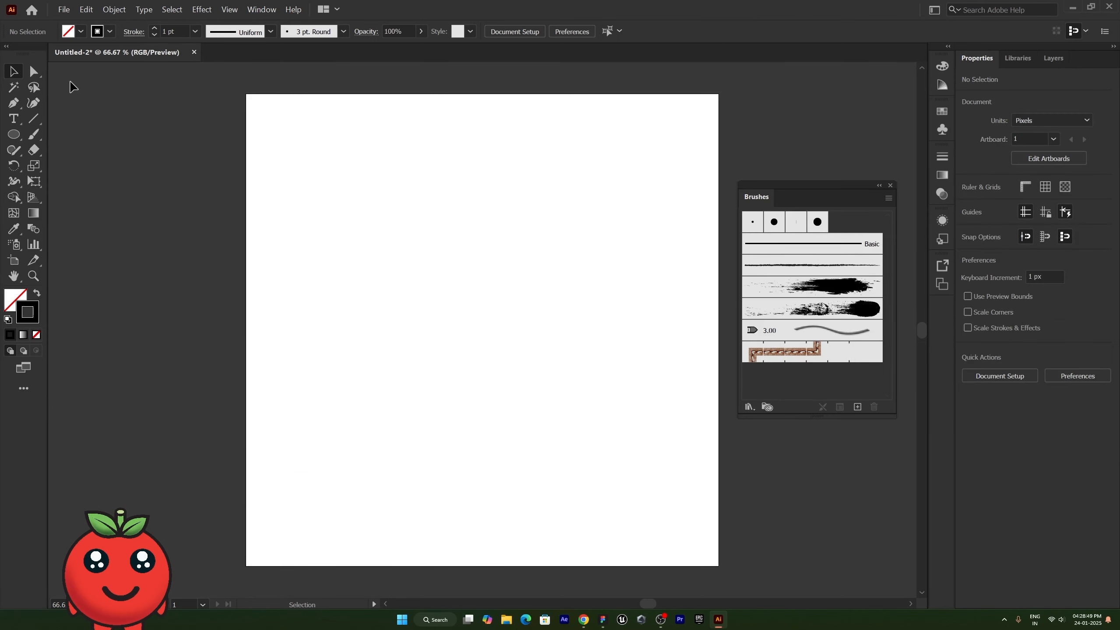
# Adjust the Paintbrush tool's fidelity toward the Accurate end in its options.
pyautogui.click(38, 134)
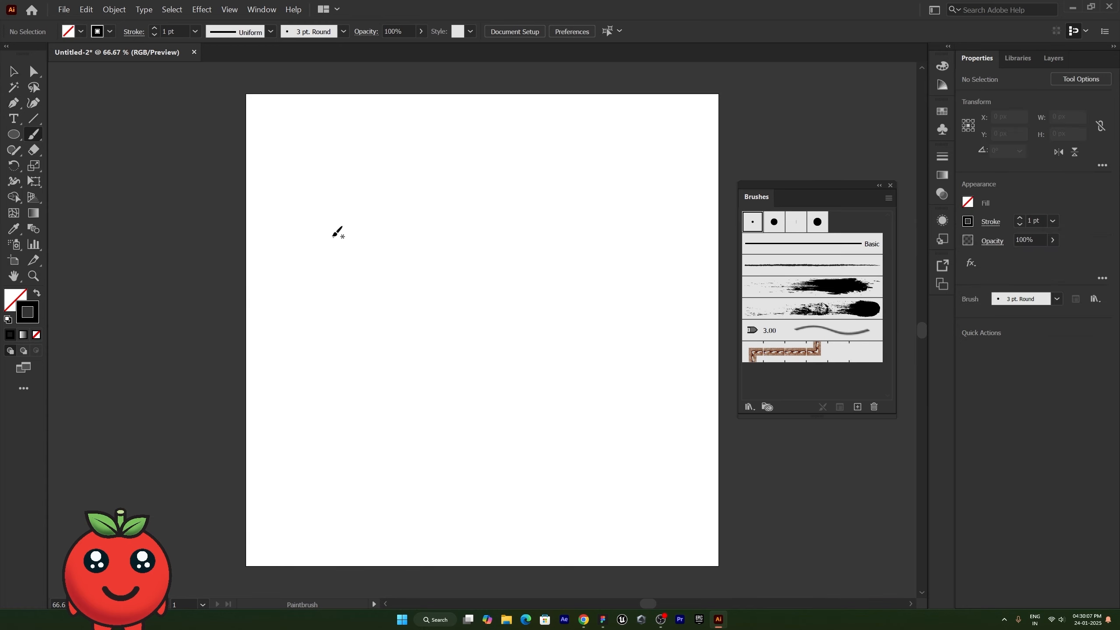
pyautogui.doubleClick(34, 137)
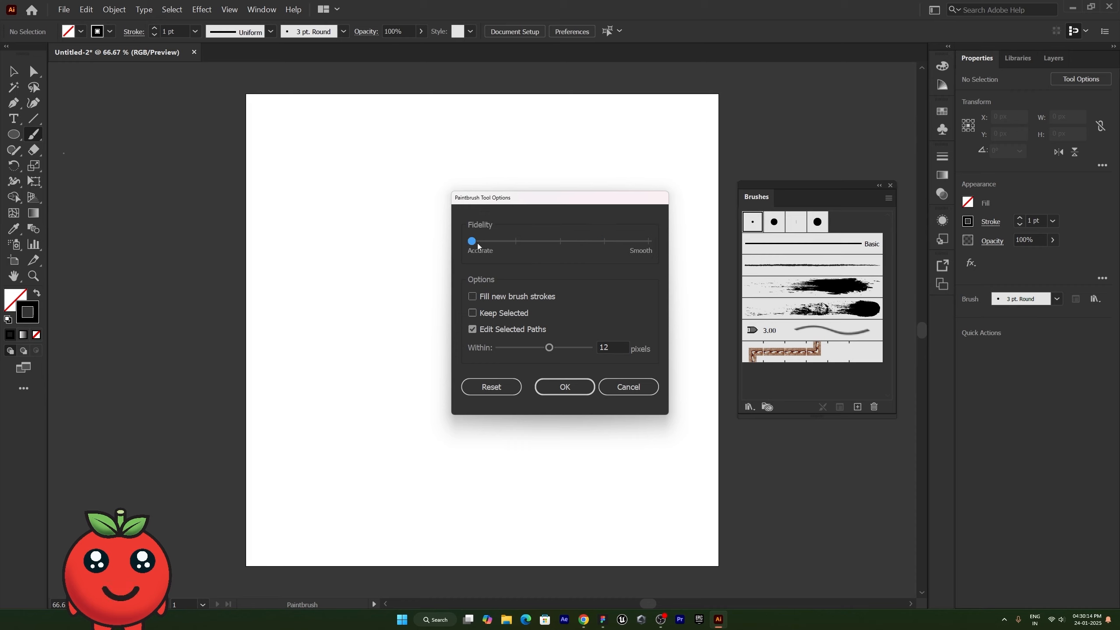
pyautogui.moveTo(507, 243); pyautogui.dragTo(485, 242)
pyautogui.click(564, 387)
# Paint a curvy stroke in the upper artboard with the 3 pt. Round brush and two wavy strokes below it with the thin charcoal-style brush.
pyautogui.moveTo(363, 195)
pyautogui.mouseDown()
pyautogui.moveTo(396, 236)
pyautogui.moveTo(485, 216)
pyautogui.moveTo(655, 264)
pyautogui.mouseUp()
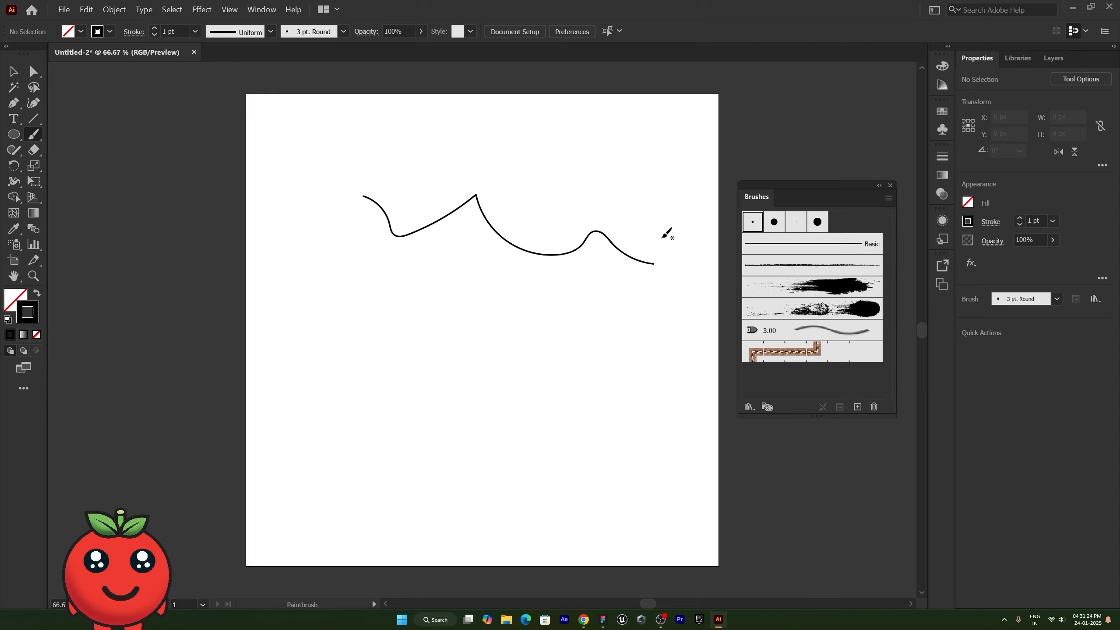
pyautogui.click(874, 267)
pyautogui.moveTo(347, 338)
pyautogui.mouseDown()
pyautogui.moveTo(356, 319)
pyautogui.moveTo(741, 344)
pyautogui.mouseUp()
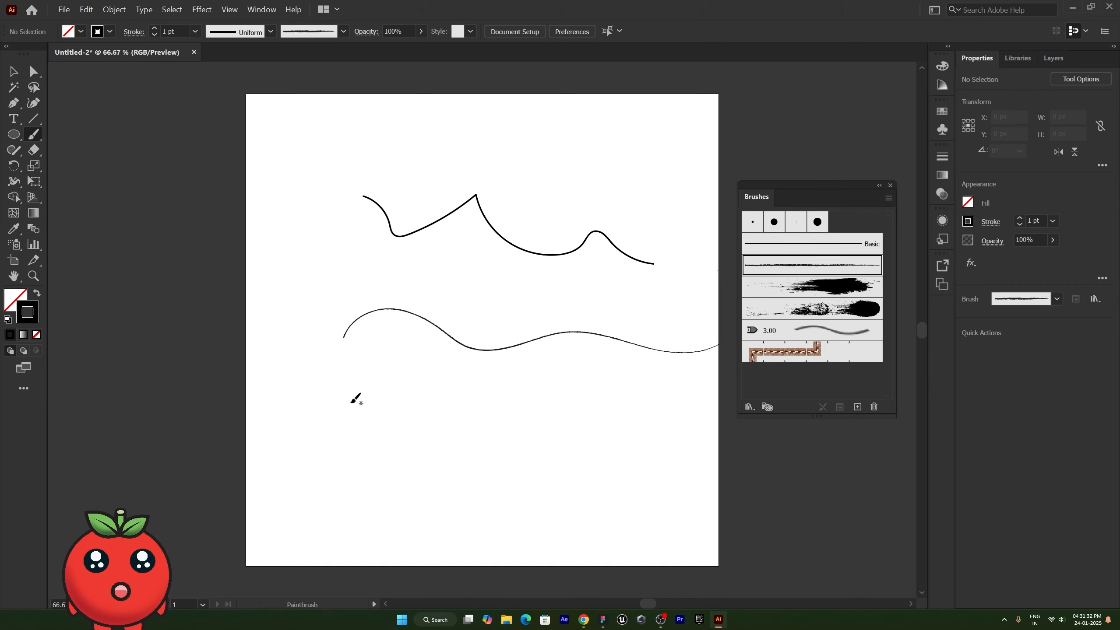
pyautogui.moveTo(345, 392)
pyautogui.mouseDown()
pyautogui.moveTo(451, 425)
pyautogui.moveTo(589, 404)
pyautogui.mouseUp()
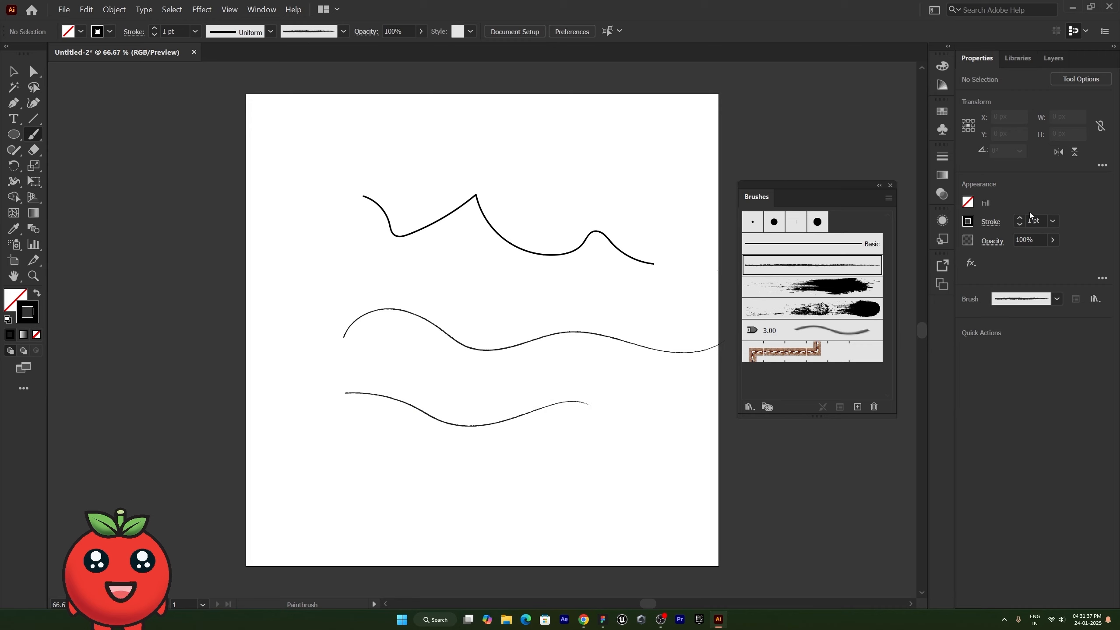
# Set the stroke weight to 18 pt and paint a thick charcoal-style wavy stroke plus a short dab near the artboard's lower edge.
pyautogui.click(1020, 218)
pyautogui.moveTo(320, 456); pyautogui.dragTo(630, 444)
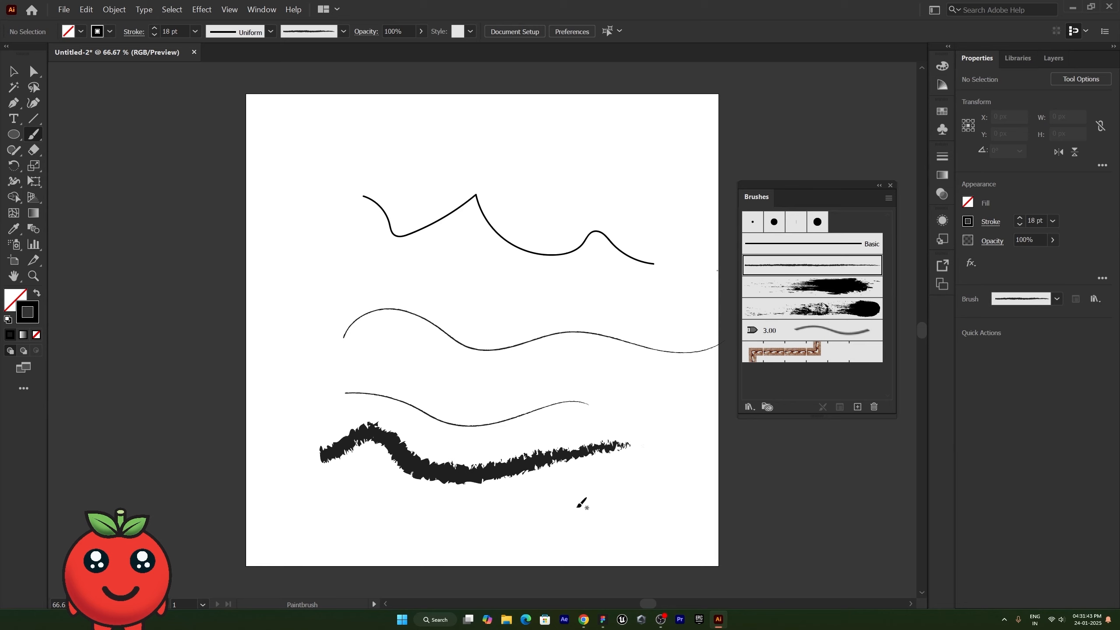
pyautogui.moveTo(399, 505)
pyautogui.mouseDown()
pyautogui.moveTo(401, 487)
pyautogui.moveTo(425, 482)
pyautogui.mouseUp()
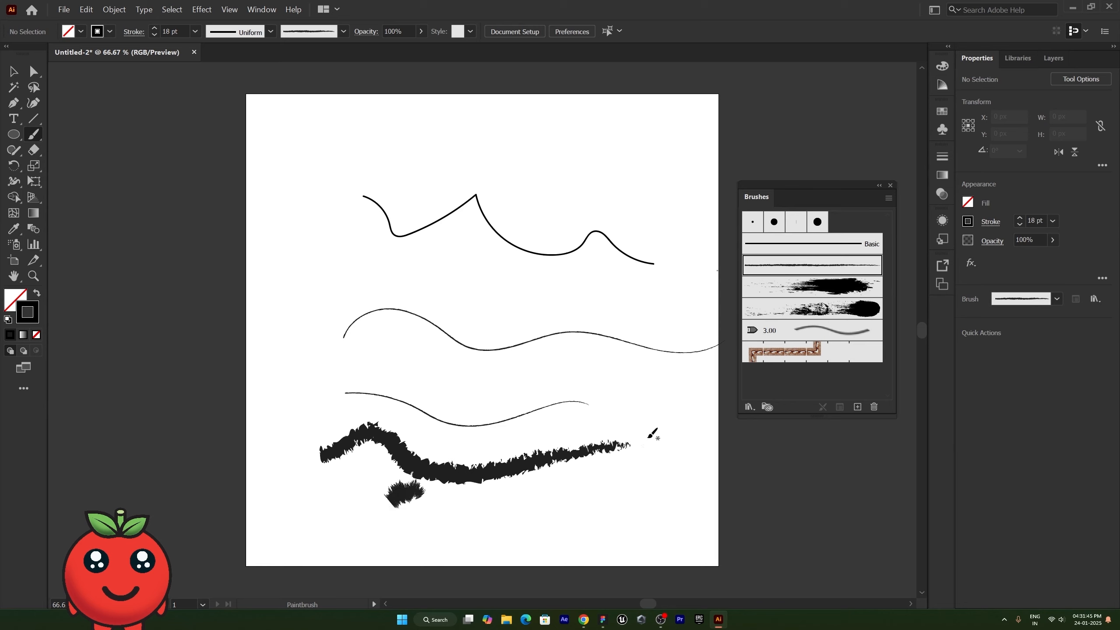
# Set the stroke weight to 8 pt and paint a long charcoal-style wave across the upper part of the artboard.
pyautogui.click(1020, 224)
pyautogui.click(1020, 224)
pyautogui.moveTo(286, 165)
pyautogui.mouseDown()
pyautogui.moveTo(591, 120)
pyautogui.moveTo(679, 132)
pyautogui.mouseUp()
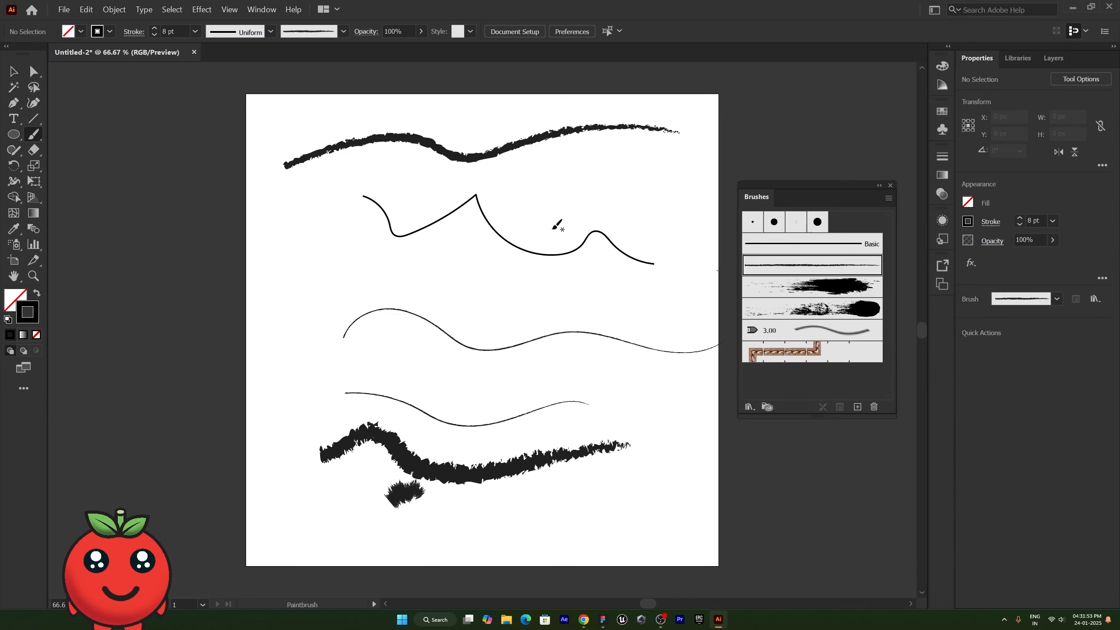
# Paint a broad dry-ink stroke across the middle of the artboard with the splattered ink art brush at 1 pt.
pyautogui.hotkey('ctrl', 'a')
pyautogui.keyDown('ctrl'); pyautogui.click(655, 187); pyautogui.keyUp('ctrl')
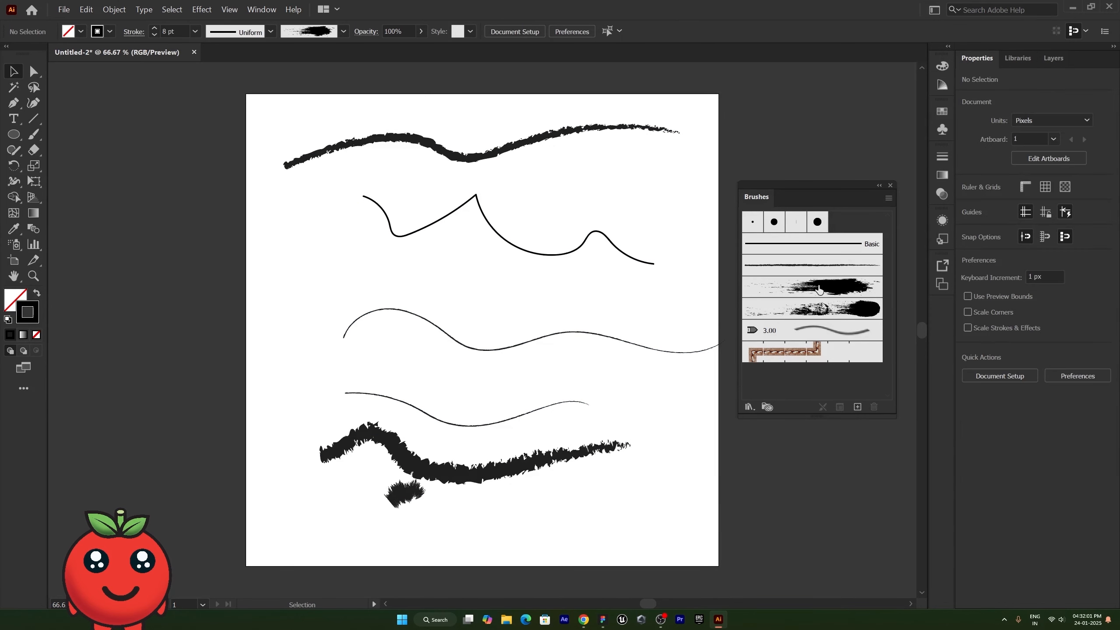
pyautogui.moveTo(305, 284); pyautogui.dragTo(679, 276)
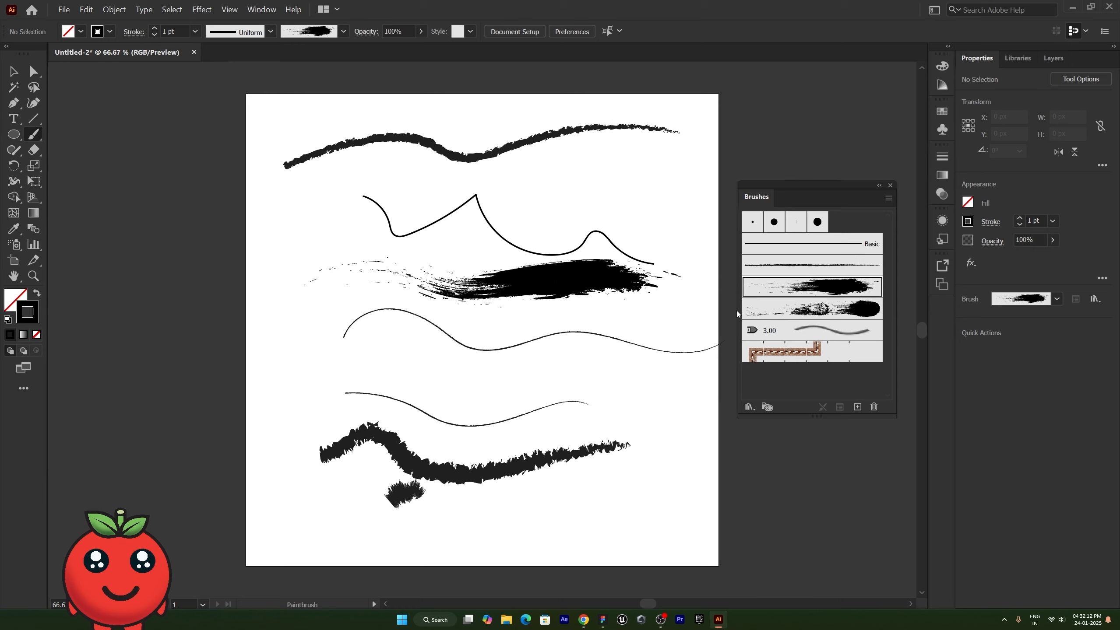
# Open the Arrows_Special brush library and place its panel in the empty space beside the artboard.
pyautogui.click(748, 406)
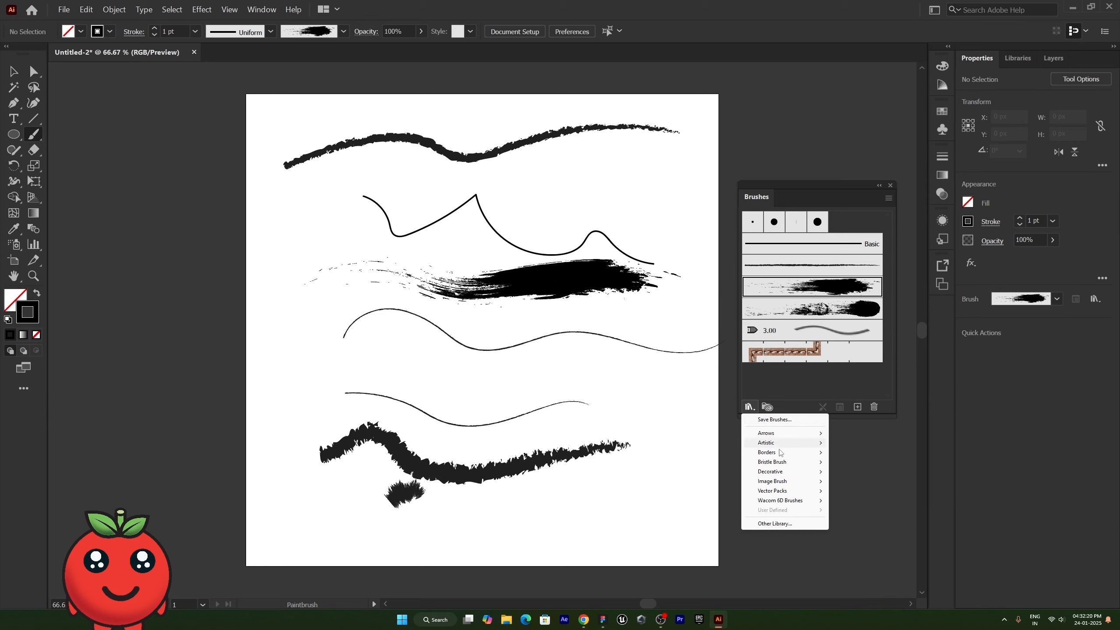
pyautogui.moveTo(781, 433)
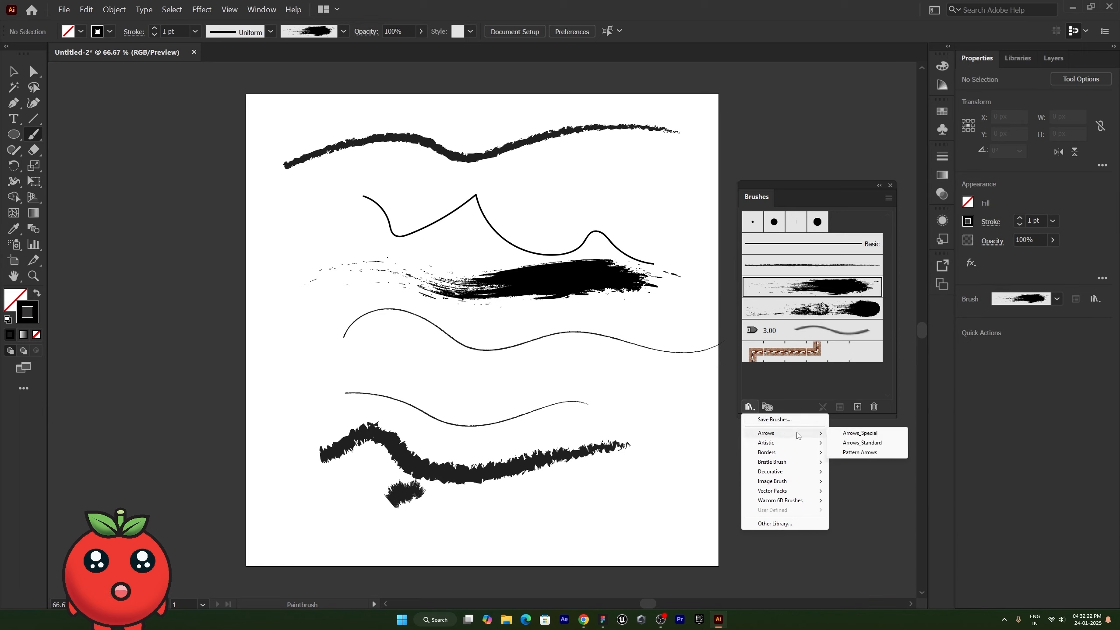
pyautogui.click(869, 437)
pyautogui.moveTo(542, 299)
pyautogui.mouseDown()
pyautogui.moveTo(500, 300)
pyautogui.moveTo(121, 139)
pyautogui.mouseUp()
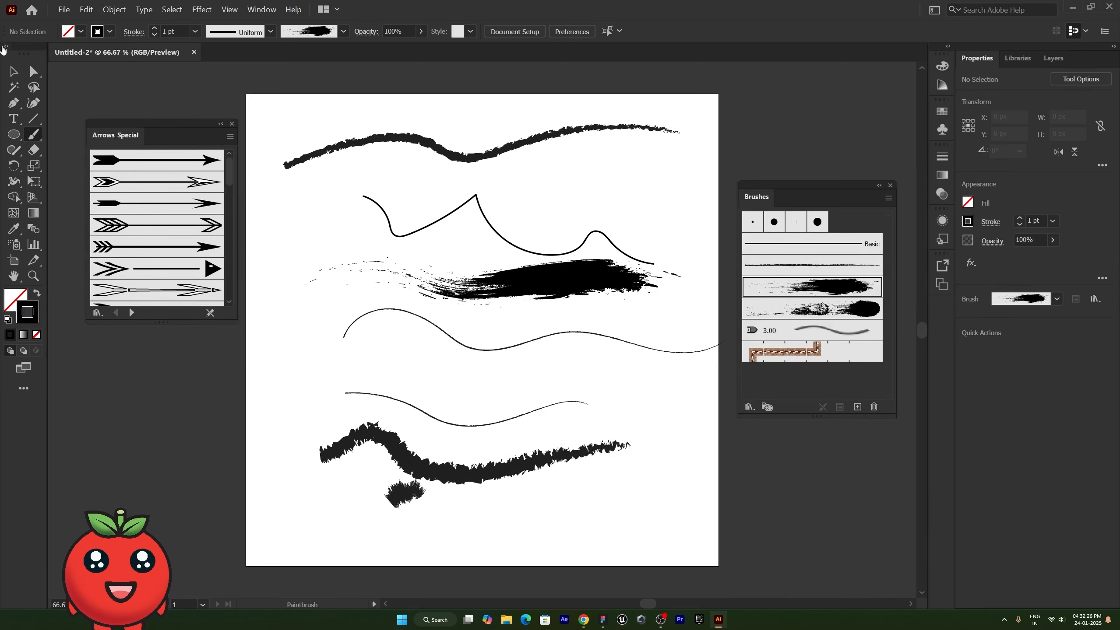
# Apply the first Arrows_Special brush to the long thin wavy path below the ink stroke and move the Brushes panel clear of the artboard.
pyautogui.click(9, 65)
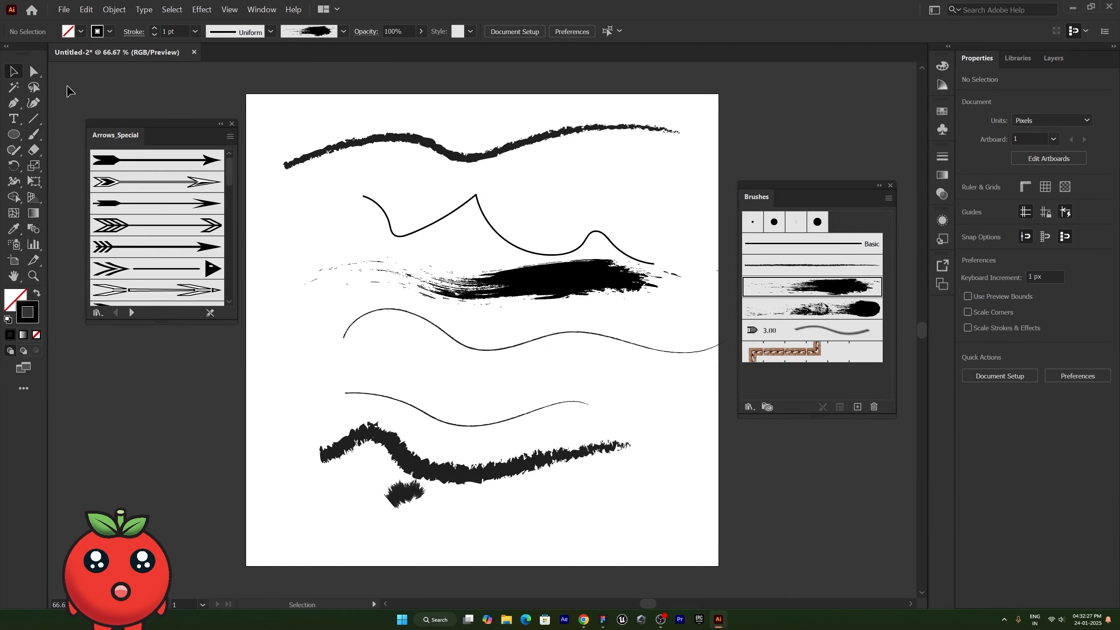
pyautogui.click(489, 351)
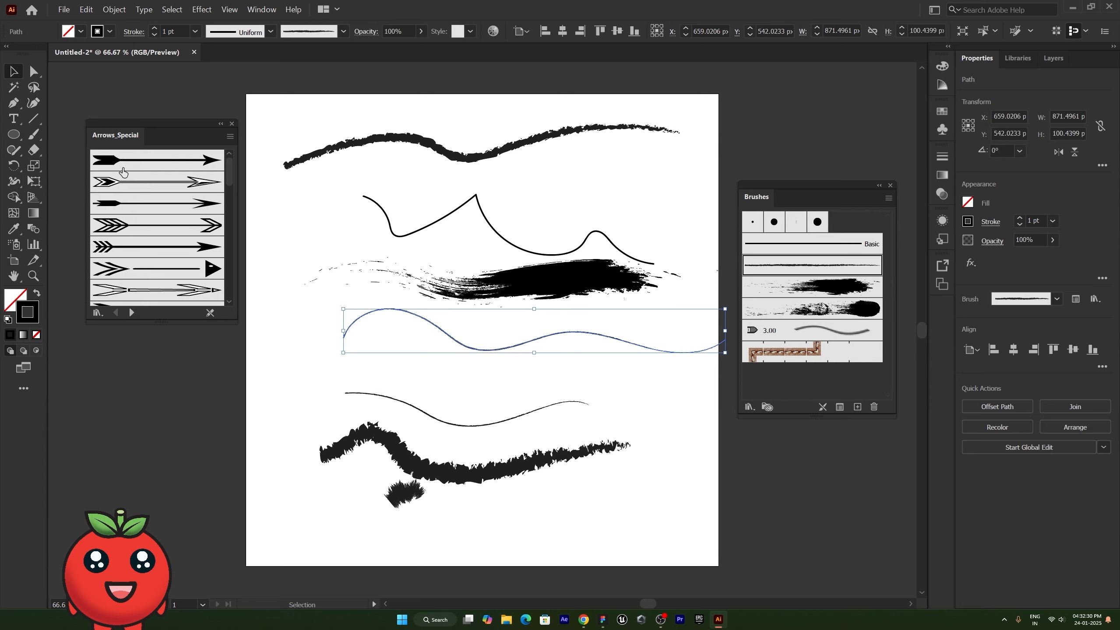
pyautogui.click(134, 158)
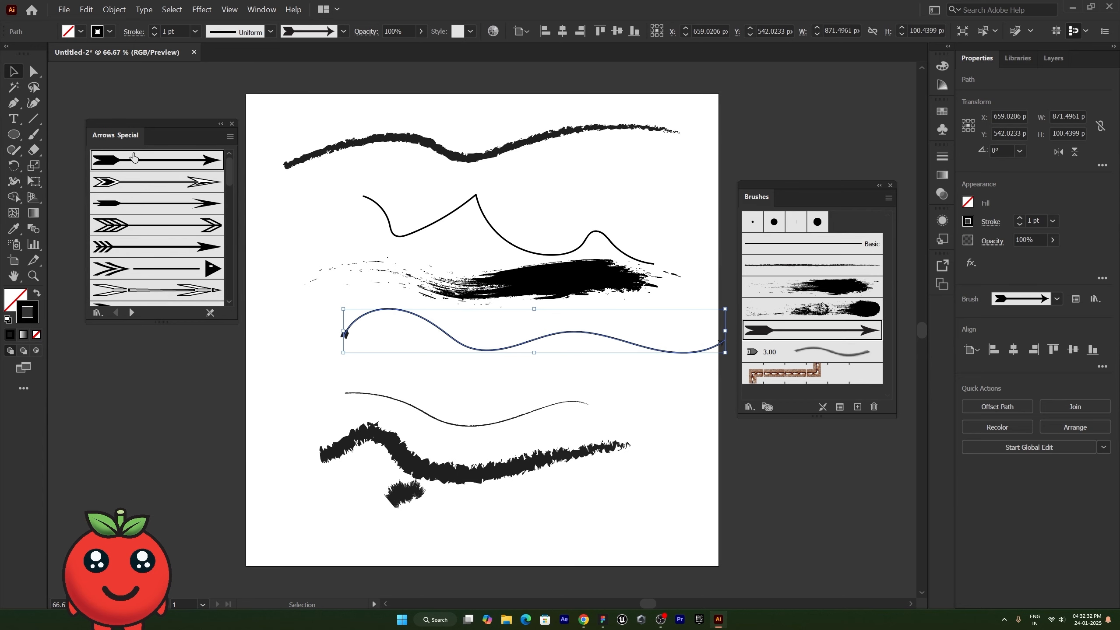
pyautogui.moveTo(872, 193); pyautogui.dragTo(908, 218)
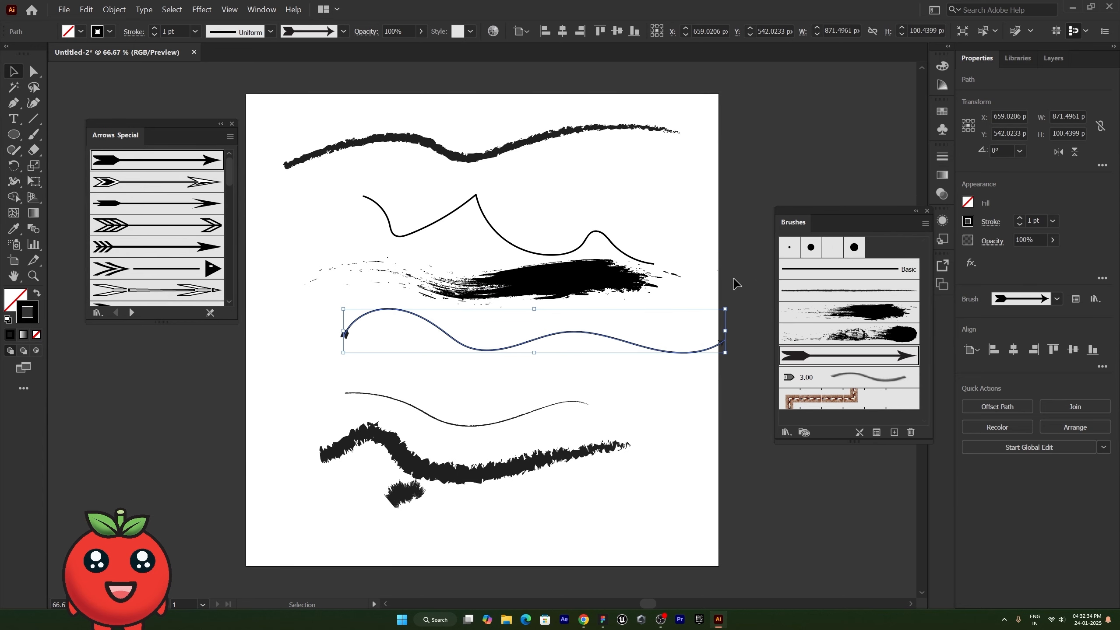
# Move the long wavy arrow path fully inside the artboard and try several other Arrows_Special brushes on it.
pyautogui.moveTo(630, 338); pyautogui.dragTo(571, 333)
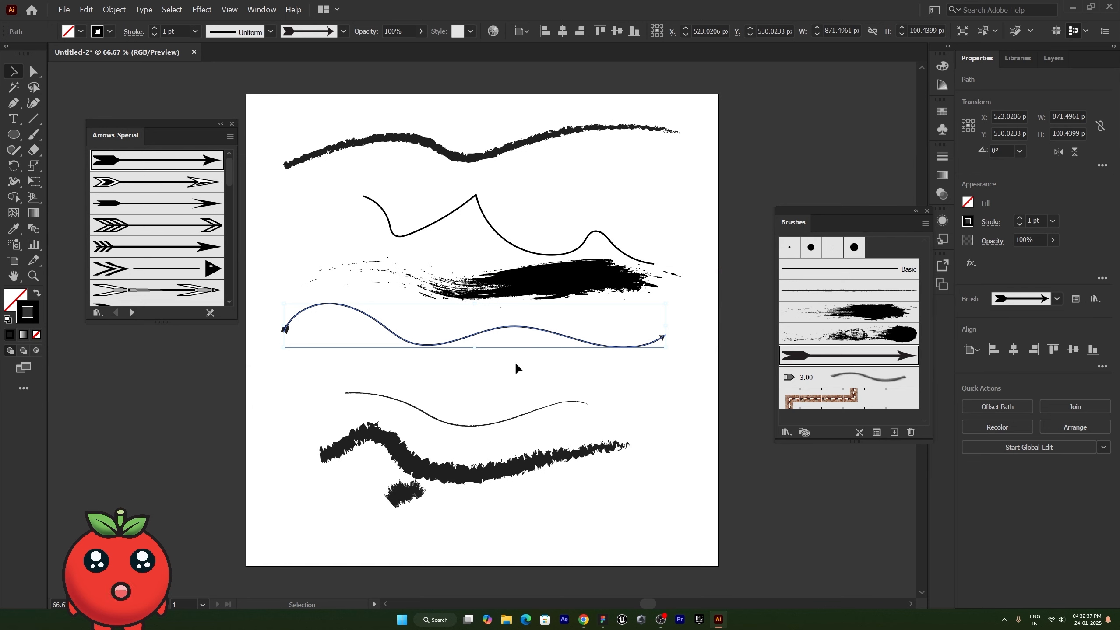
pyautogui.click(194, 230)
pyautogui.click(187, 248)
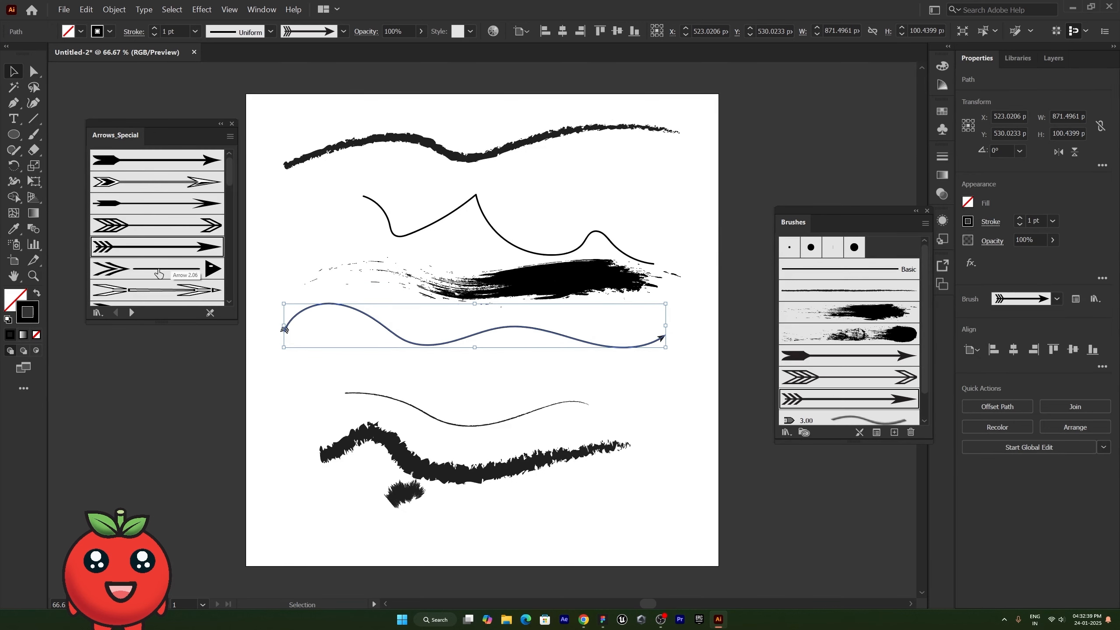
pyautogui.click(174, 269)
pyautogui.click(156, 292)
# Go past Arrows_Standard to the Pattern Arrows library and apply its blue and orange-red arrow brushes to the wavy path.
pyautogui.click(131, 312)
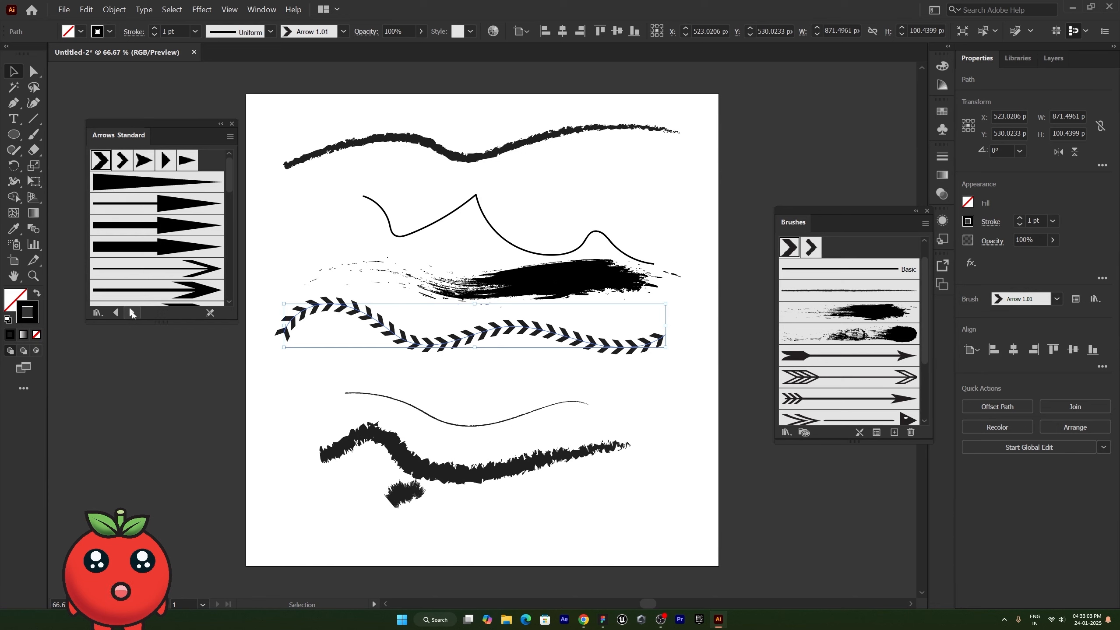
pyautogui.click(97, 313)
pyautogui.moveTo(132, 326)
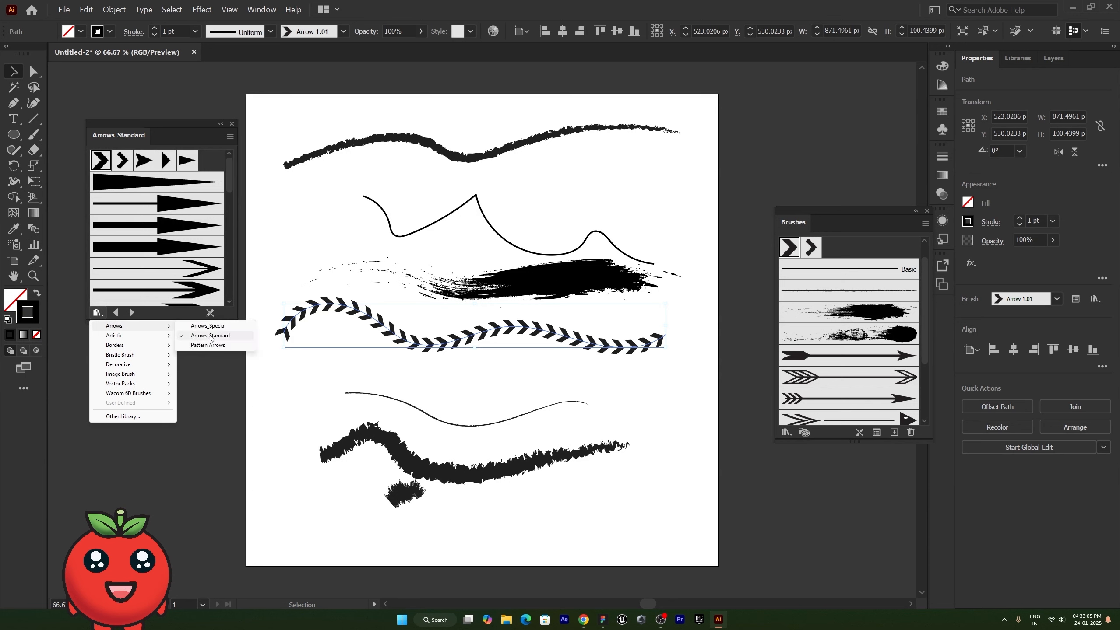
pyautogui.click(193, 347)
pyautogui.click(160, 232)
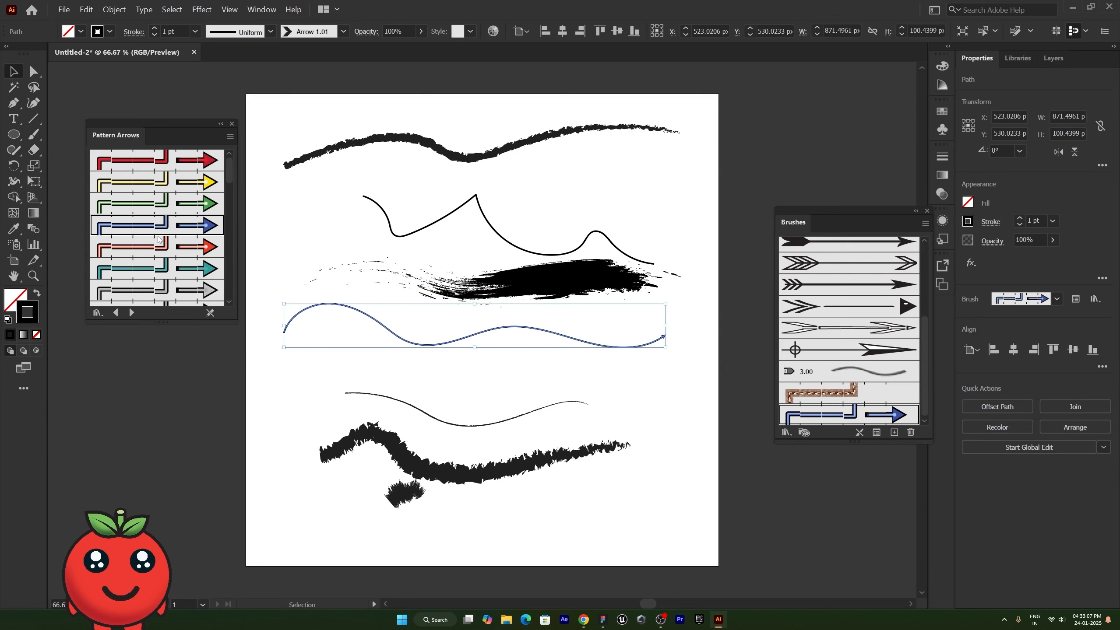
pyautogui.click(155, 249)
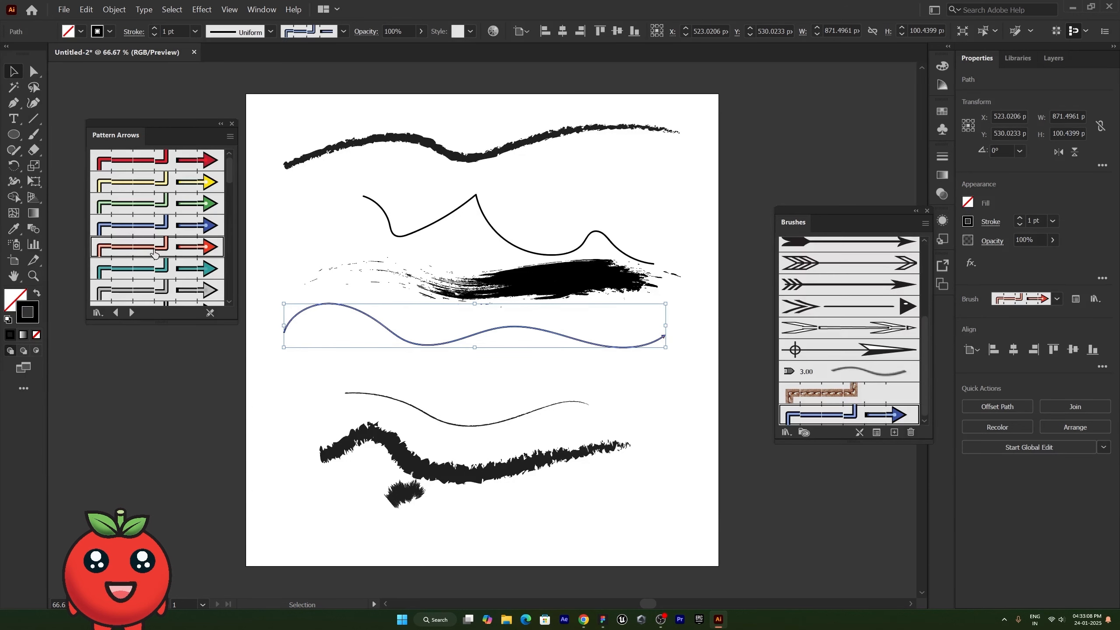
# Set the wavy path's stroke weight to 8 pt and try the teal, grey and two dotted Pattern Arrows brushes on it.
pyautogui.click(1019, 219)
pyautogui.click(118, 273)
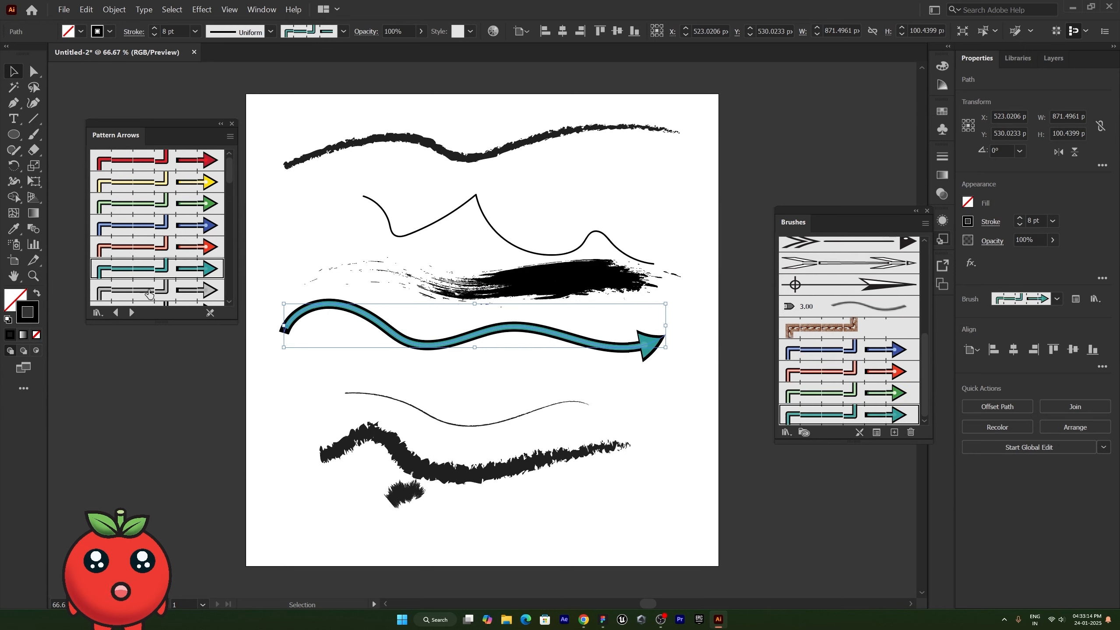
pyautogui.click(118, 290)
pyautogui.scroll(-3, 118, 277)
pyautogui.scroll(-3, 117, 277)
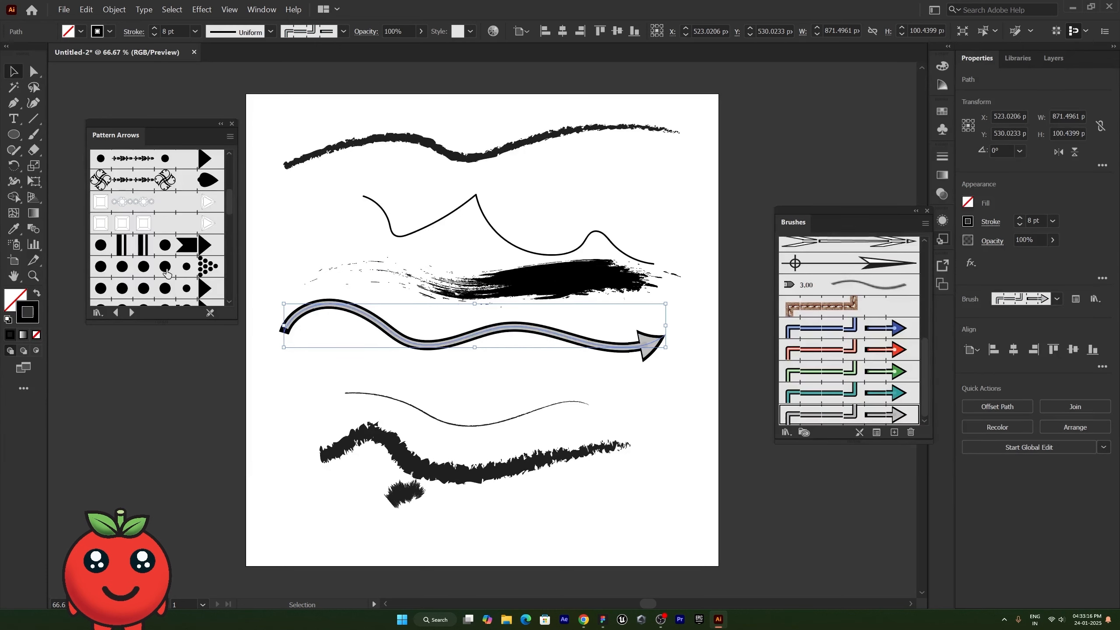
pyautogui.click(163, 269)
pyautogui.click(163, 288)
# Deselect the path and browse the Artistic_ChalkCharcoalPencil, Artistic_Ink and Artistic_Paintbrush libraries, picking the first chalk brush along the way.
pyautogui.click(98, 312)
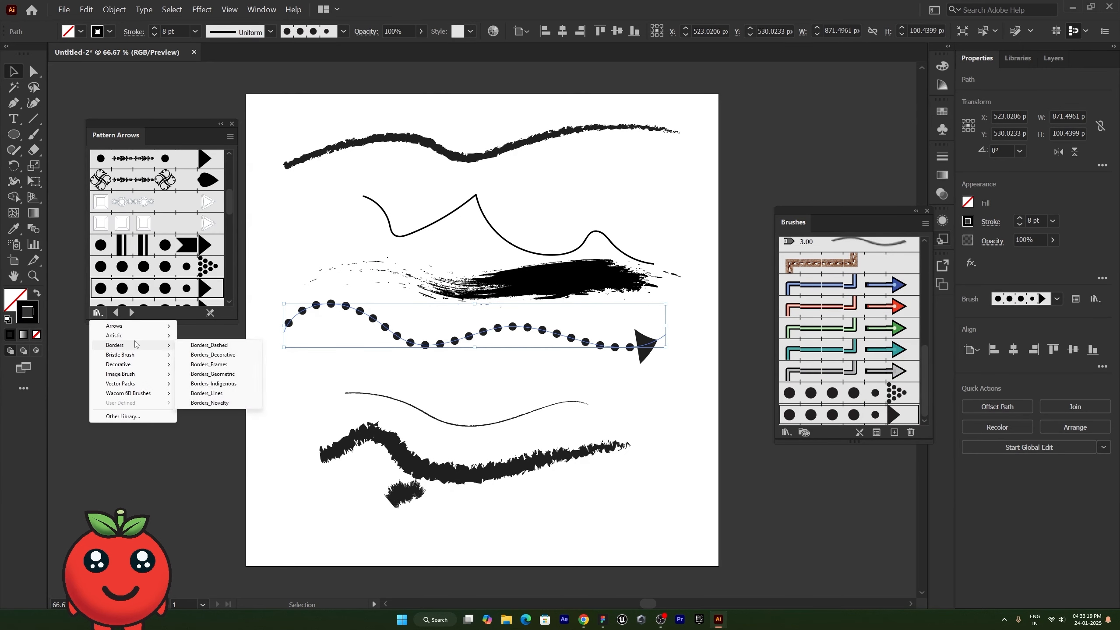
pyautogui.click(150, 349)
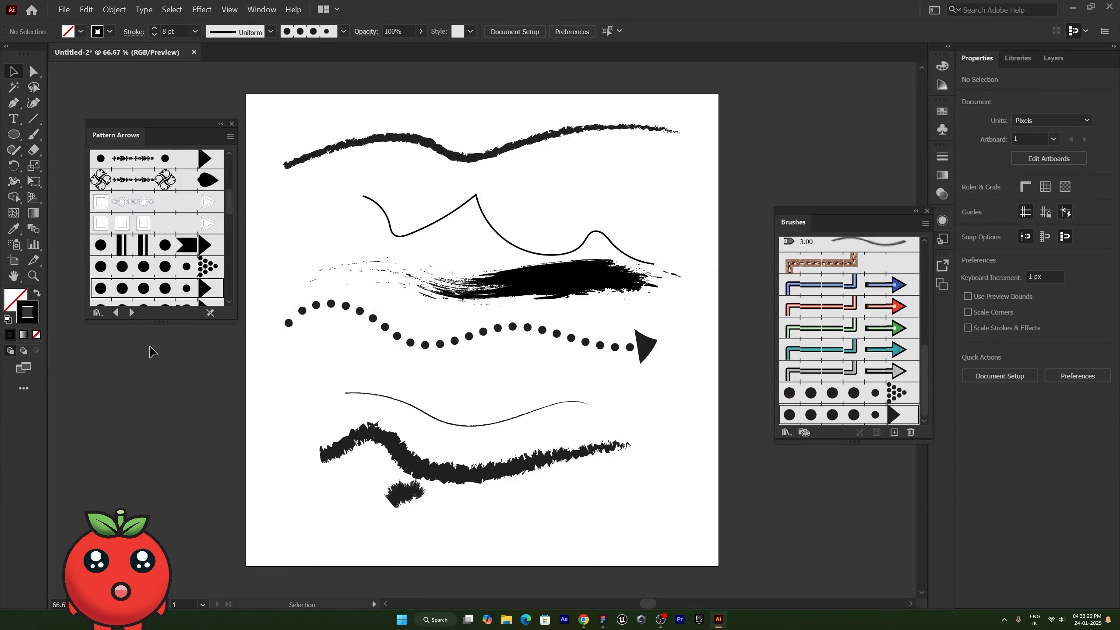
pyautogui.click(132, 313)
pyautogui.click(133, 313)
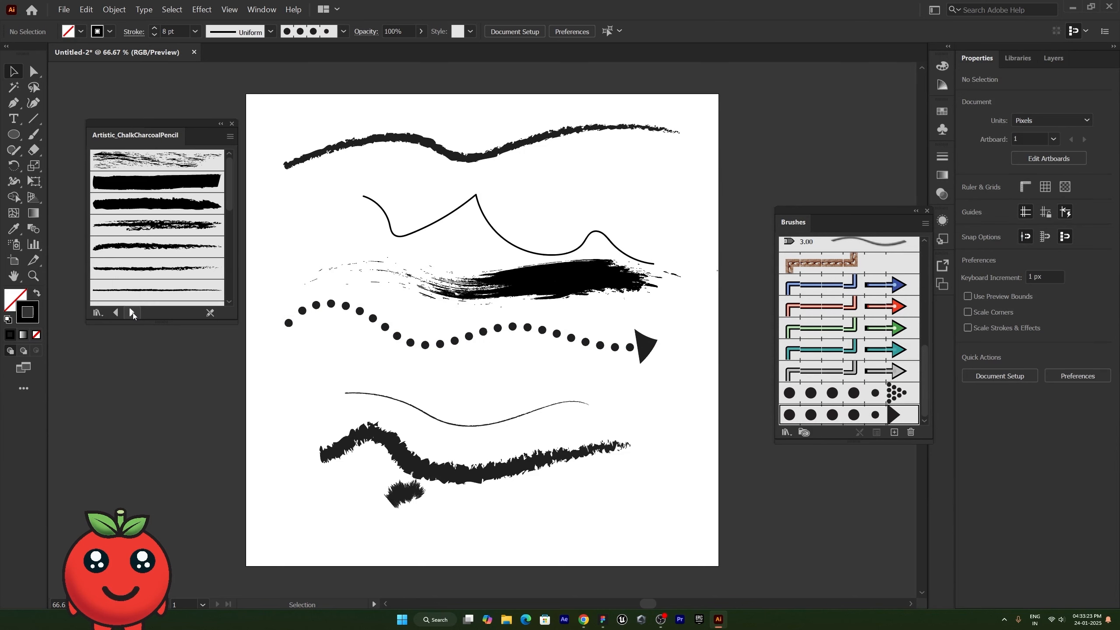
pyautogui.click(159, 165)
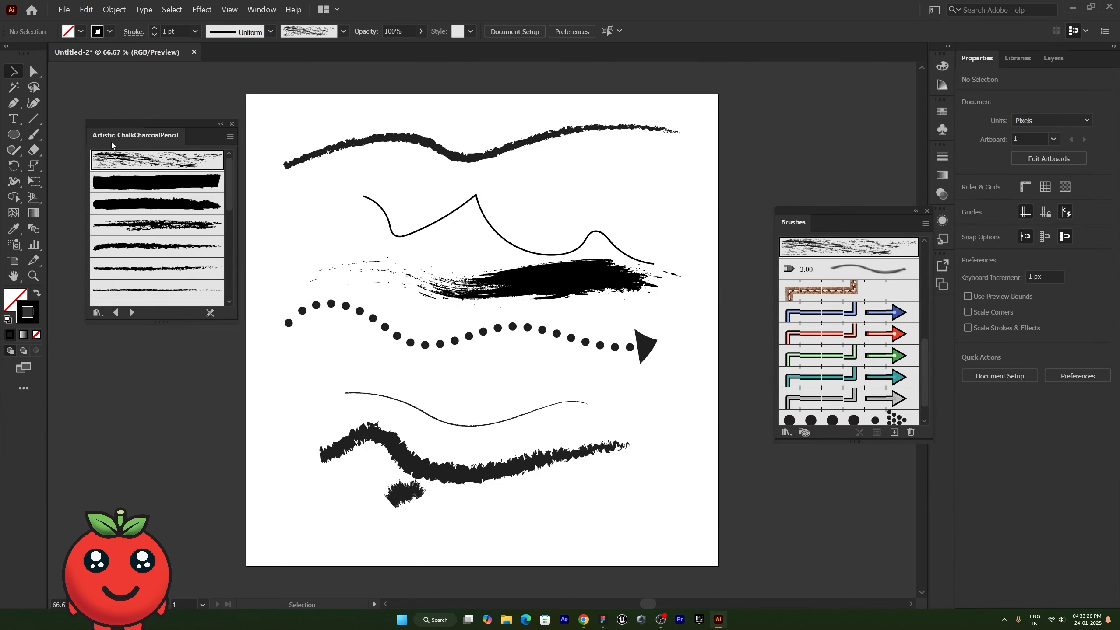
pyautogui.click(132, 313)
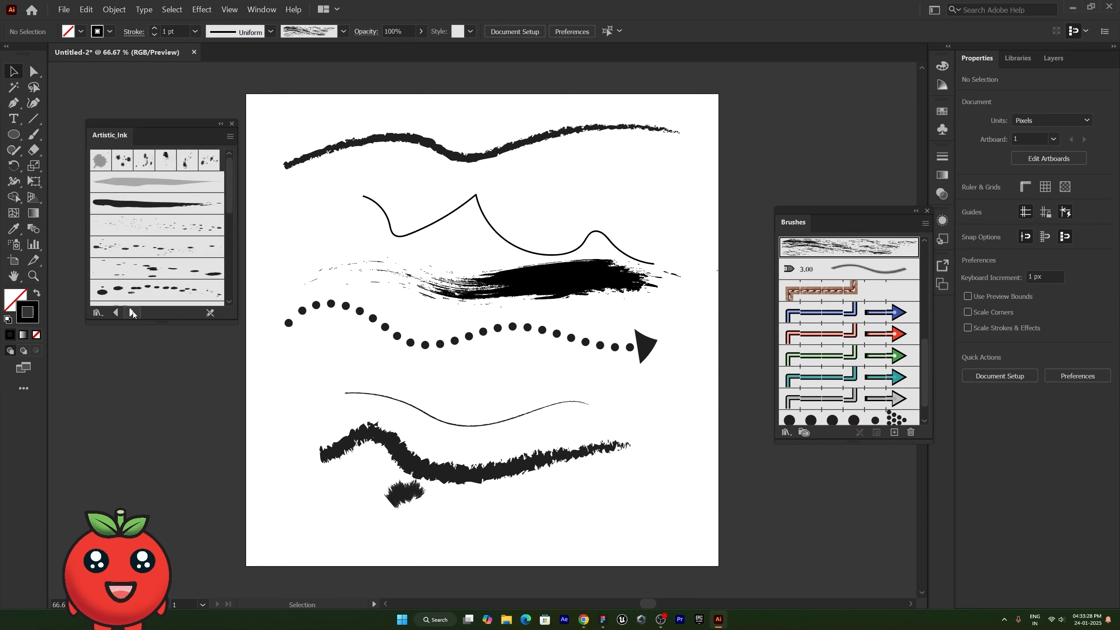
pyautogui.click(132, 312)
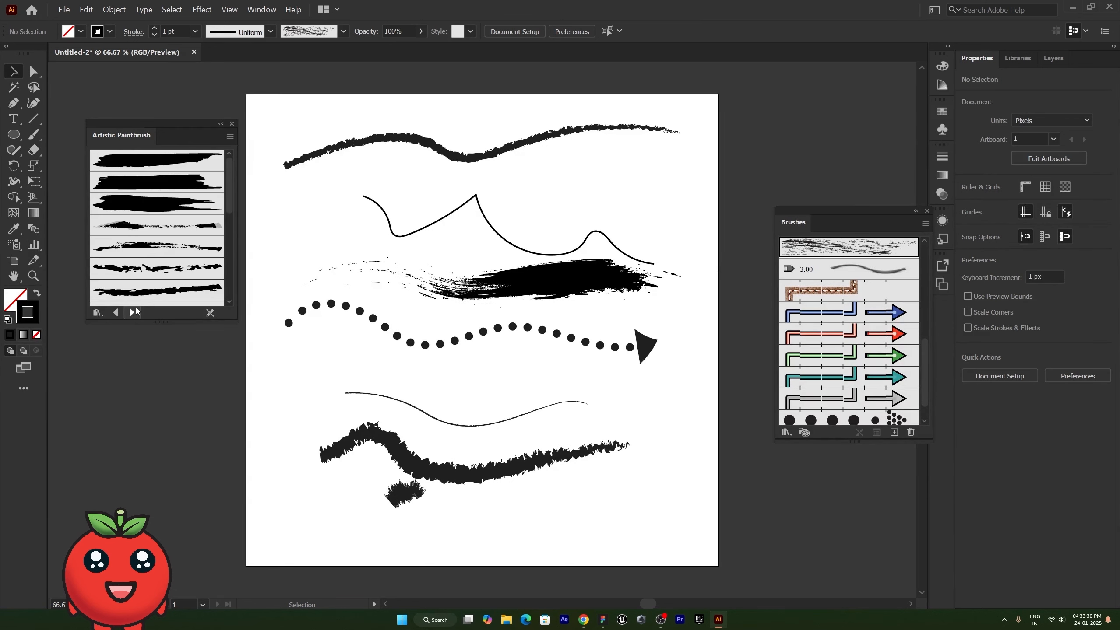
# Select the dotted wavy path and try several Artistic_Paintbrush brushes on it, ending with Dry Brush 4.
pyautogui.click(150, 161)
pyautogui.click(143, 185)
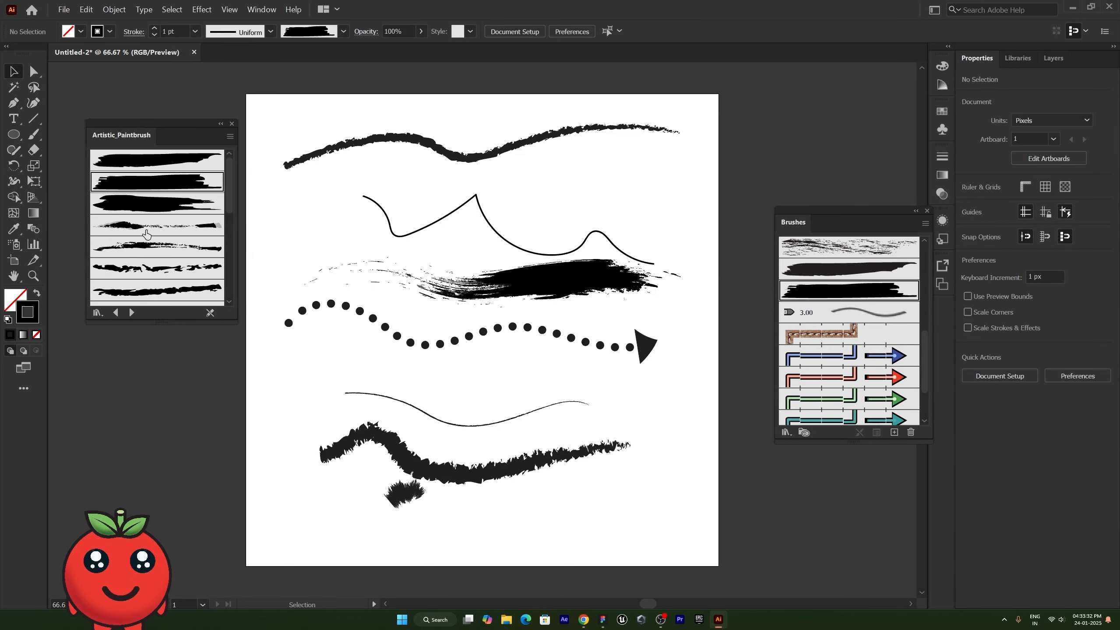
pyautogui.click(289, 323)
pyautogui.click(169, 168)
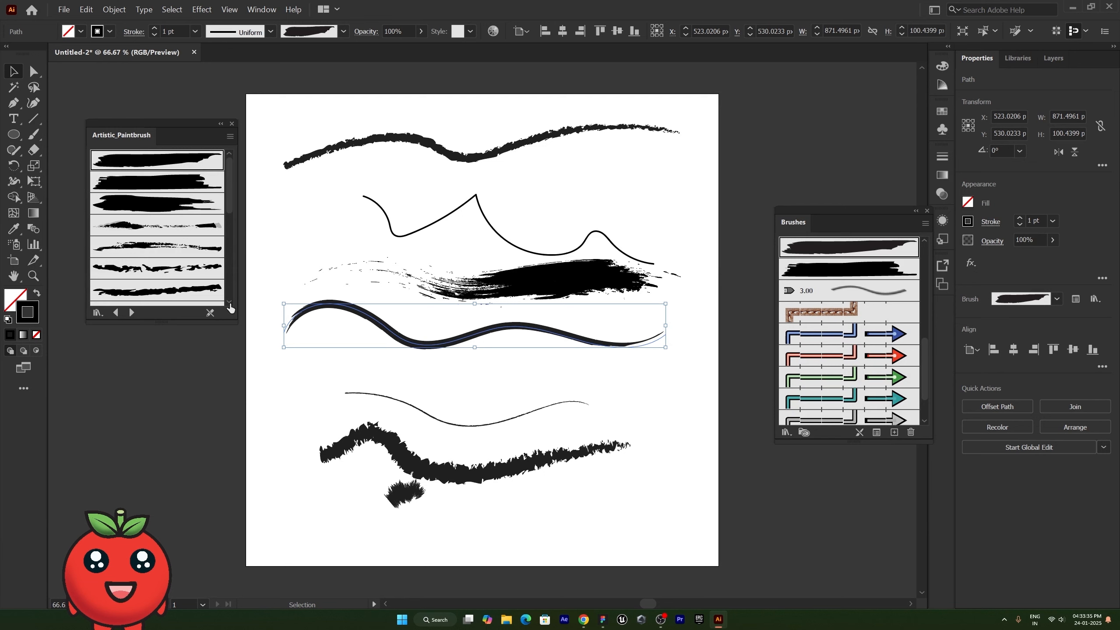
pyautogui.click(186, 250)
pyautogui.click(178, 268)
pyautogui.click(171, 291)
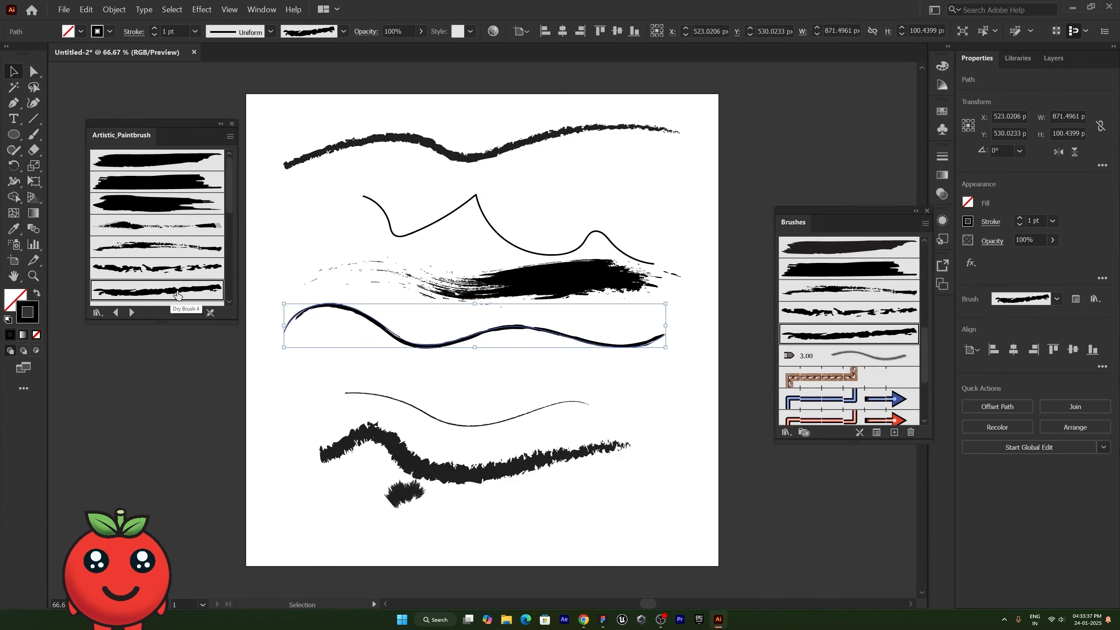
# Switch to the Artistic_ScrollPen library and apply its second tapered multi-line brush to the wavy path.
pyautogui.scroll(-3, 184, 277)
pyautogui.click(131, 313)
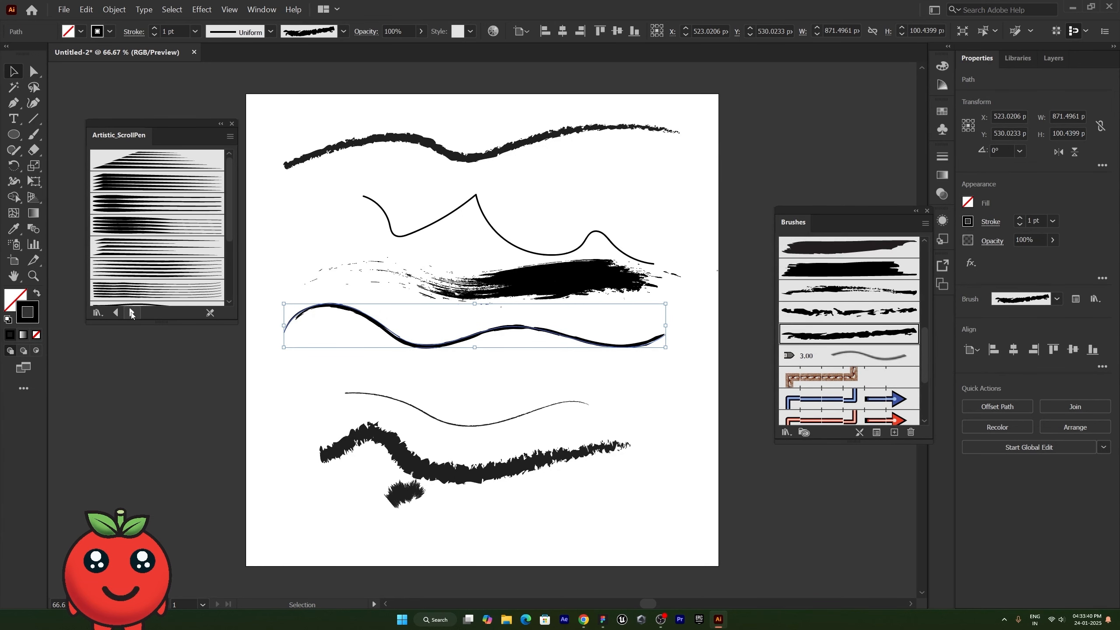
pyautogui.click(131, 313)
pyautogui.click(116, 313)
pyautogui.click(138, 177)
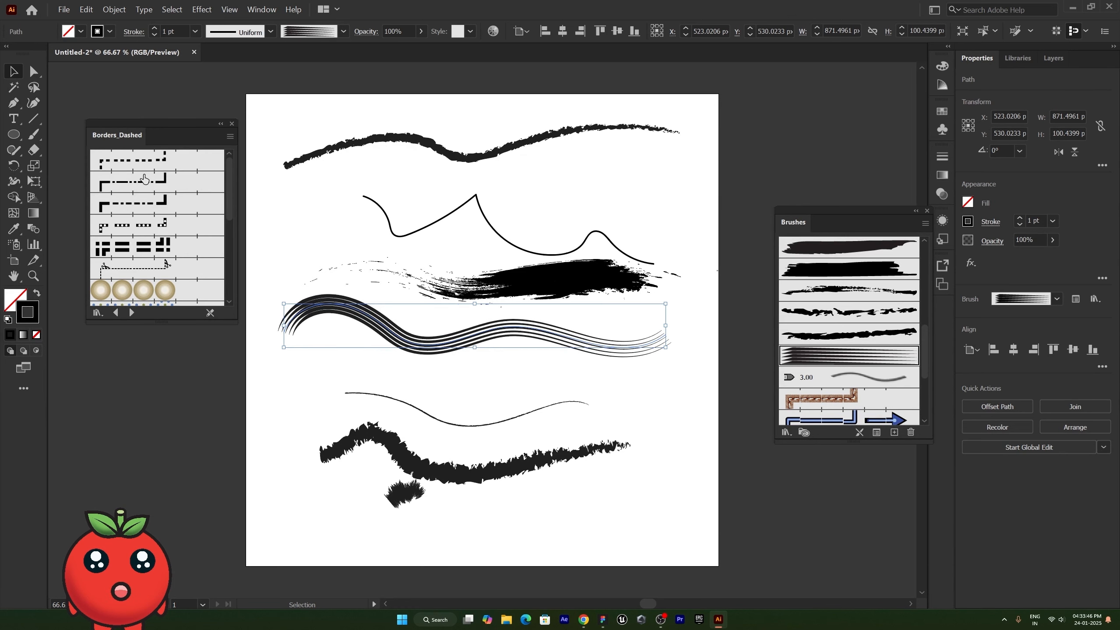
# Try the thin dashed, round bead and thick double-dashed Borders_Dashed brushes on the wavy path.
pyautogui.click(147, 160)
pyautogui.click(134, 202)
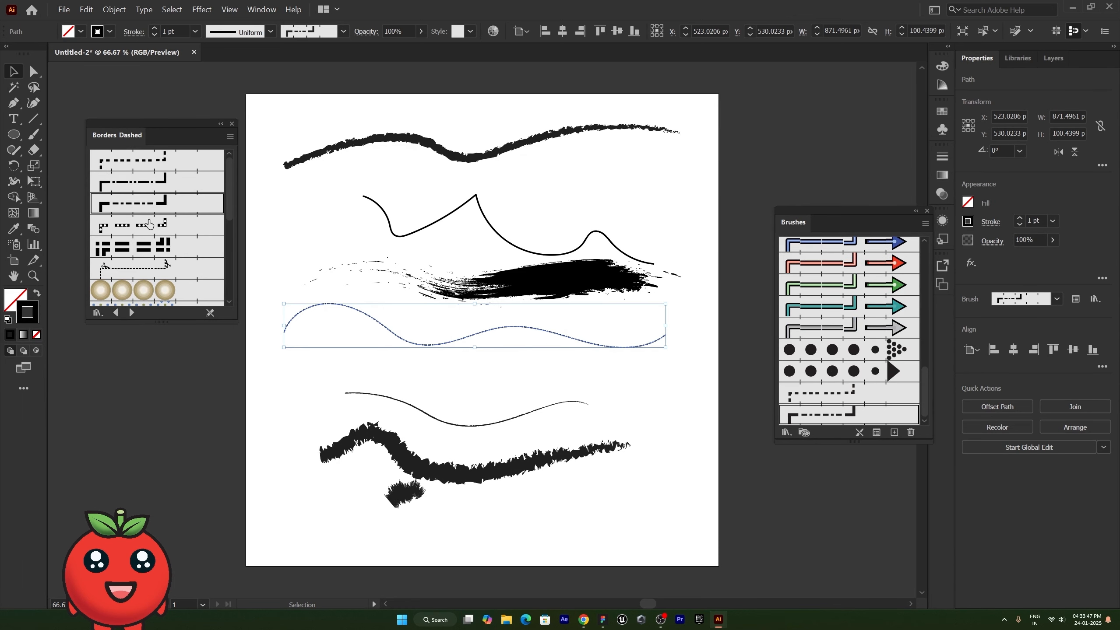
pyautogui.click(145, 291)
pyautogui.click(165, 255)
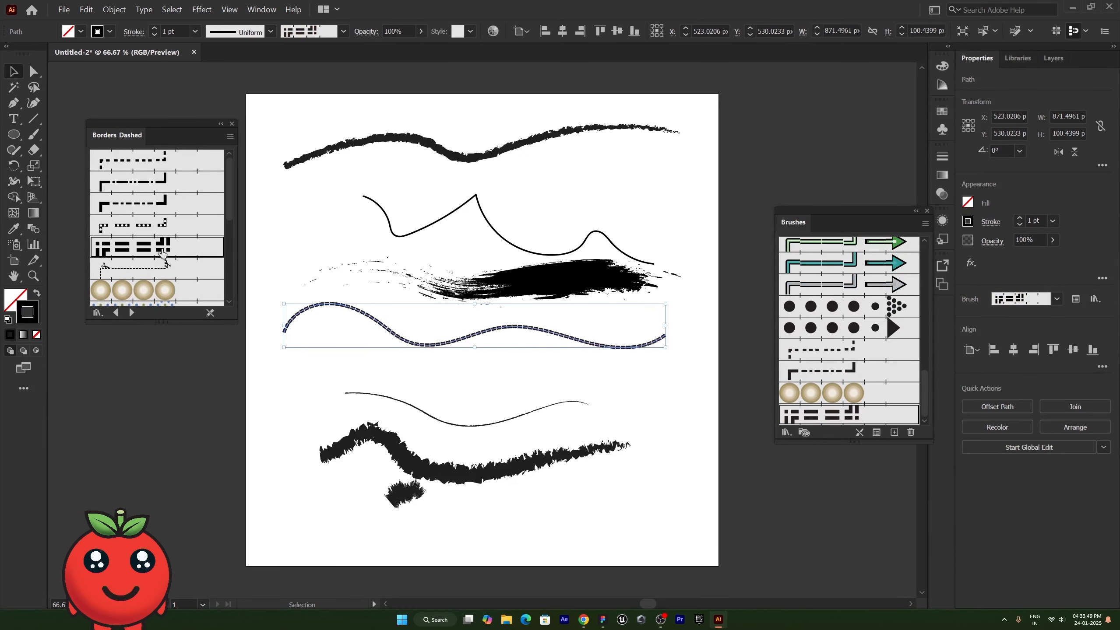
# Try the coloured Borders_Dashed brushes on the wavy path, from green and yellow checkered to the red dotted one.
pyautogui.scroll(-5, 165, 260)
pyautogui.click(152, 276)
pyautogui.click(148, 251)
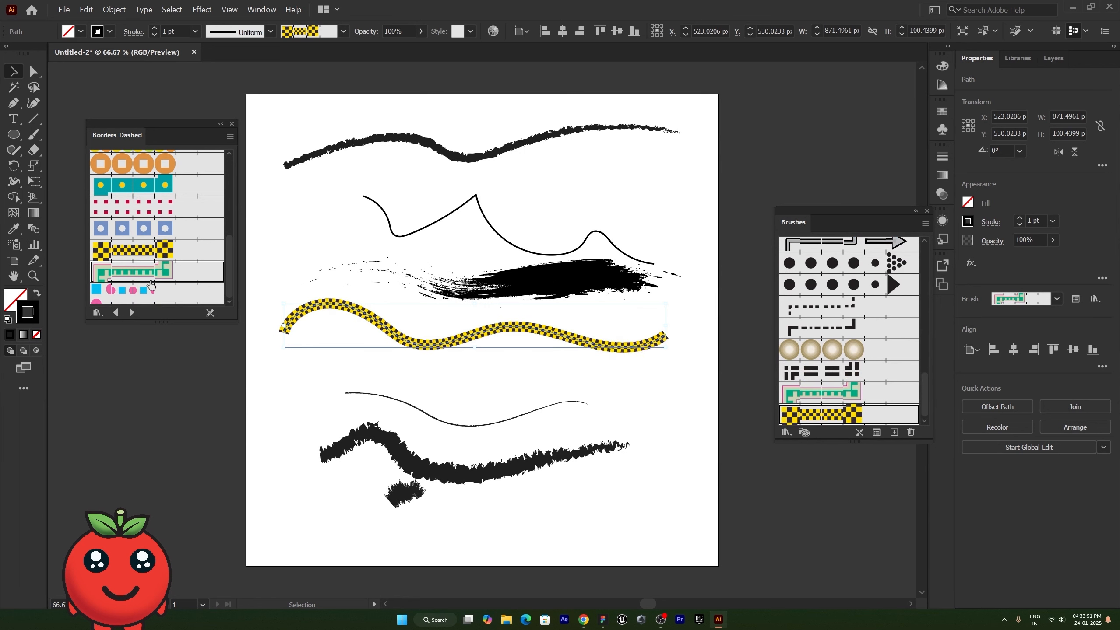
pyautogui.click(145, 291)
pyautogui.click(143, 229)
pyautogui.click(143, 207)
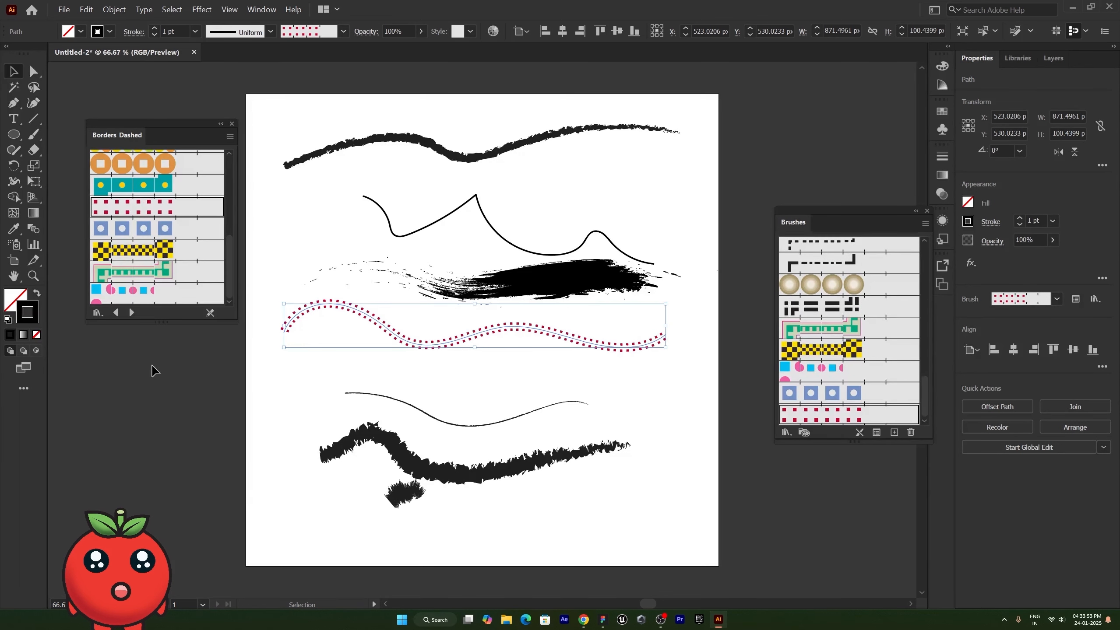
# Apply the leaf brush from Borders_Decorative to the wavy path, followed by the brown and olive frame brushes from Borders_Frames.
pyautogui.click(132, 312)
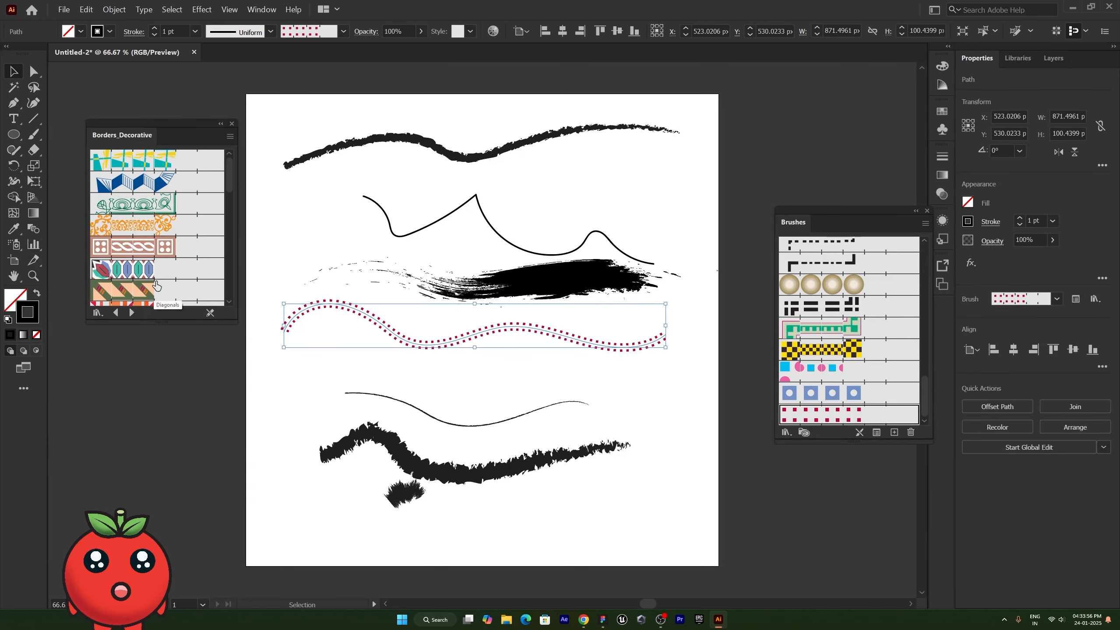
pyautogui.click(138, 269)
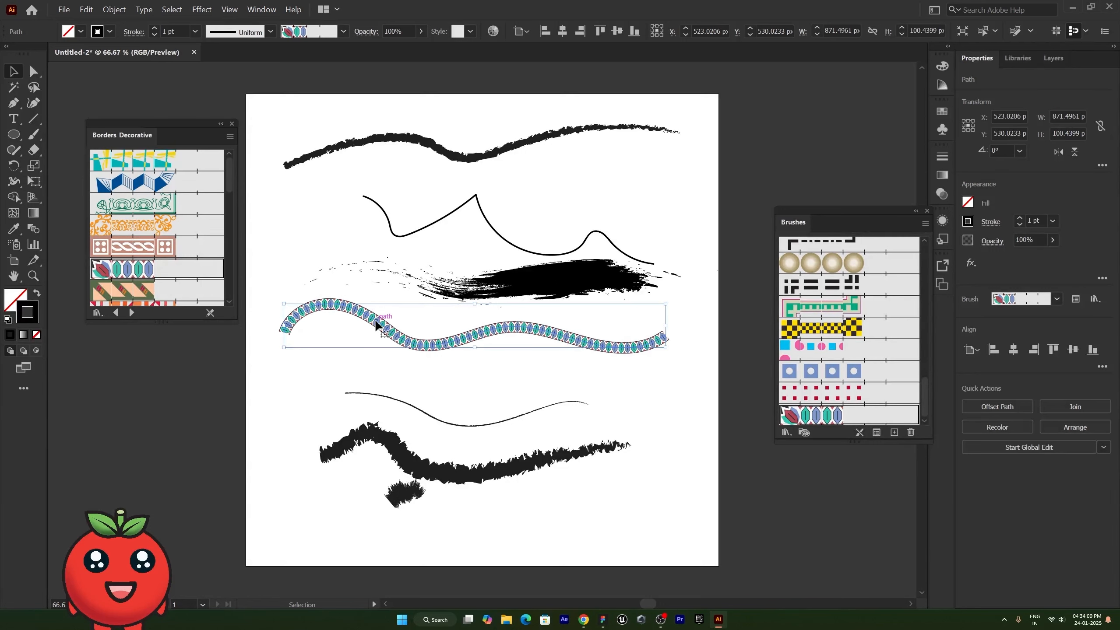
pyautogui.click(131, 313)
pyautogui.click(131, 224)
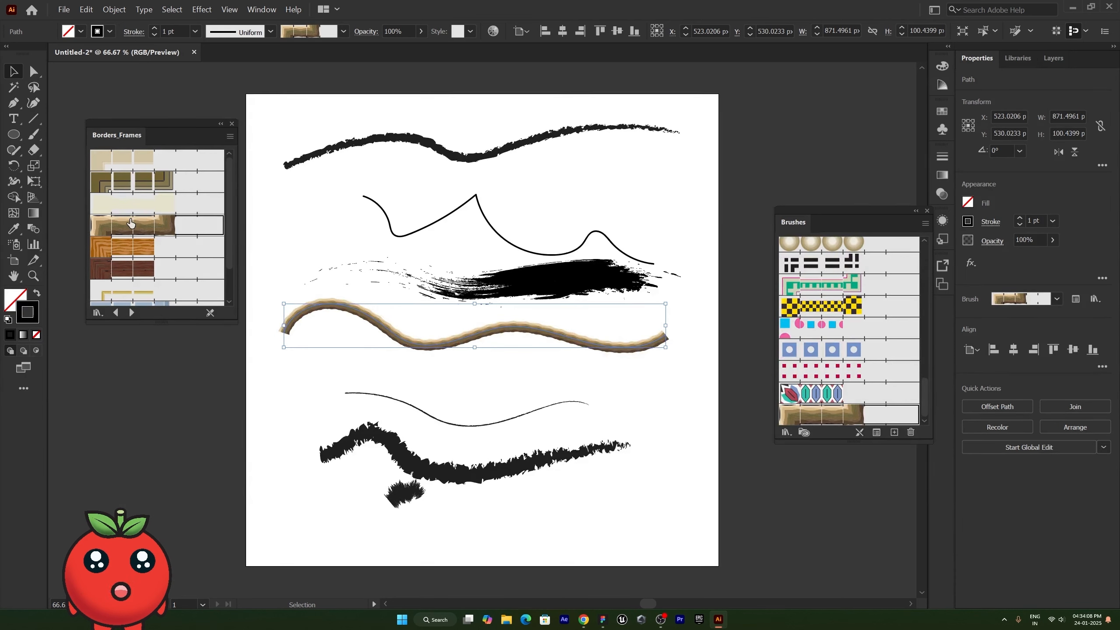
pyautogui.click(133, 192)
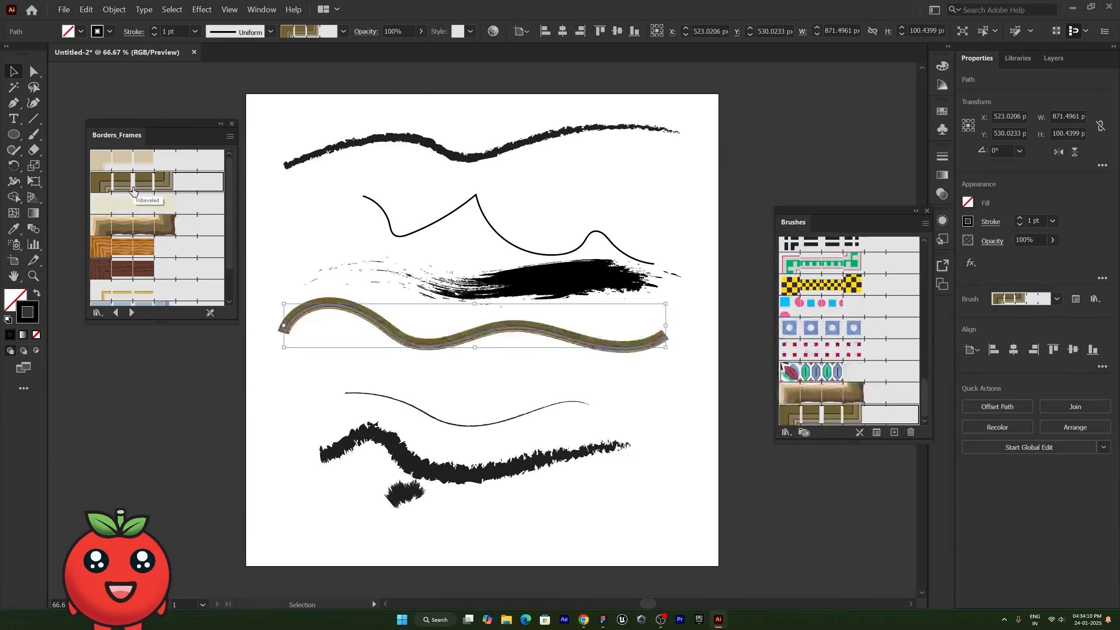
# Browse on to the Image Brush Library and try its yellow splash and black coil brushes on the wavy path.
pyautogui.click(132, 313)
pyautogui.click(131, 313)
pyautogui.click(132, 312)
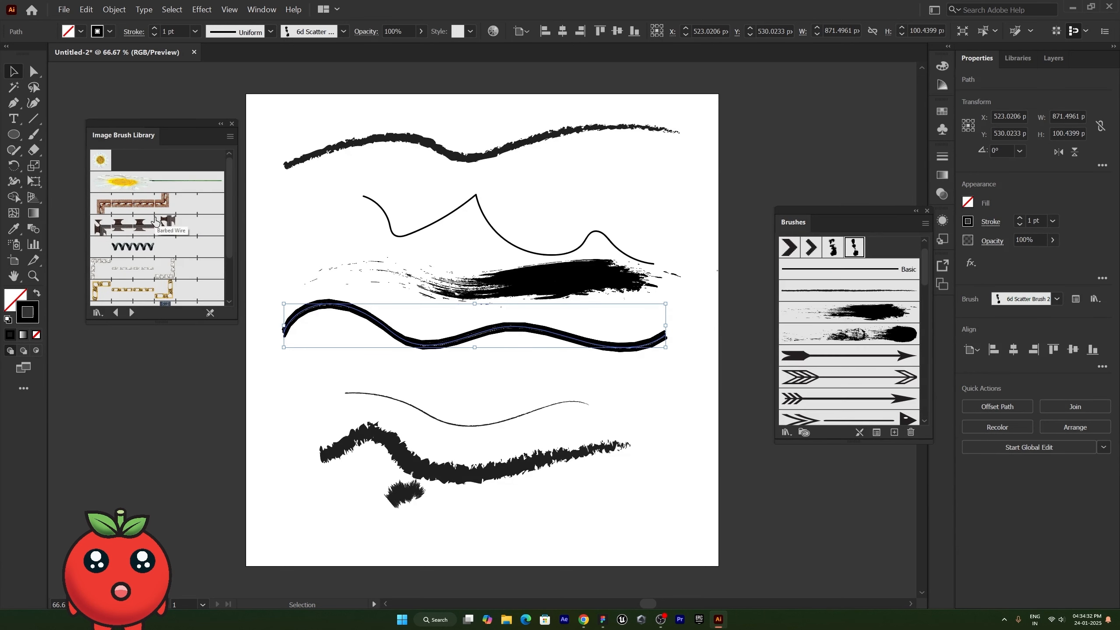
pyautogui.click(120, 182)
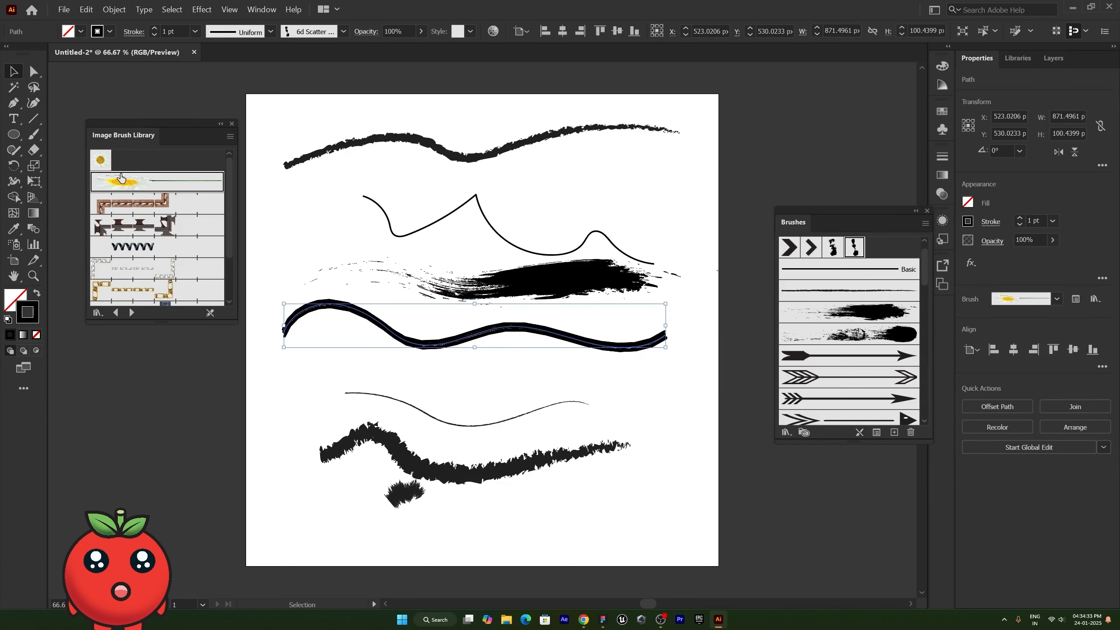
pyautogui.click(140, 248)
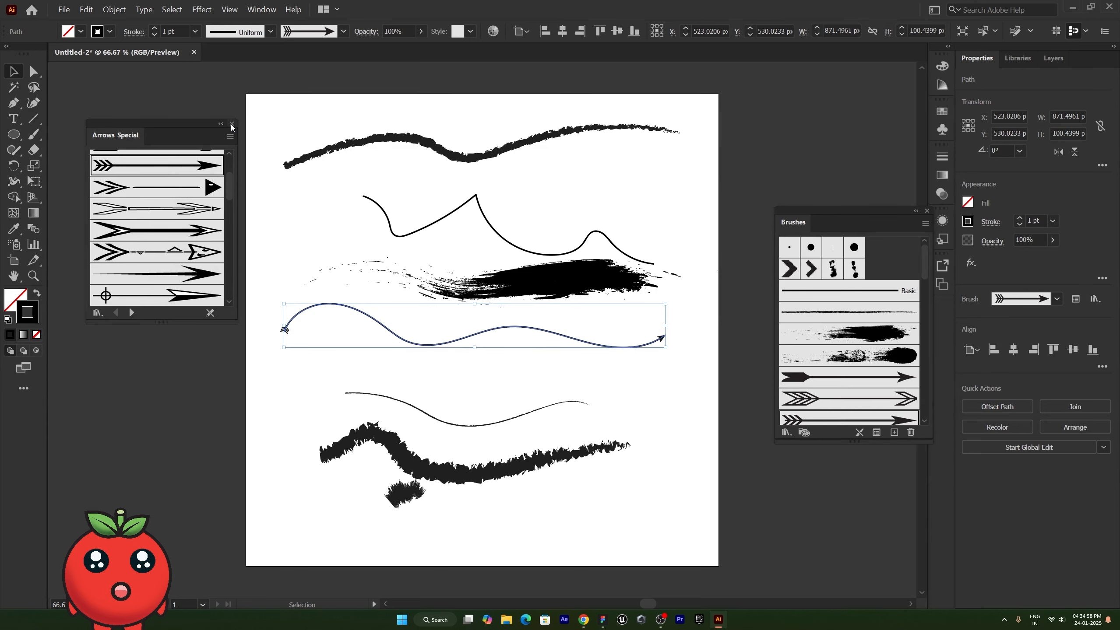
# Close the Arrows_Special library and delete all the brush strokes from the artboard.
pyautogui.click(232, 127)
pyautogui.click(341, 124)
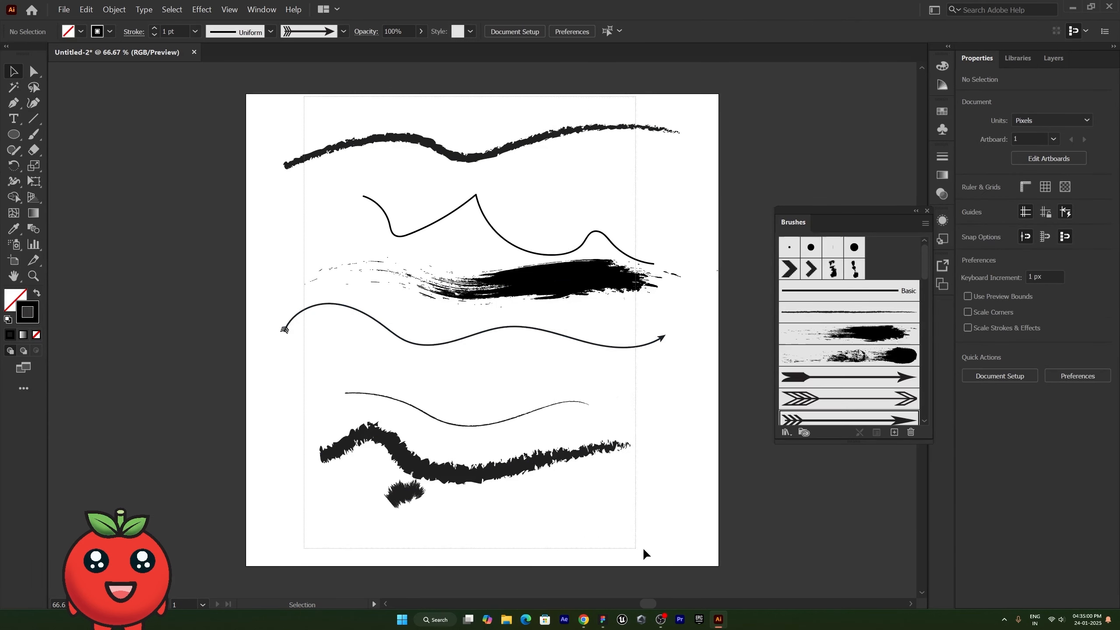
pyautogui.hotkey('ctrl', 'a')
pyautogui.press('Delete')
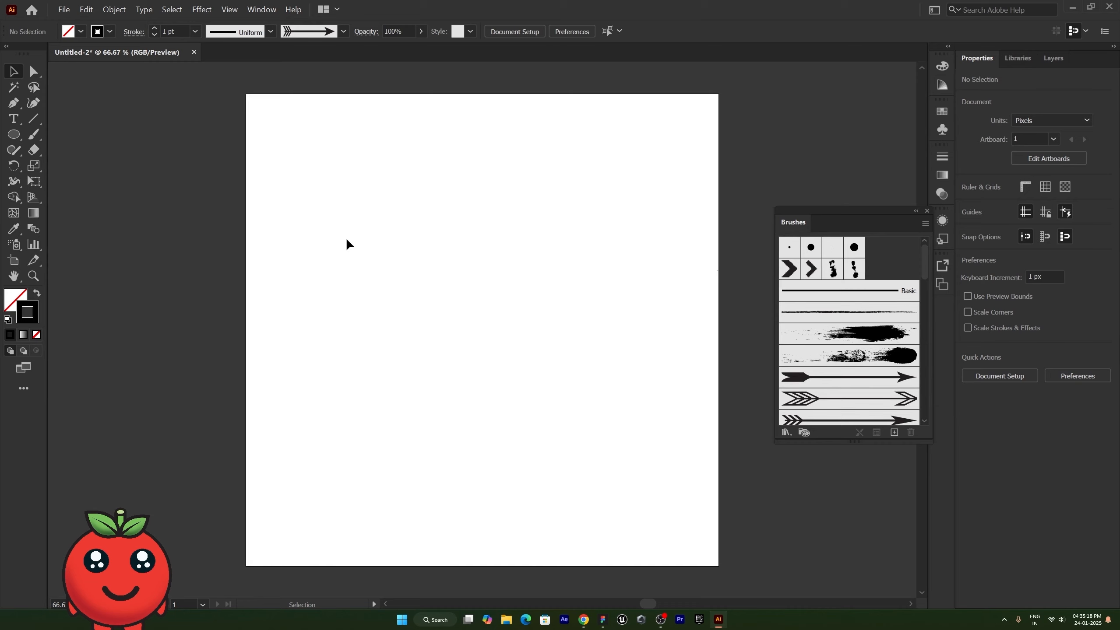
# Draw a thin horizontal rectangle about 474 by 18 px in the artboard's upper part with black fill and no stroke.
pyautogui.rightClick(13, 135)
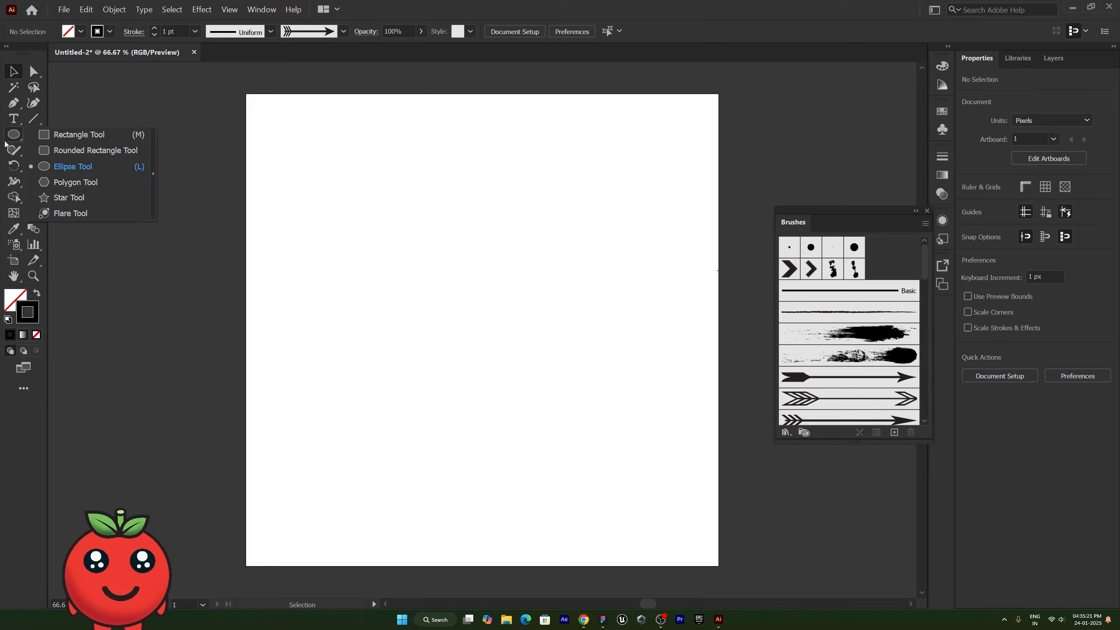
pyautogui.click(64, 140)
pyautogui.moveTo(292, 227); pyautogui.dragTo(500, 234)
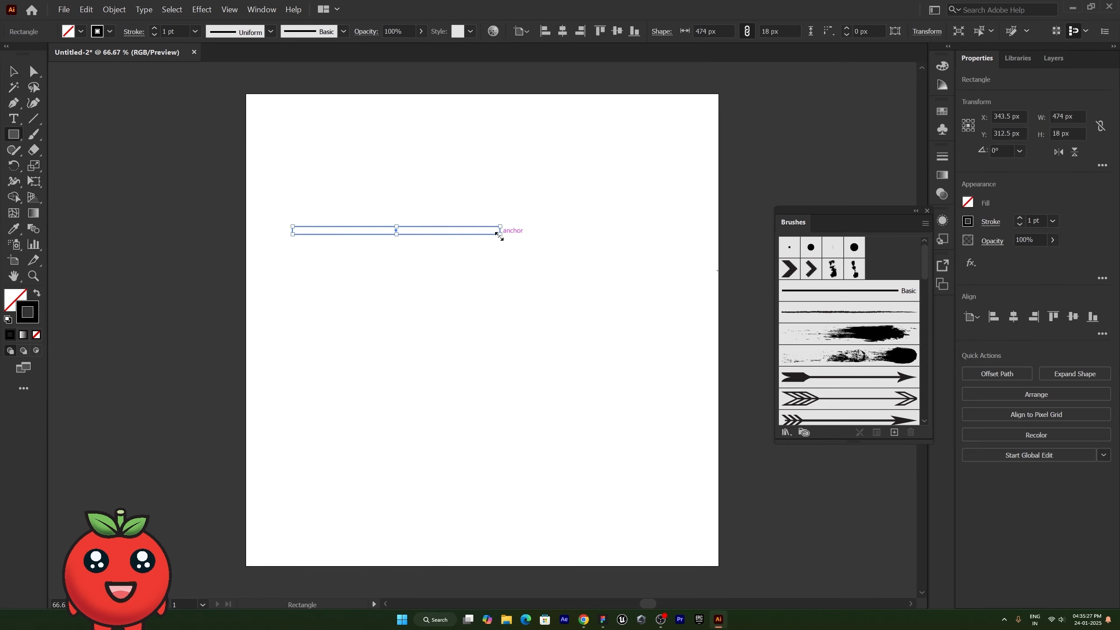
pyautogui.click(37, 293)
pyautogui.press('v')
pyautogui.click(346, 272)
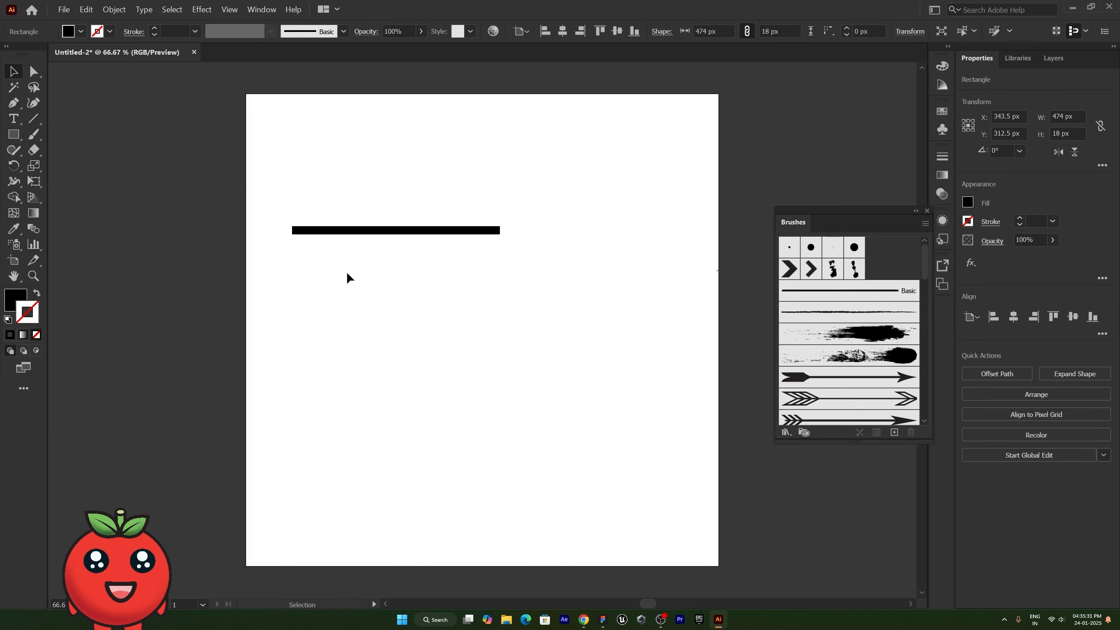
# Add five 98 px black circles along the bar, three above and two below, and lengthen the bar to about 536 px.
pyautogui.moveTo(18, 137); pyautogui.dragTo(57, 165)
pyautogui.moveTo(305, 197)
pyautogui.mouseDown()
pyautogui.moveTo(358, 262)
pyautogui.moveTo(408, 208)
pyautogui.moveTo(447, 259)
pyautogui.moveTo(488, 192)
pyautogui.moveTo(486, 207)
pyautogui.mouseUp()
pyautogui.press('v')
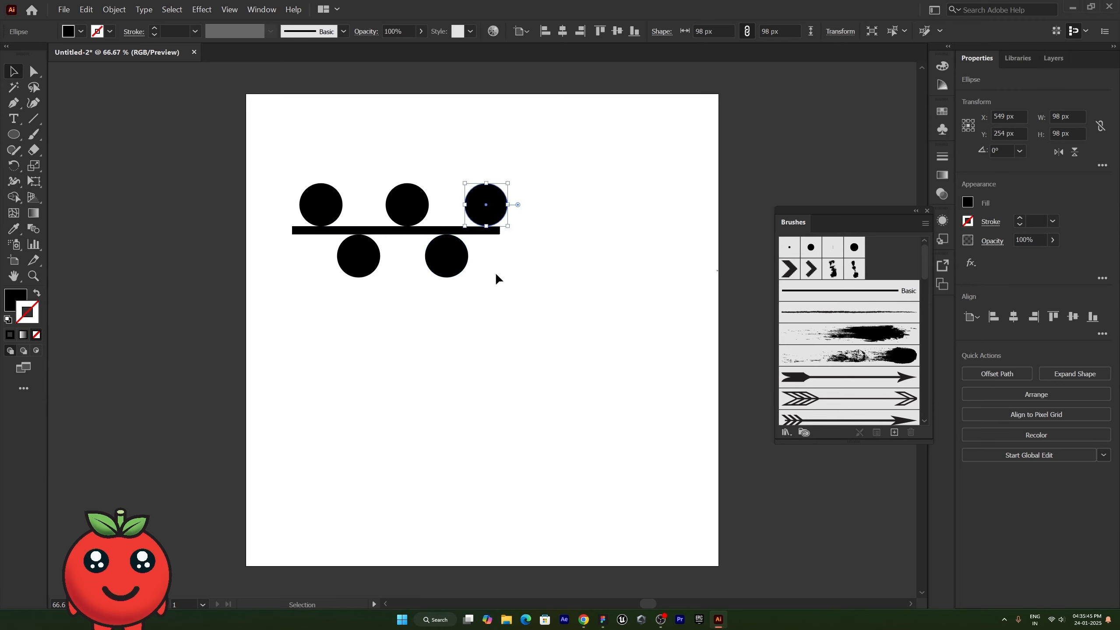
pyautogui.click(517, 310)
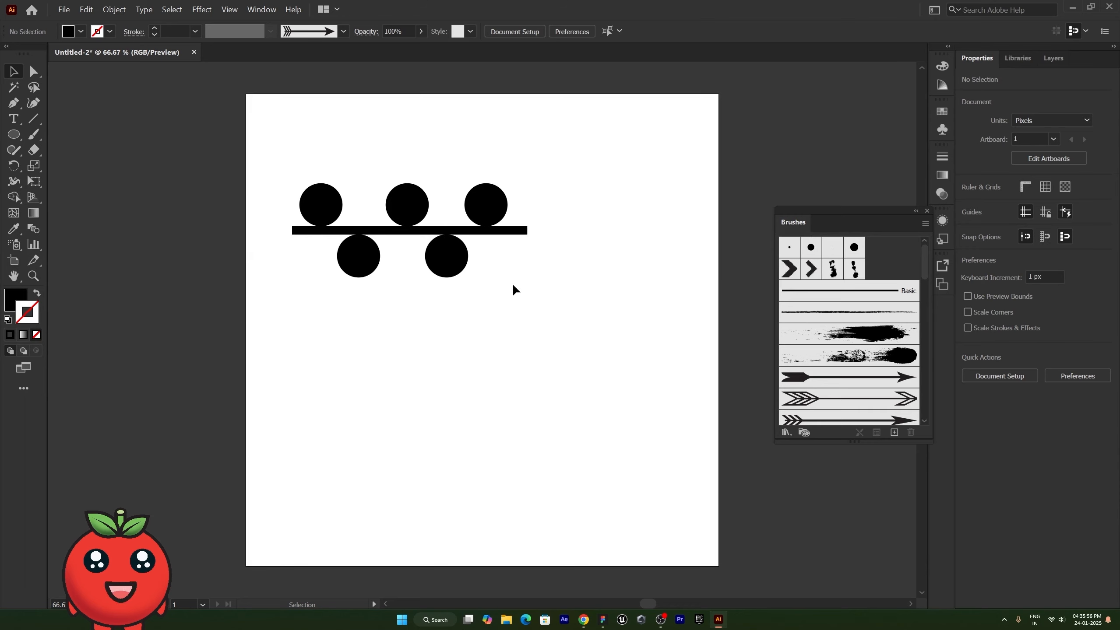
# Group the bar and its circles and add the group to the document's brushes as a Pattern Brush.
pyautogui.moveTo(529, 288); pyautogui.dragTo(190, 150)
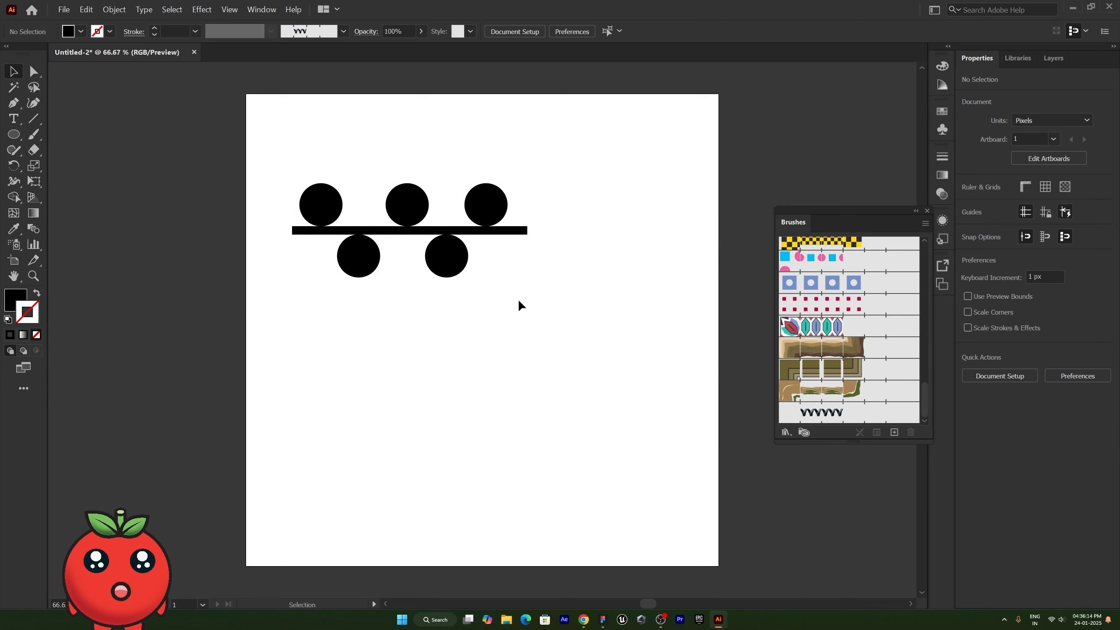
pyautogui.moveTo(518, 302); pyautogui.dragTo(230, 138)
pyautogui.hotkey('ctrl', 'g')
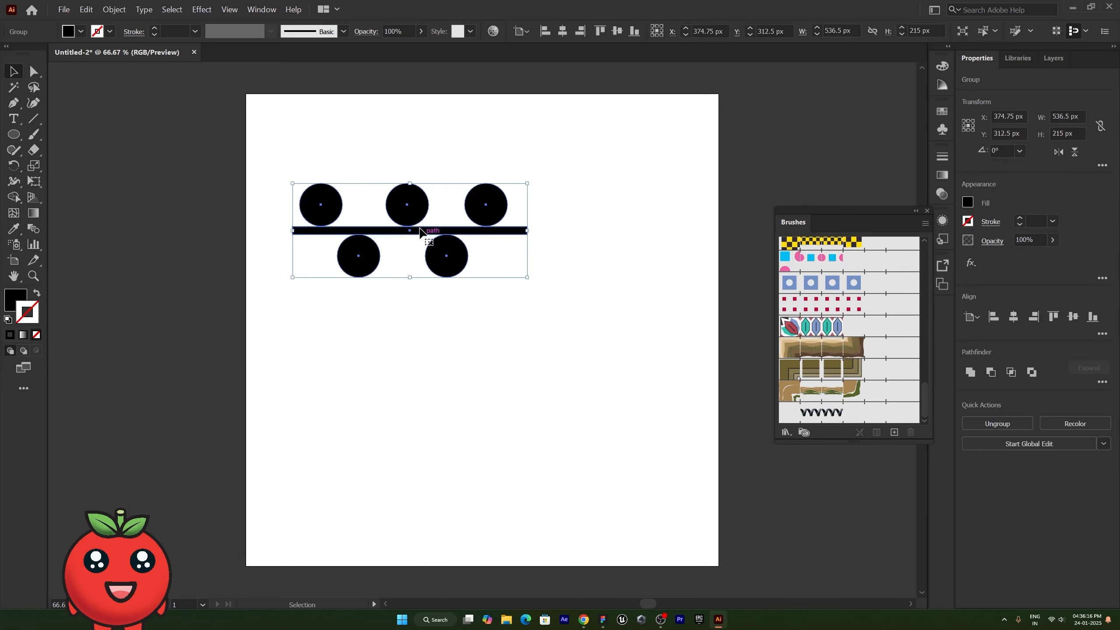
pyautogui.moveTo(420, 231); pyautogui.dragTo(787, 340)
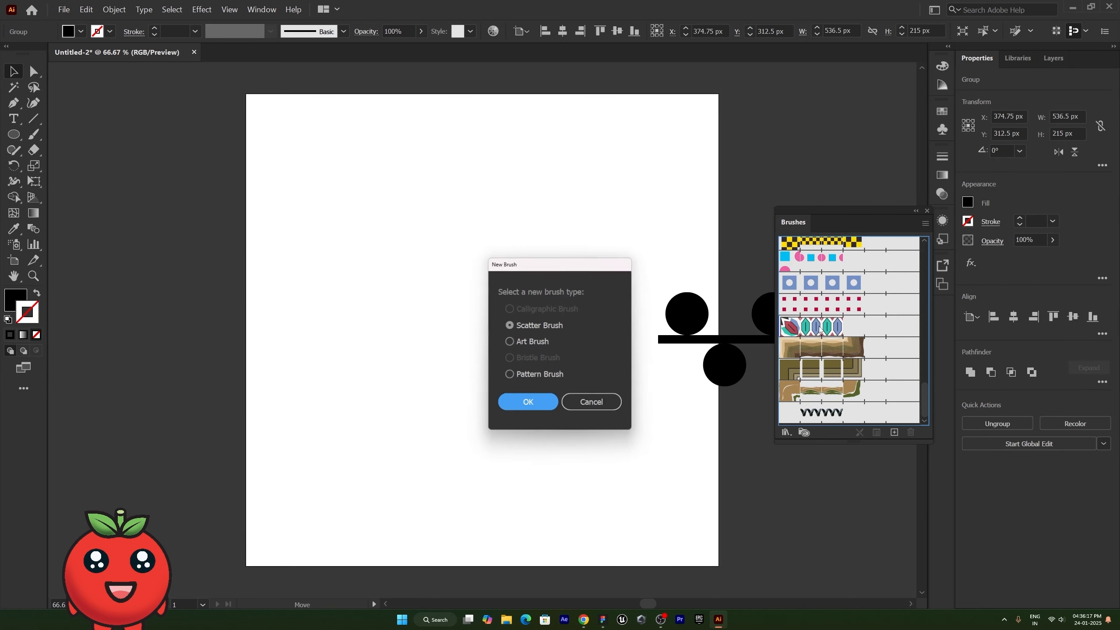
pyautogui.click(525, 376)
pyautogui.press('Return')
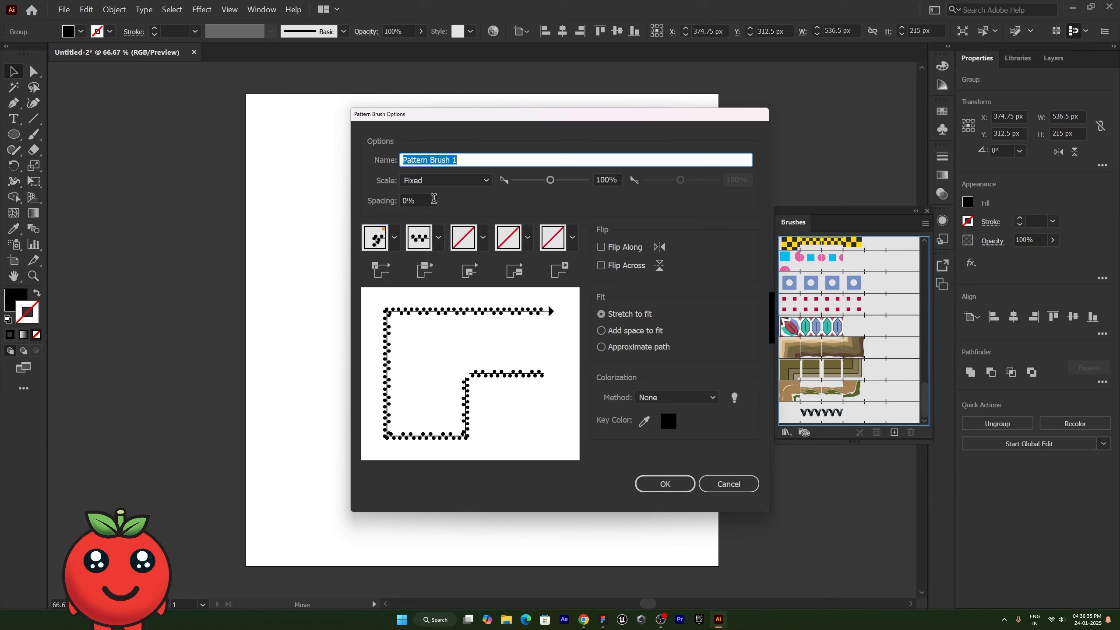
# Give the pattern brush an auto-generated inner corner tile, enable Flip Along and create the brush.
pyautogui.click(483, 238)
pyautogui.click(377, 357)
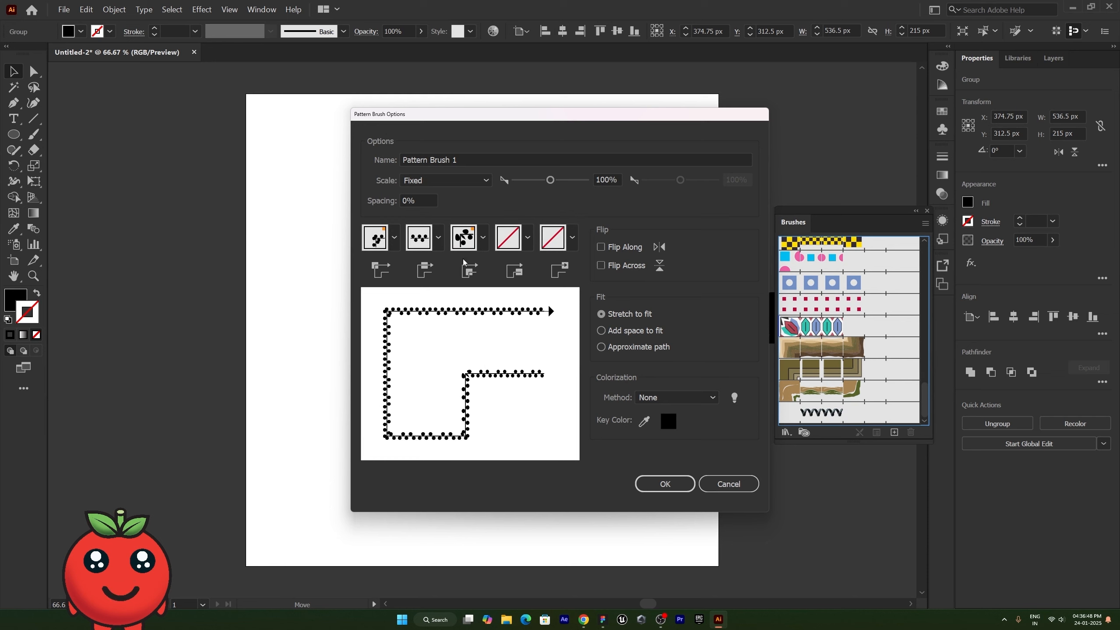
pyautogui.click(602, 248)
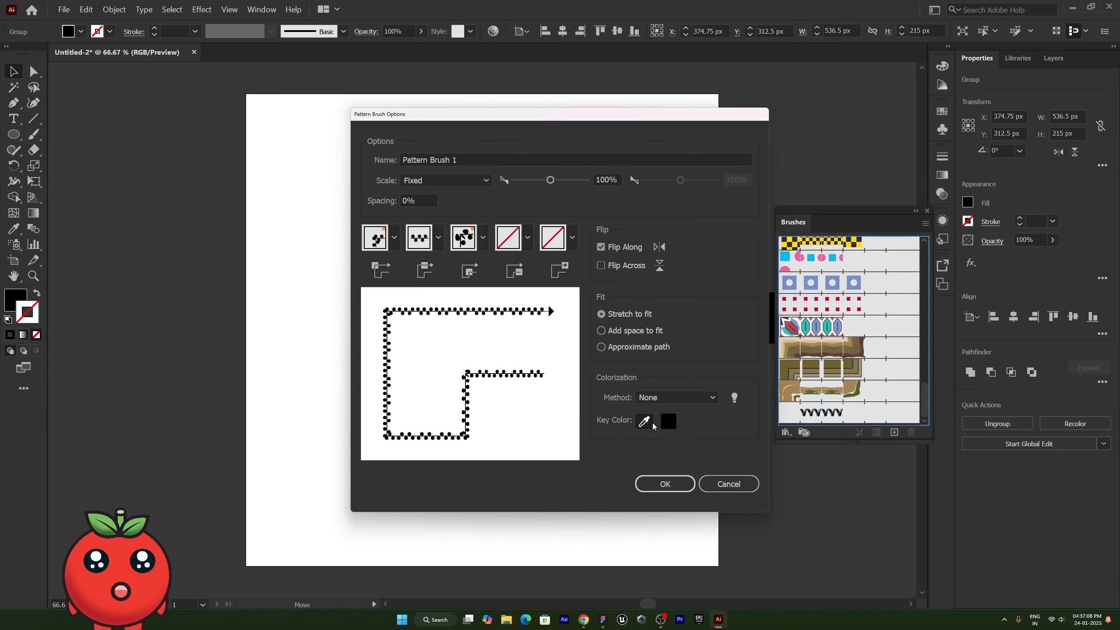
pyautogui.click(649, 486)
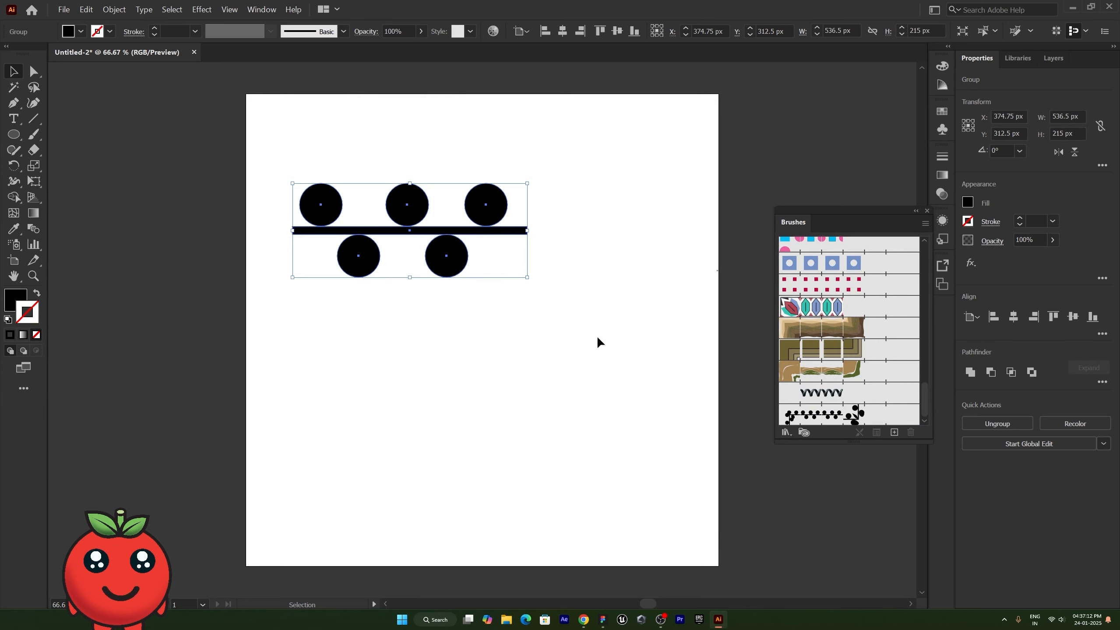
pyautogui.click(815, 414)
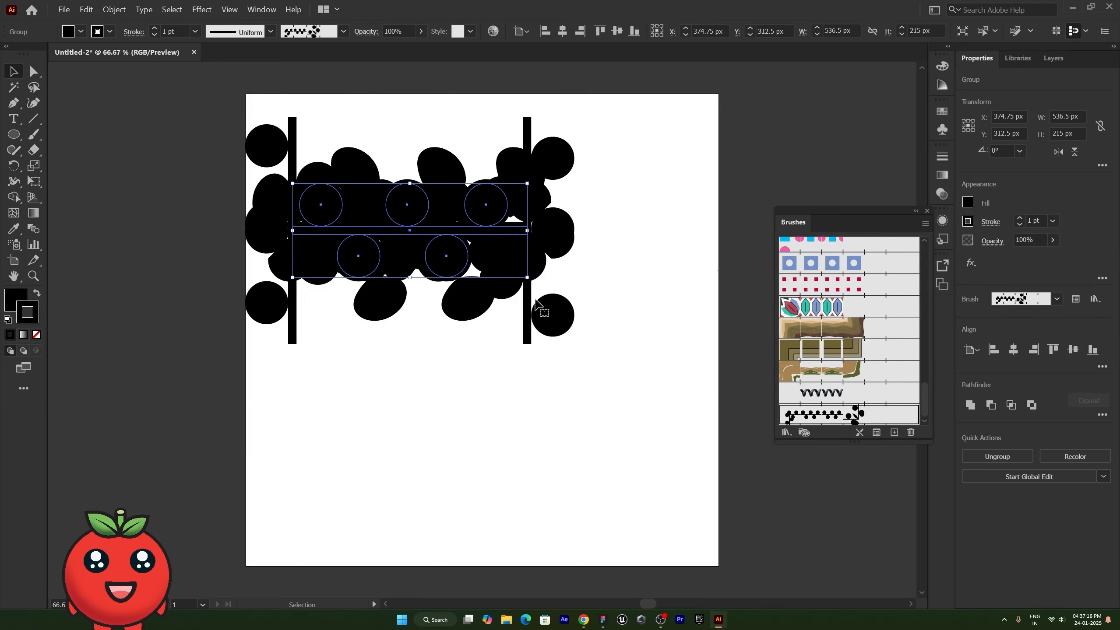
pyautogui.hotkey('ctrl', 'z')
pyautogui.click(512, 325)
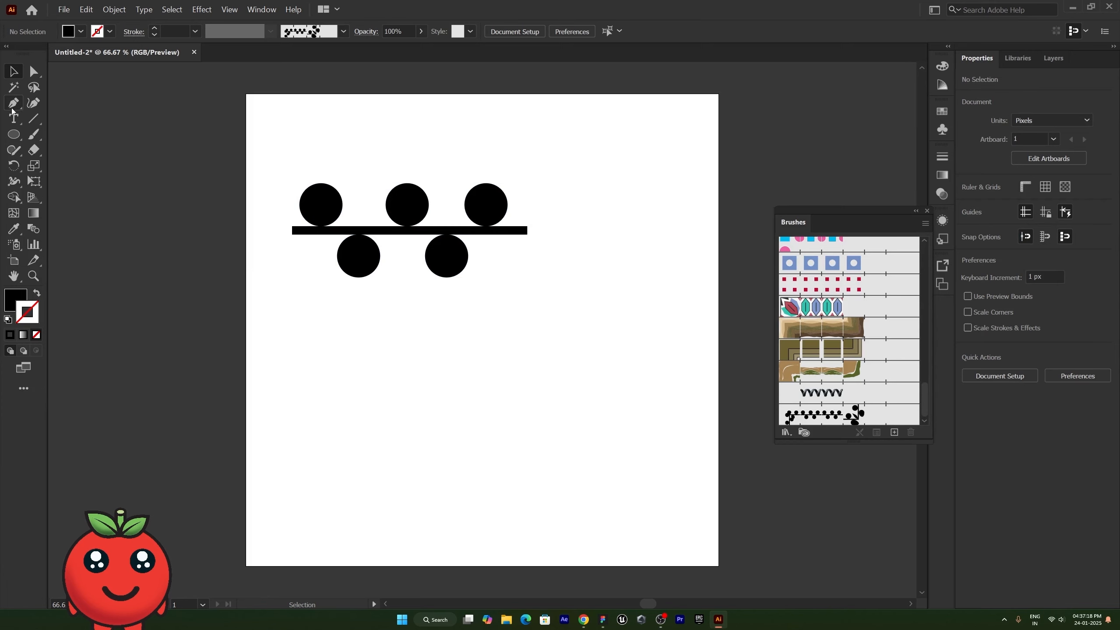
# Draw a horizontal line about 978 px long below the bar artwork and apply the new circle pattern brush to it.
pyautogui.click(33, 119)
pyautogui.moveTo(278, 367); pyautogui.dragTo(706, 366)
pyautogui.click(13, 71)
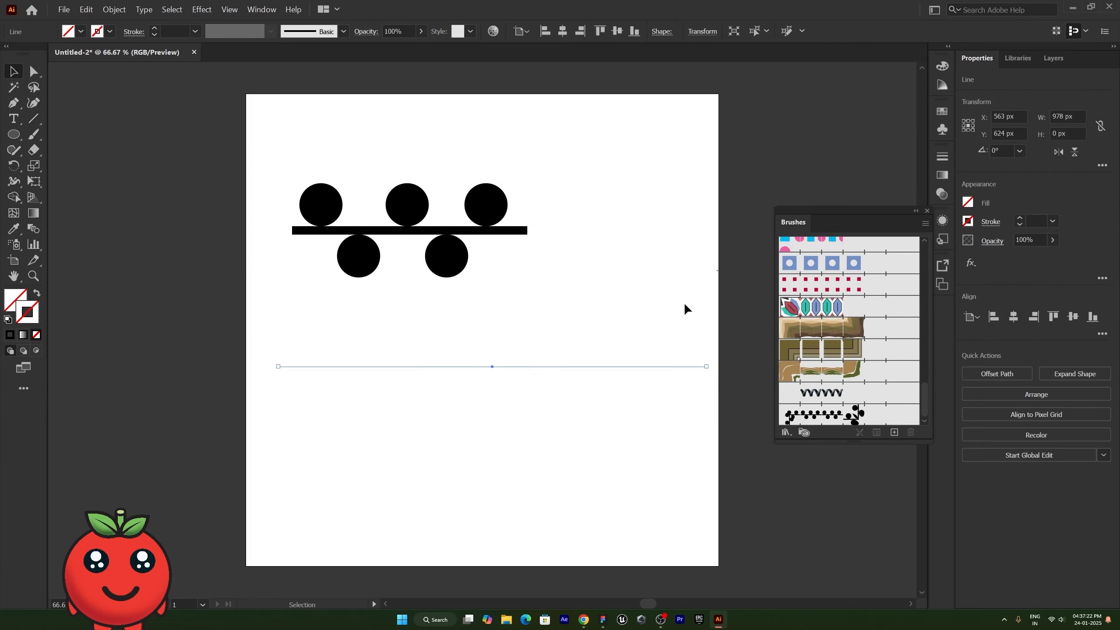
pyautogui.click(819, 414)
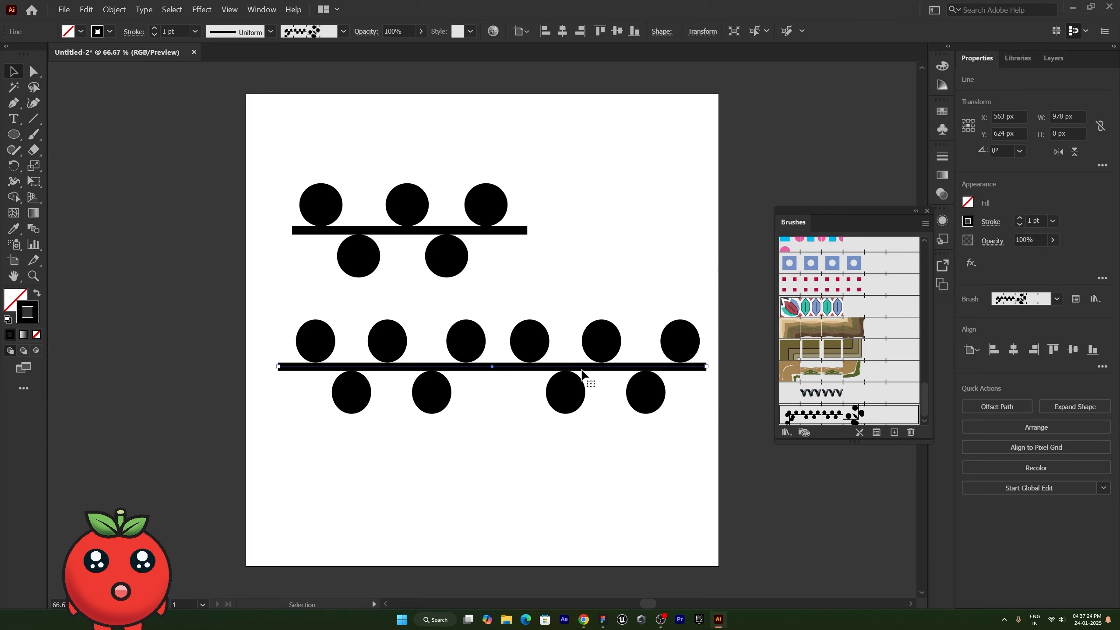
# Reduce the stroke weight of the line with the circle pattern brush to 0.1 pt.
pyautogui.click(1019, 224)
pyautogui.click(1019, 224)
pyautogui.click(1020, 225)
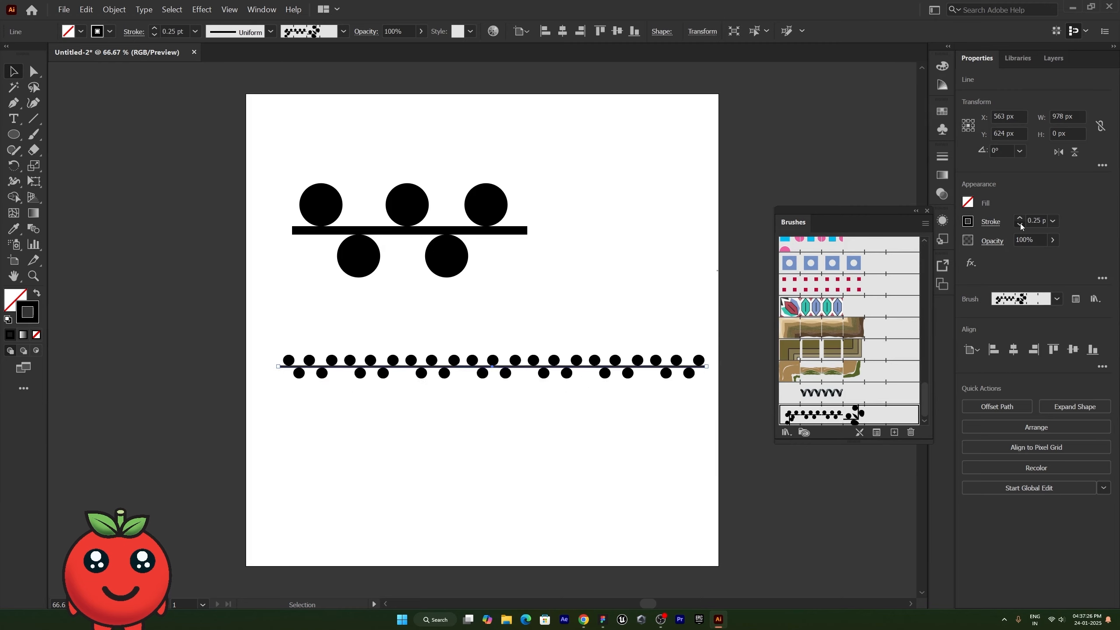
pyautogui.click(1020, 224)
pyautogui.click(1021, 218)
pyautogui.click(1021, 218)
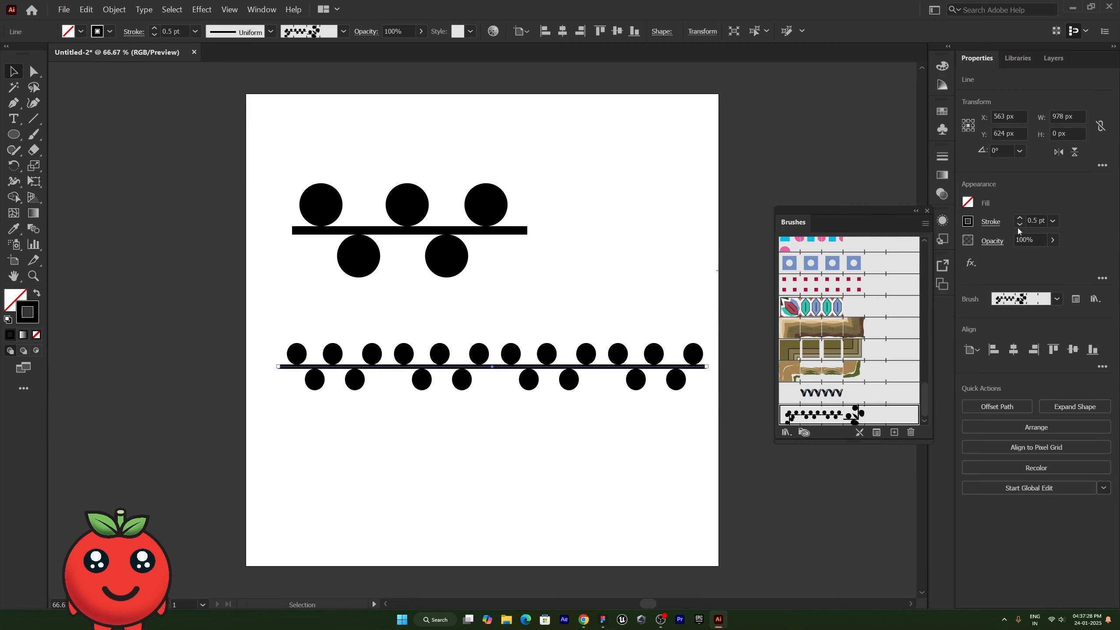
pyautogui.click(1019, 225)
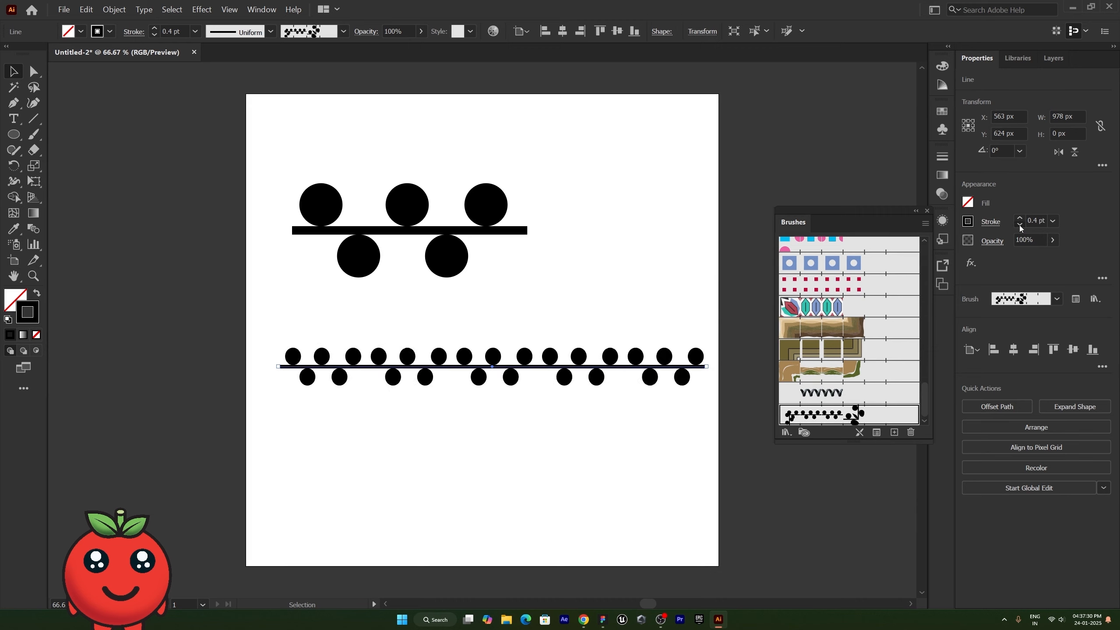
pyautogui.click(1019, 225)
pyautogui.click(1019, 225)
pyautogui.click(1019, 225)
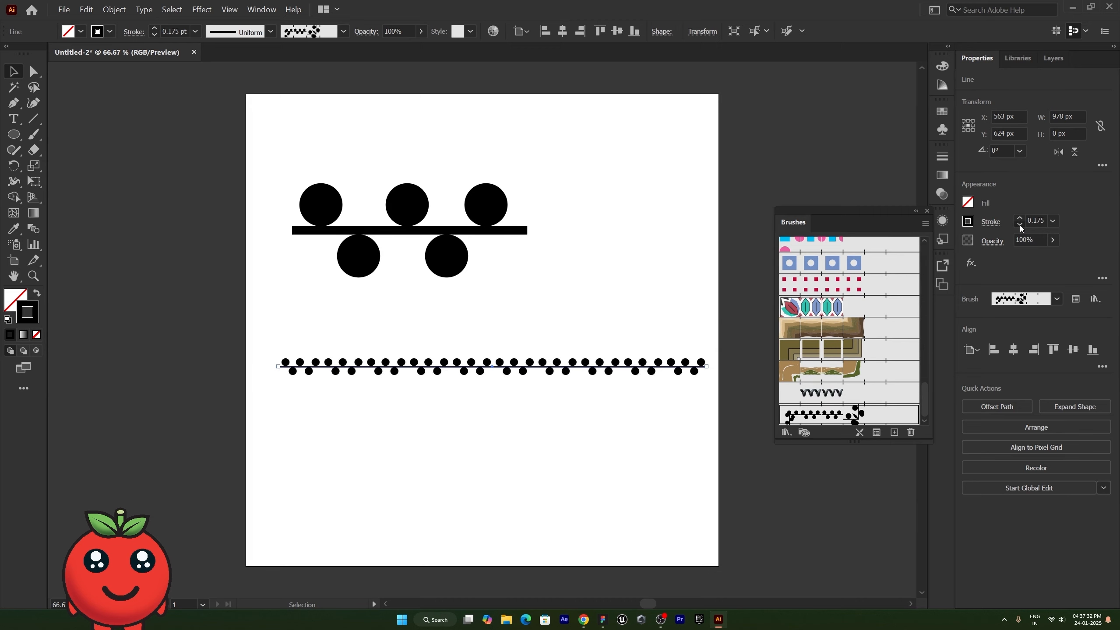
pyautogui.click(1019, 225)
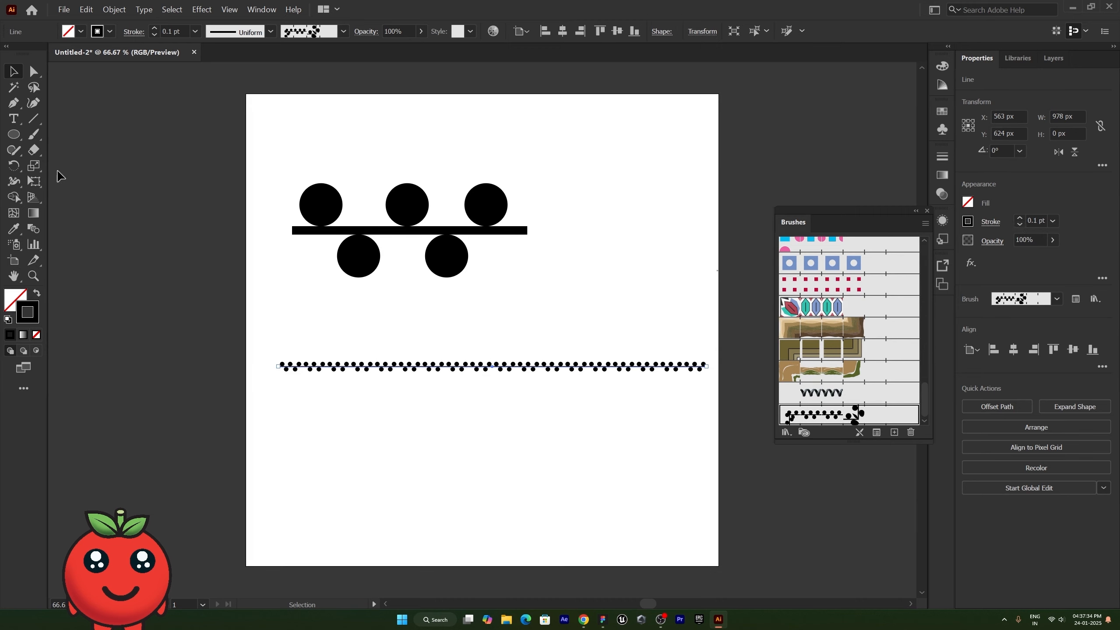
# Paint wavy freehand Paintbrush strokes across the artboard with the 0.1 pt circle pattern brush, and clear all artwork from the artboard.
pyautogui.click(15, 105)
pyautogui.click(33, 140)
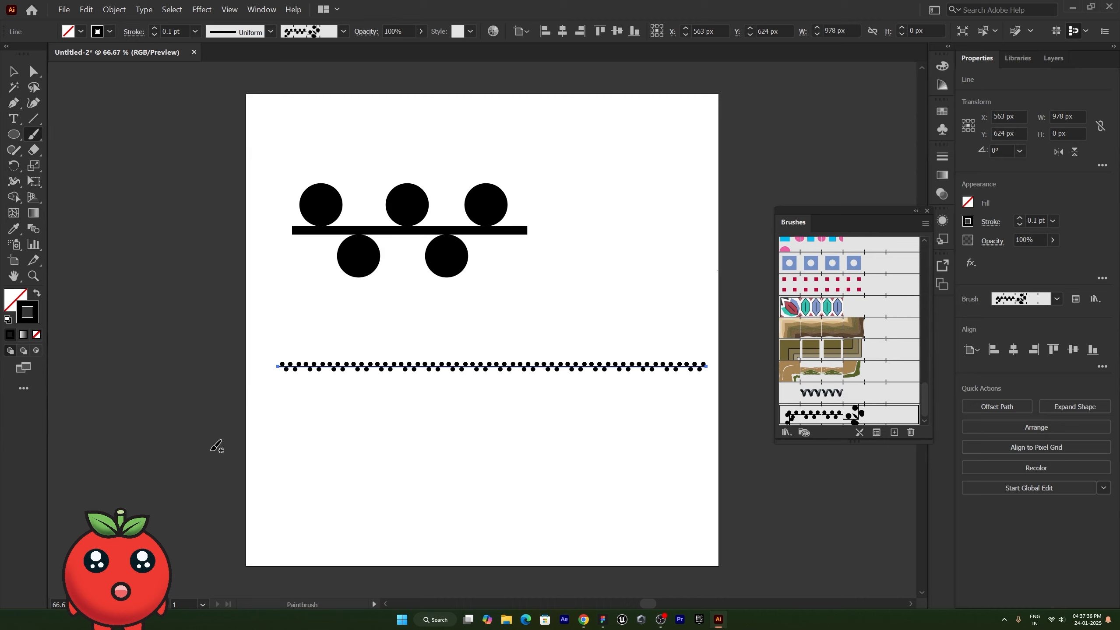
pyautogui.moveTo(268, 526)
pyautogui.mouseDown()
pyautogui.moveTo(271, 472)
pyautogui.moveTo(384, 521)
pyautogui.moveTo(541, 499)
pyautogui.moveTo(724, 440)
pyautogui.mouseUp()
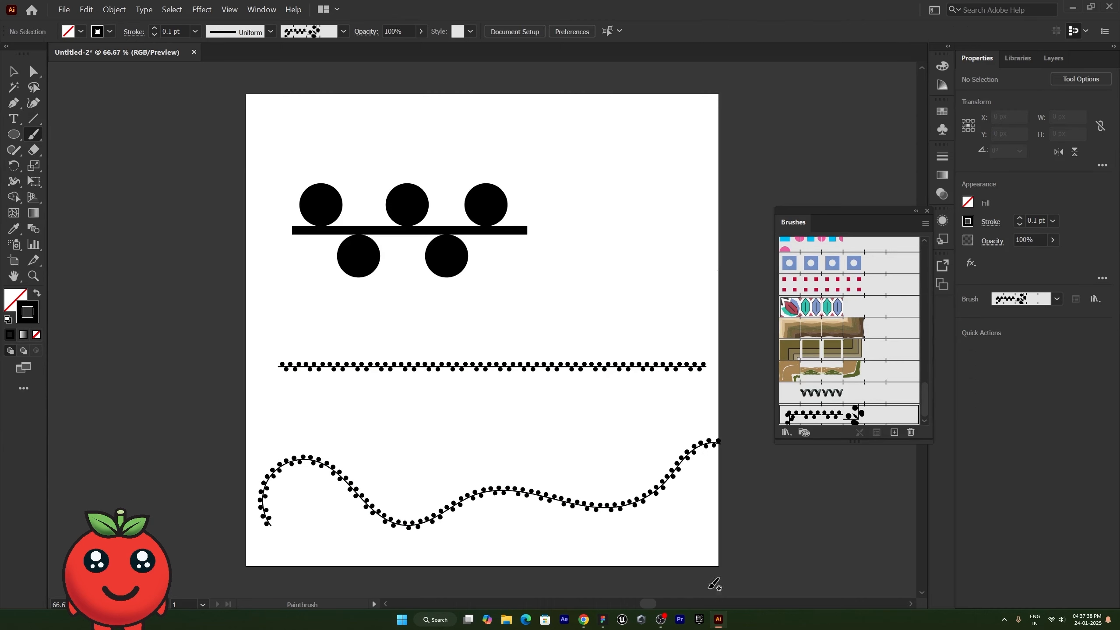
pyautogui.moveTo(357, 429)
pyautogui.mouseDown()
pyautogui.moveTo(524, 437)
pyautogui.moveTo(627, 424)
pyautogui.moveTo(690, 392)
pyautogui.mouseUp()
pyautogui.moveTo(510, 311)
pyautogui.mouseDown()
pyautogui.moveTo(576, 308)
pyautogui.moveTo(617, 206)
pyautogui.moveTo(736, 111)
pyautogui.mouseUp()
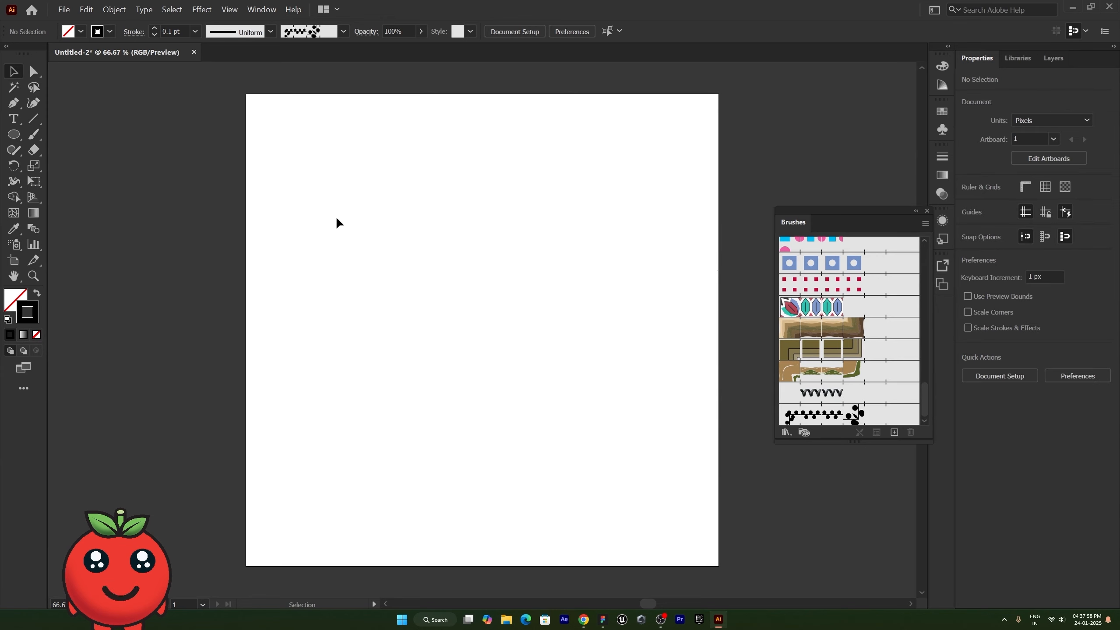
# Look through the document's brushes and pick the green pattern brush with the arrow end.
pyautogui.scroll(-5, 821, 355)
pyautogui.scroll(1, 895, 284)
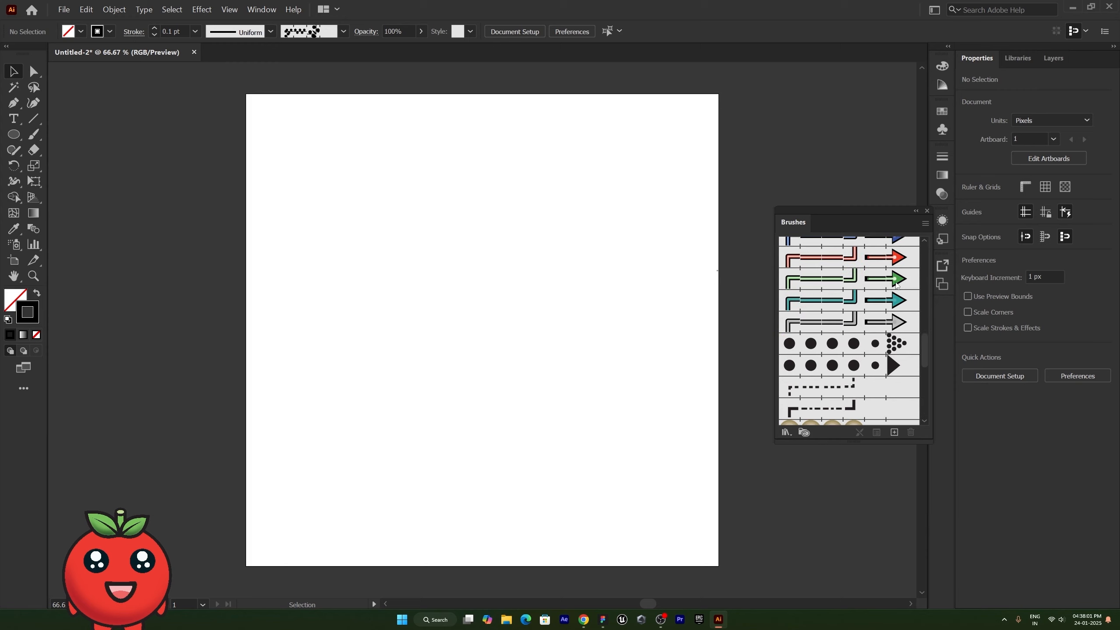
pyautogui.click(896, 281)
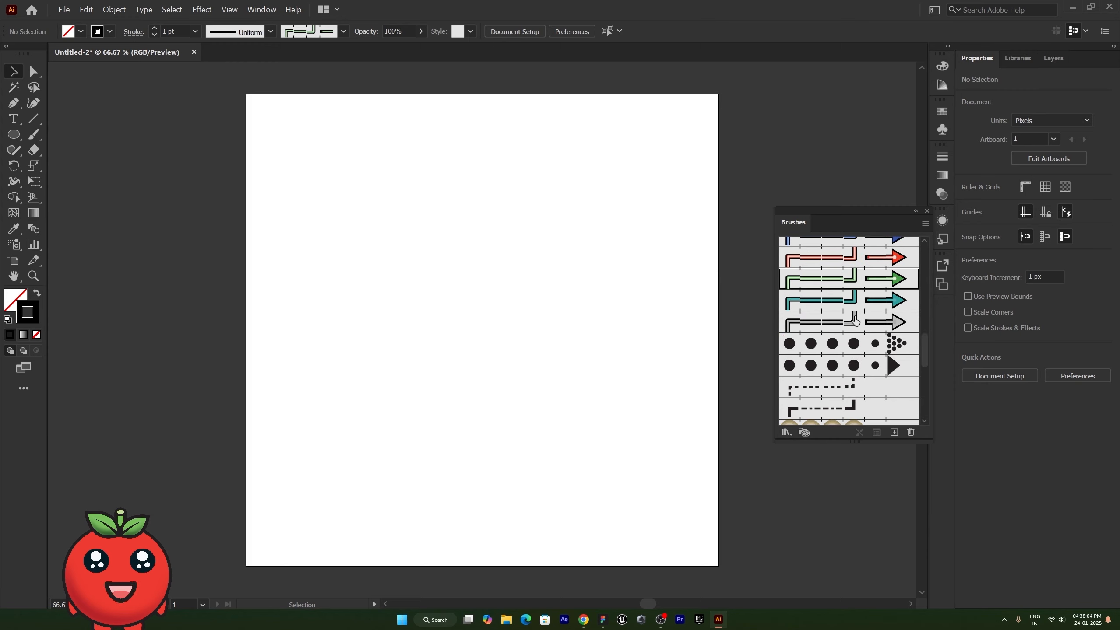
pyautogui.scroll(5, 861, 327)
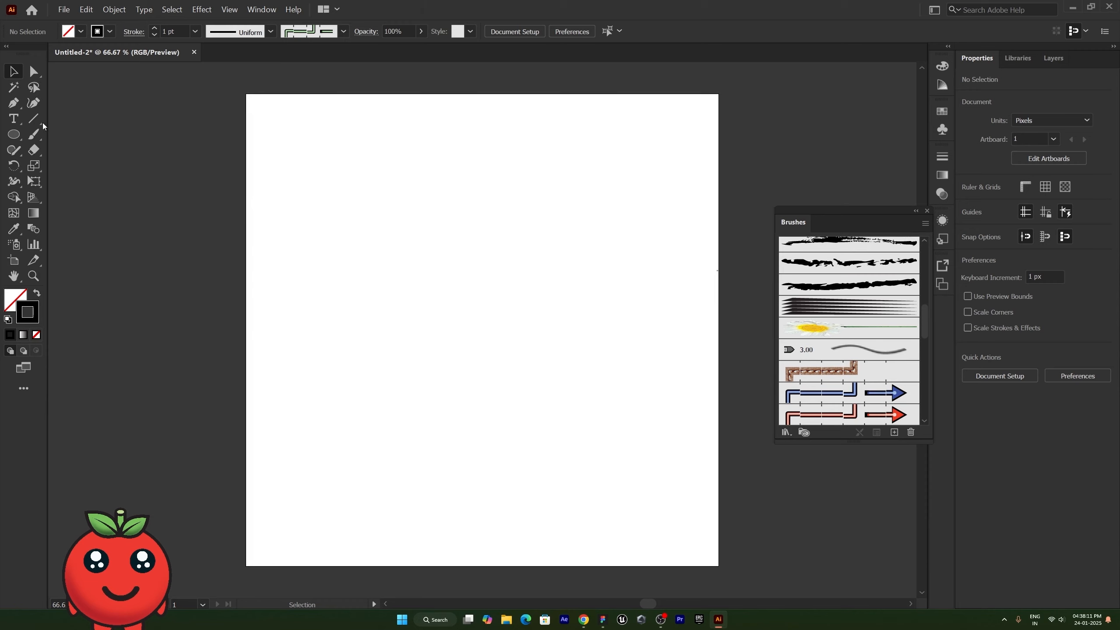
# Draw a thin horizontal rectangle about 458 by 14 px in the artboard's upper half with black fill and no stroke.
pyautogui.click(13, 118)
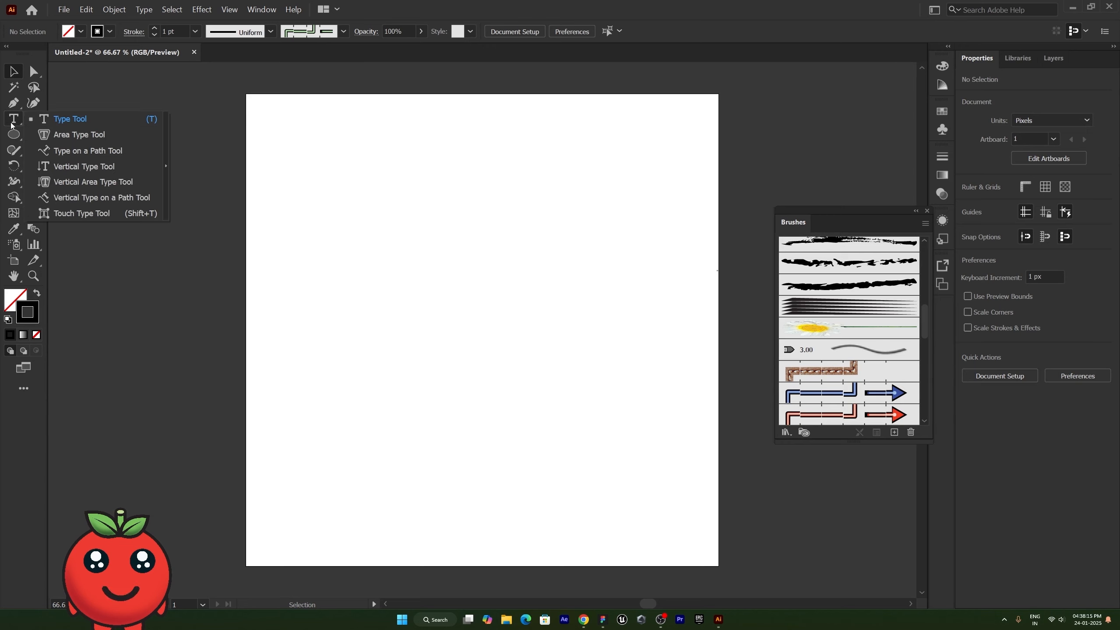
pyautogui.click(29, 120)
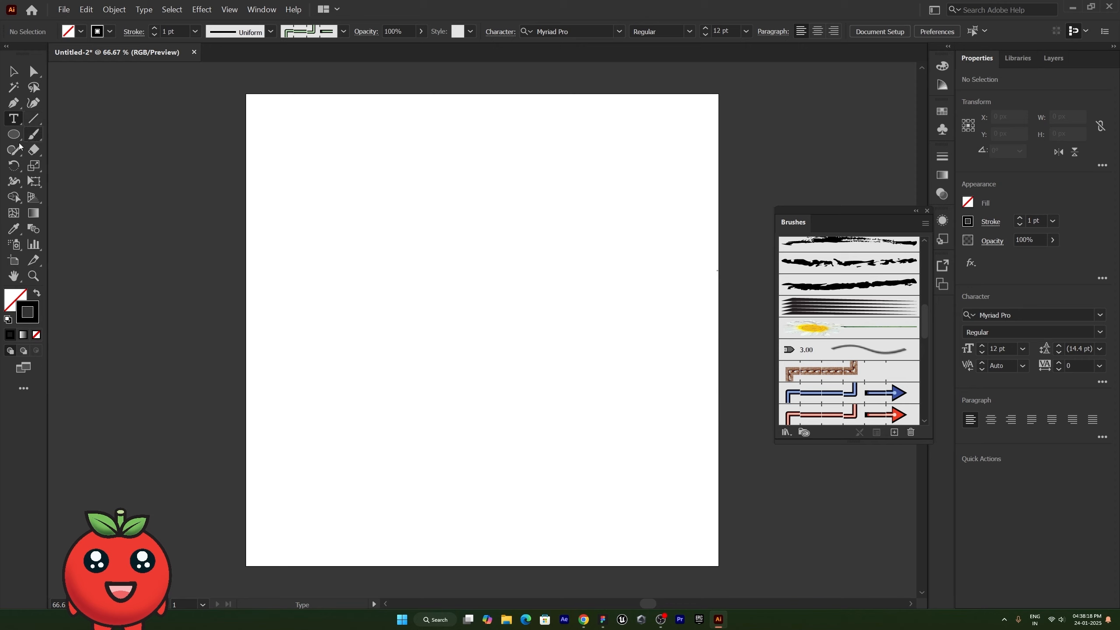
pyautogui.moveTo(22, 137); pyautogui.dragTo(65, 136)
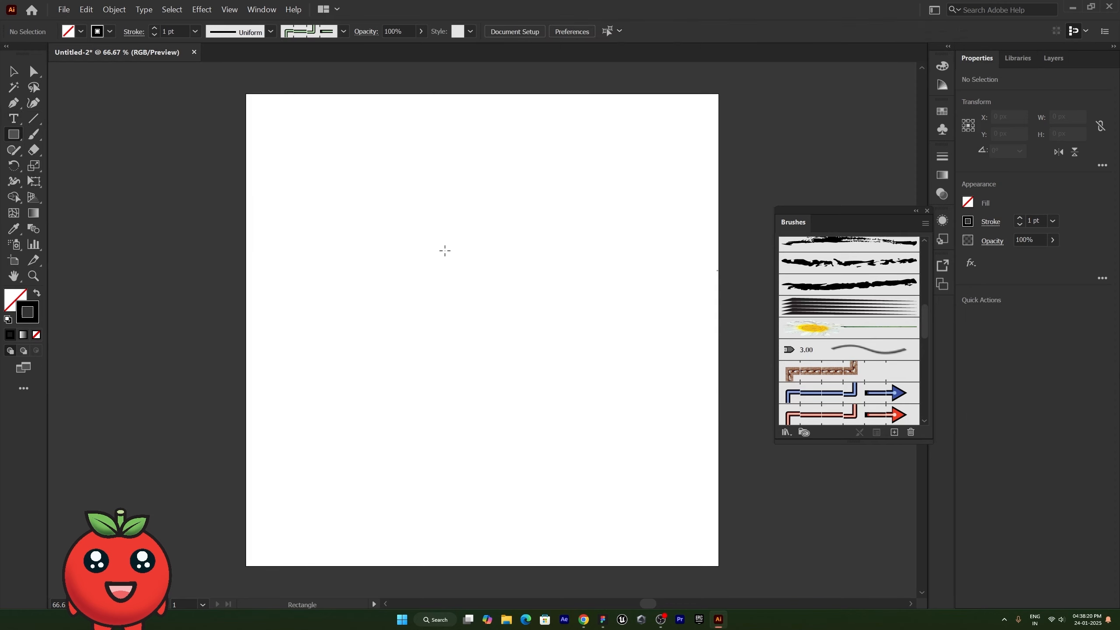
pyautogui.moveTo(359, 259); pyautogui.dragTo(561, 265)
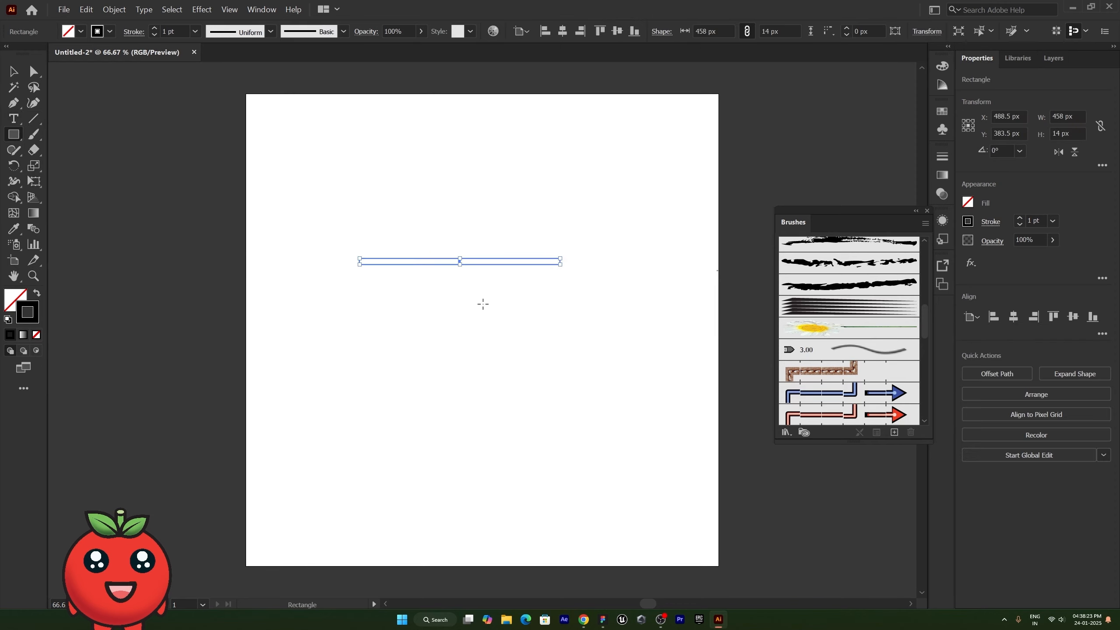
pyautogui.click(37, 293)
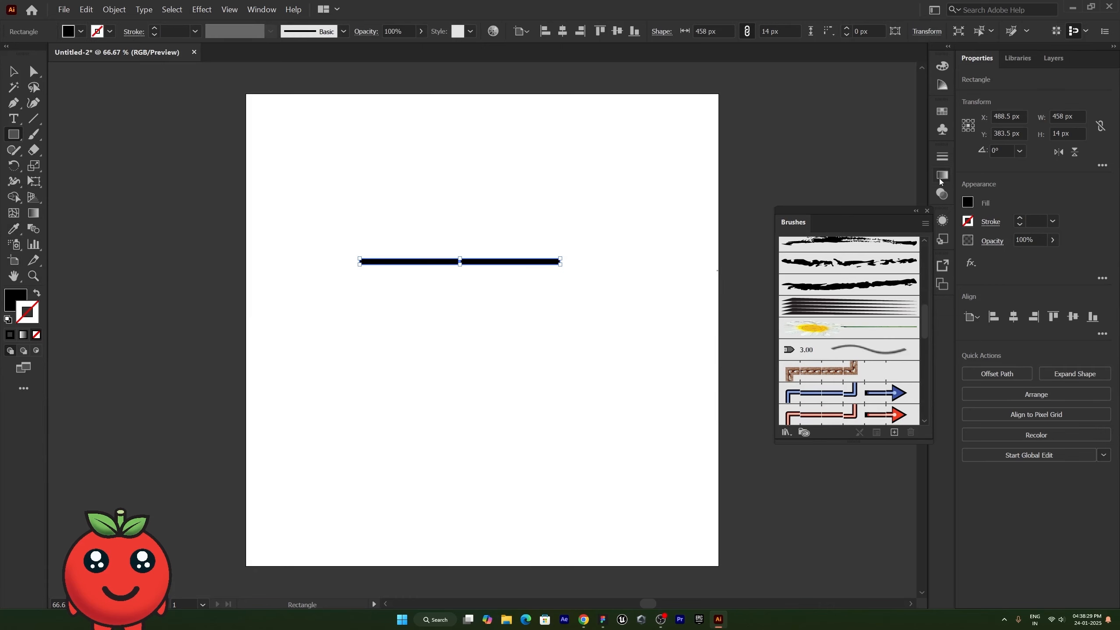
# Fill the thin rectangle with the light-to-dark blue linear gradient preset and leave it without a stroke.
pyautogui.click(941, 177)
pyautogui.click(804, 173)
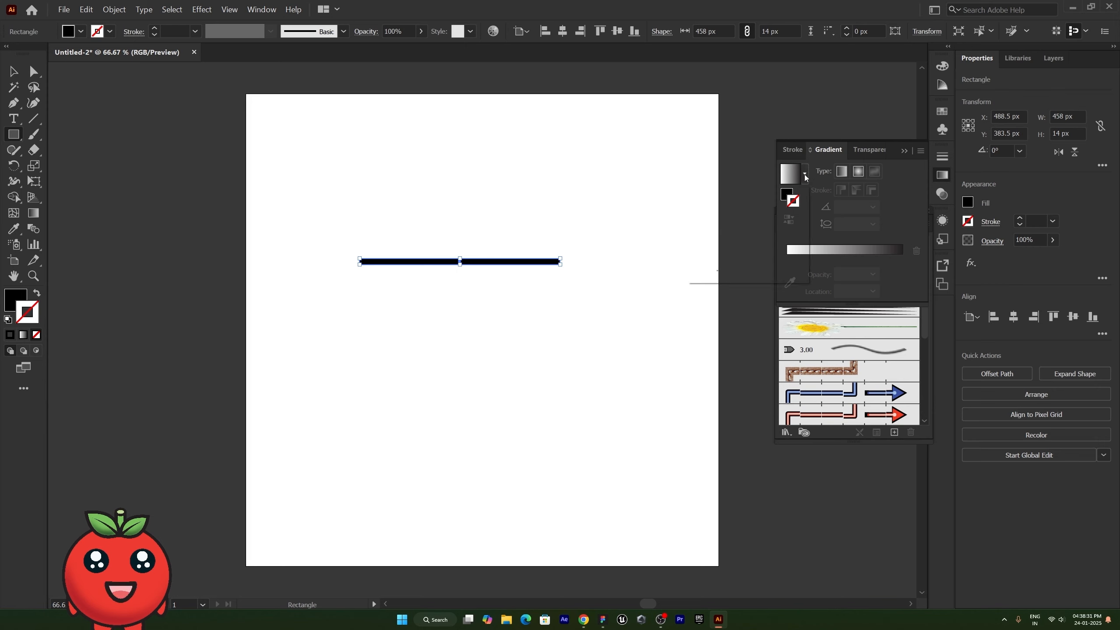
pyautogui.click(731, 195)
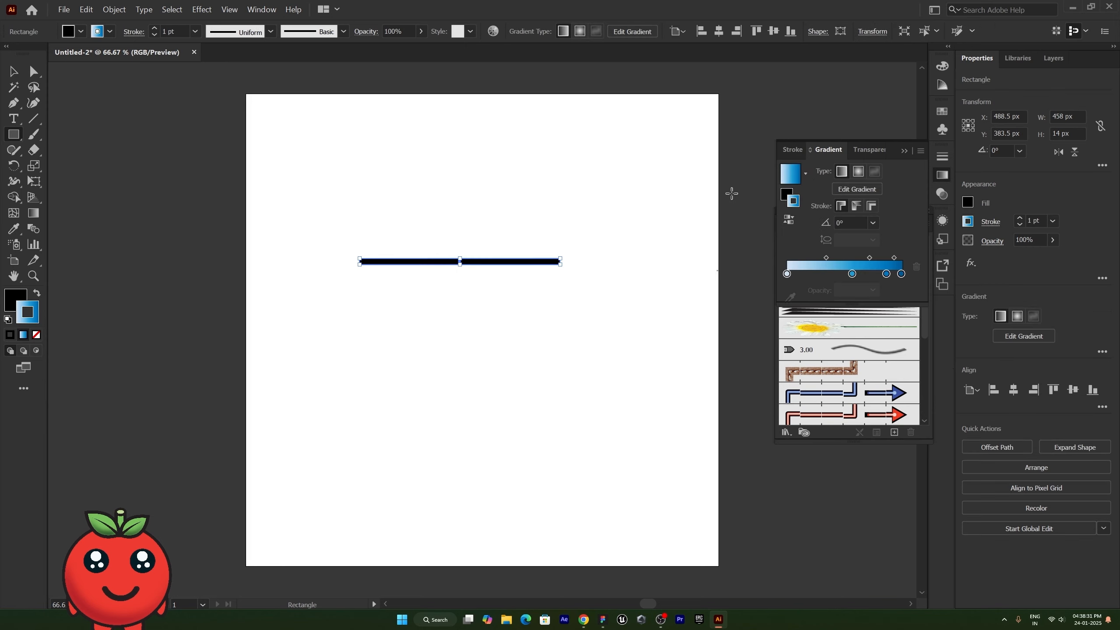
pyautogui.click(36, 294)
pyautogui.click(37, 335)
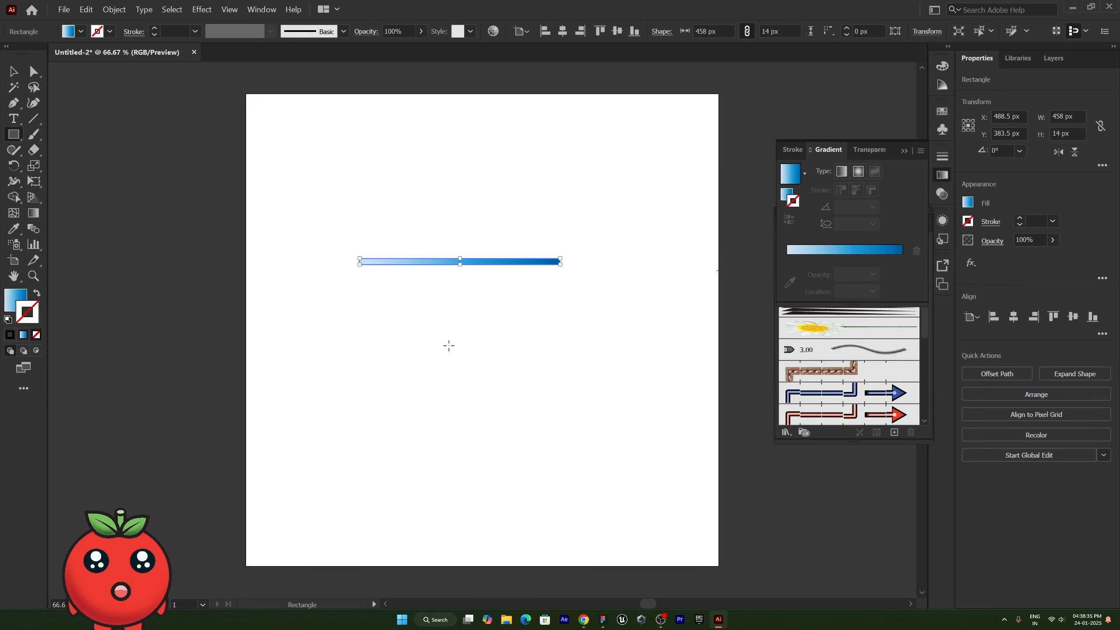
# Recolor the first stop of the thin bar's gradient to magenta-purple CC00F4.
pyautogui.press('v')
pyautogui.click(456, 332)
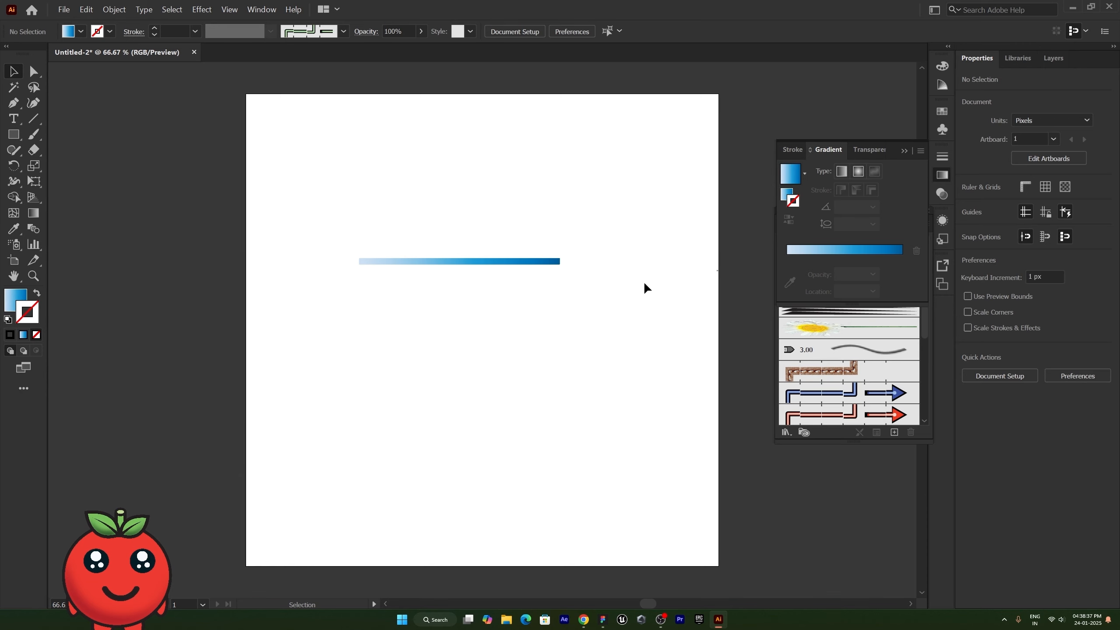
pyautogui.click(365, 262)
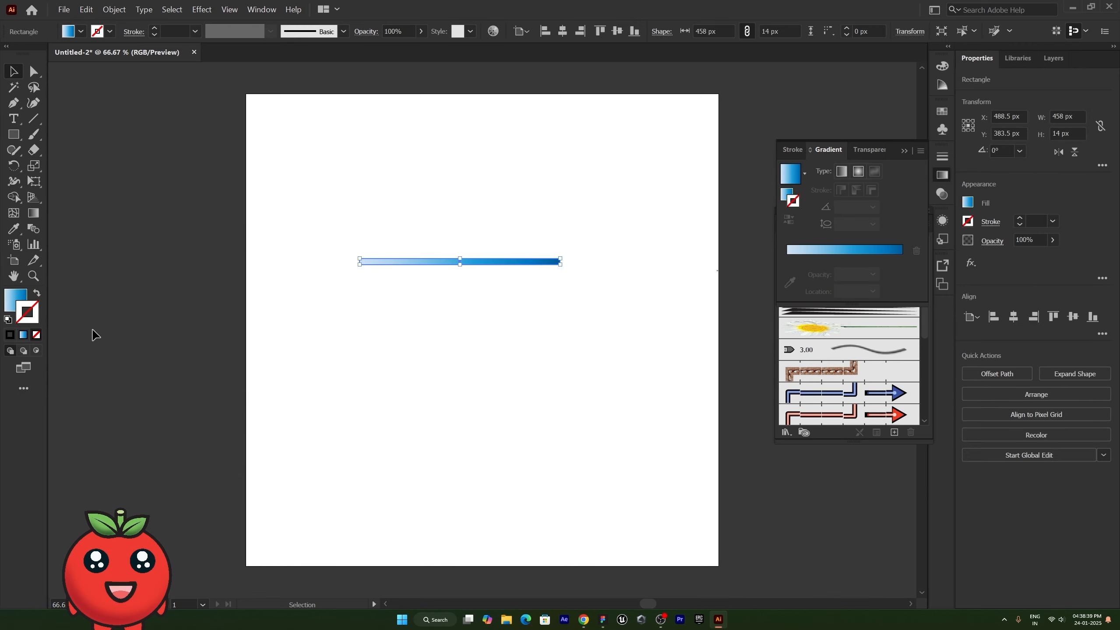
pyautogui.click(786, 198)
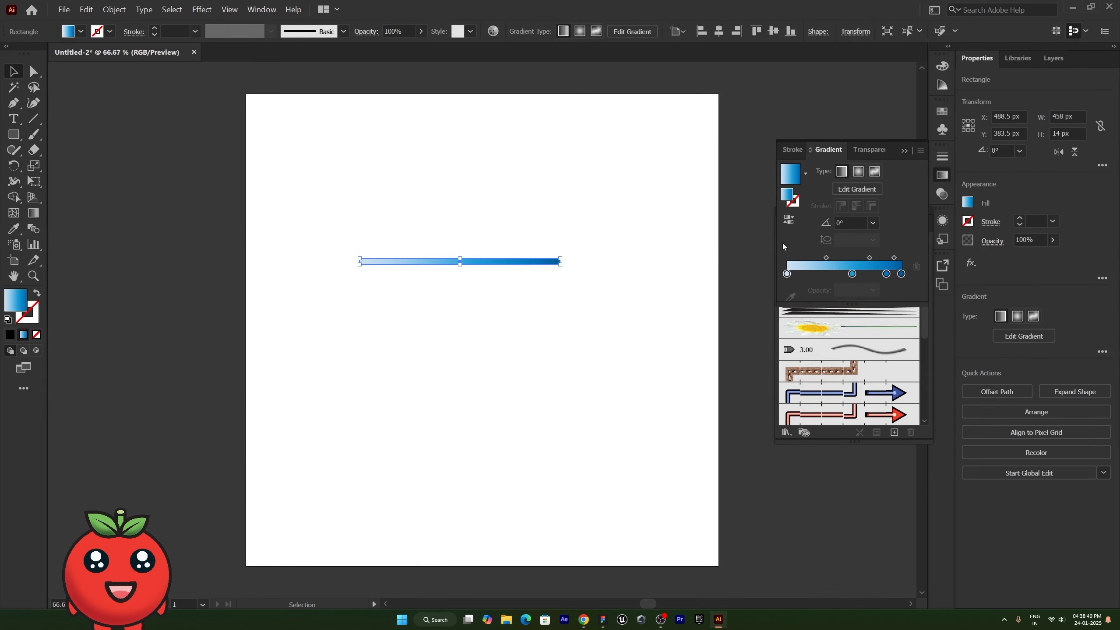
pyautogui.doubleClick(787, 274)
pyautogui.moveTo(810, 345); pyautogui.dragTo(793, 346)
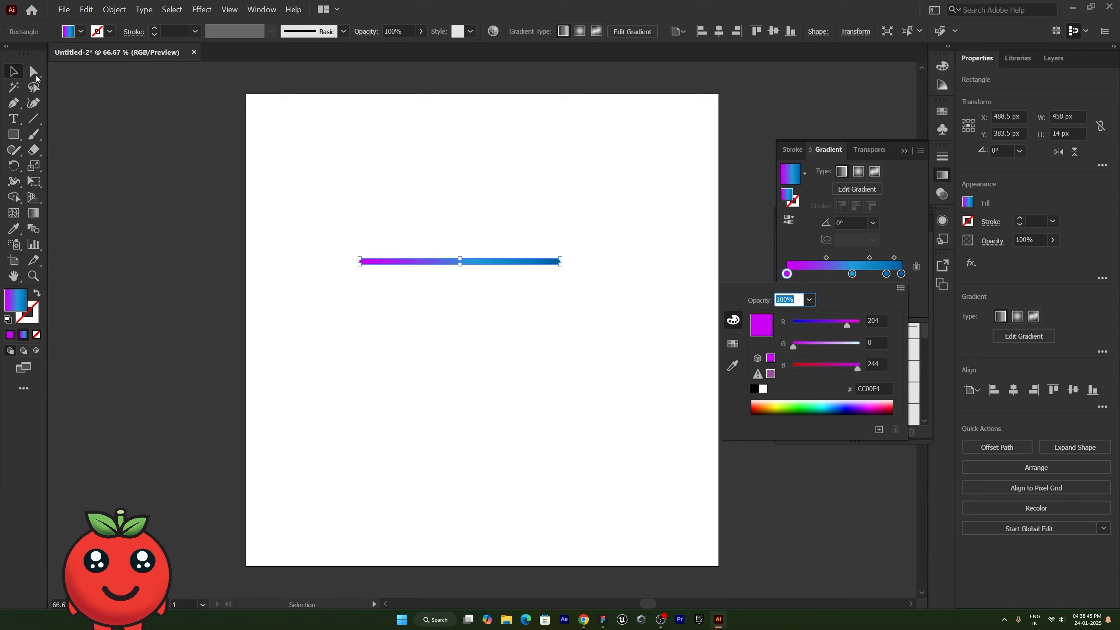
pyautogui.click(510, 217)
pyautogui.click(431, 288)
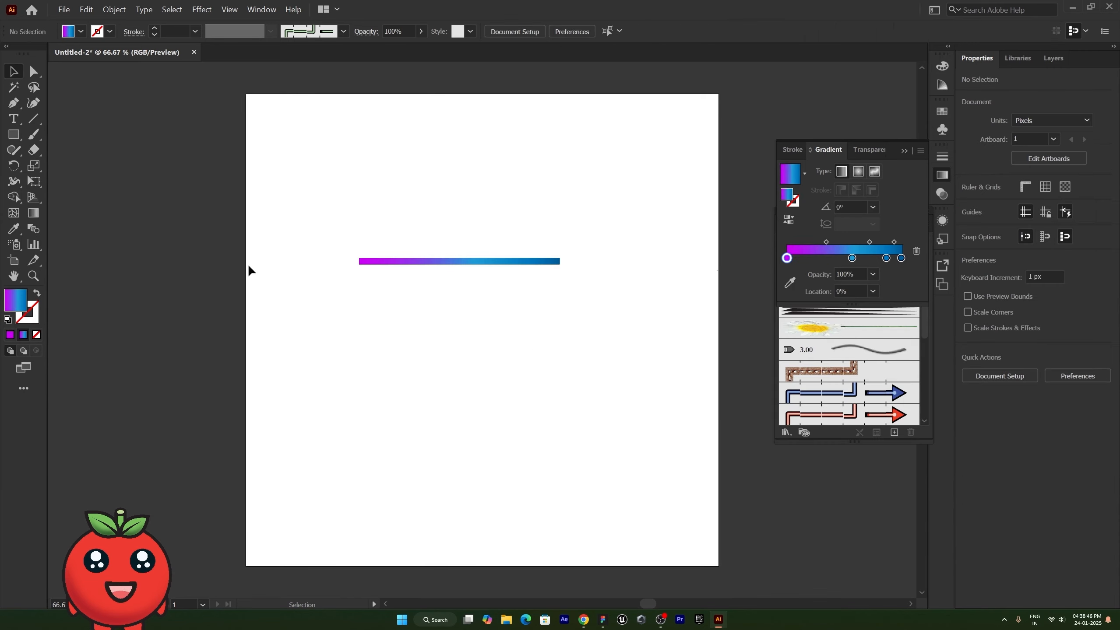
# Draw a circle about 84 px in diameter centered on the magenta end of the bar.
pyautogui.moveTo(19, 141); pyautogui.dragTo(50, 168)
pyautogui.moveTo(364, 264)
pyautogui.mouseDown()
pyautogui.moveTo(378, 282)
pyautogui.moveTo(368, 264)
pyautogui.moveTo(352, 266)
pyautogui.mouseUp()
pyautogui.press('v')
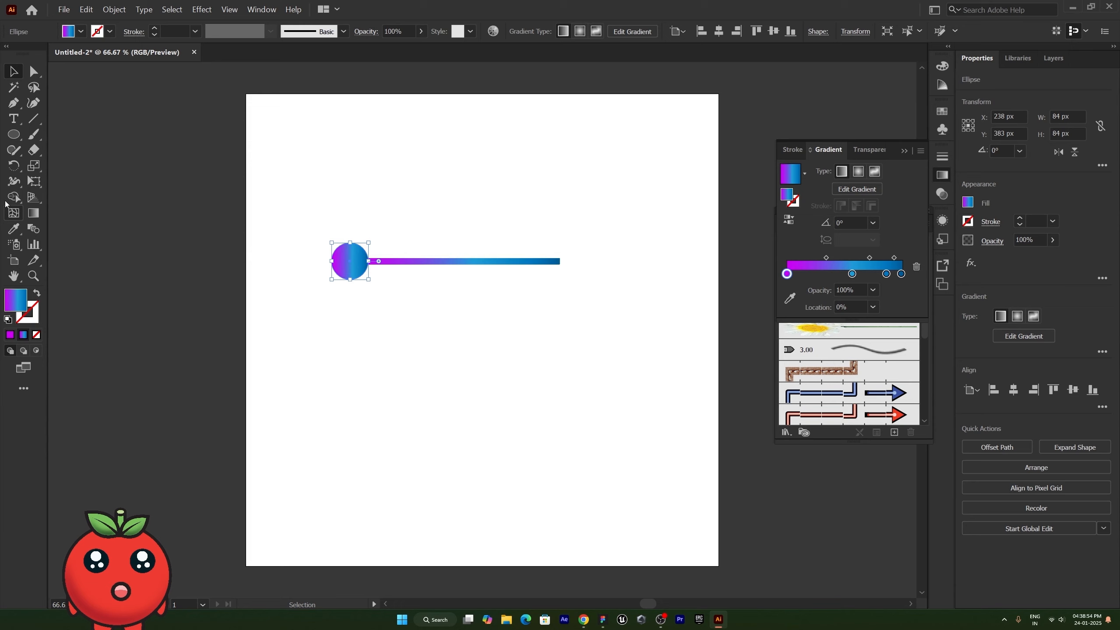
# Draw an eight-pointed star about 140 px across on the blue end of the bar.
pyautogui.click(13, 134)
pyautogui.click(68, 199)
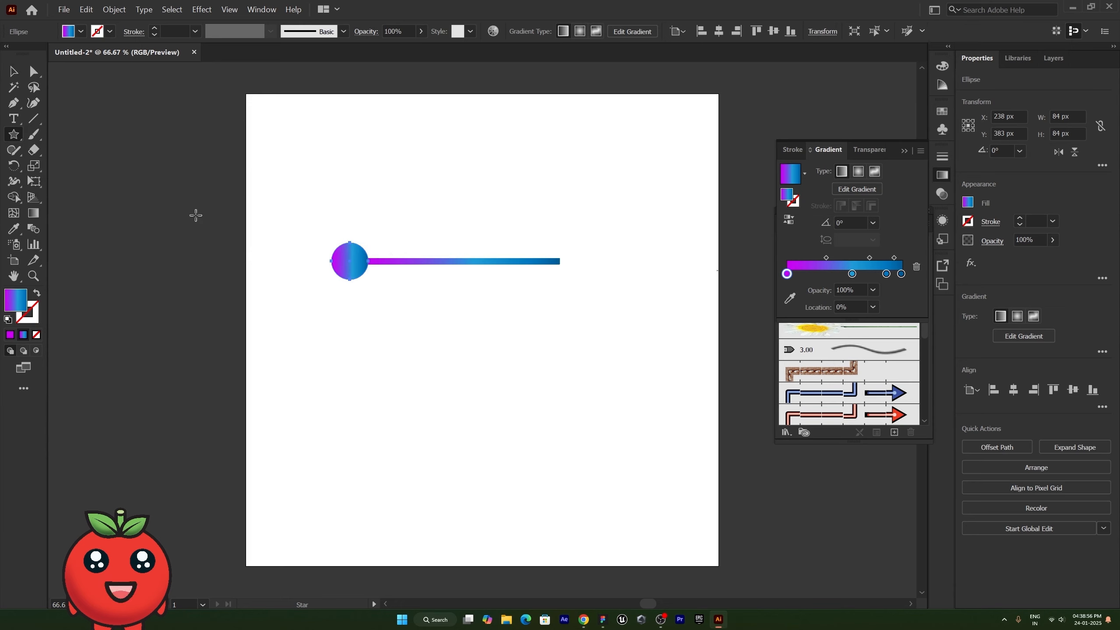
pyautogui.moveTo(563, 258); pyautogui.dragTo(582, 277)
pyautogui.hotkey('ctrl', 'z')
pyautogui.press('Down')
pyautogui.press('Down')
pyautogui.press('Up')
pyautogui.press('Up')
pyautogui.press('Up')
pyautogui.press('Up')
pyautogui.press('Up')
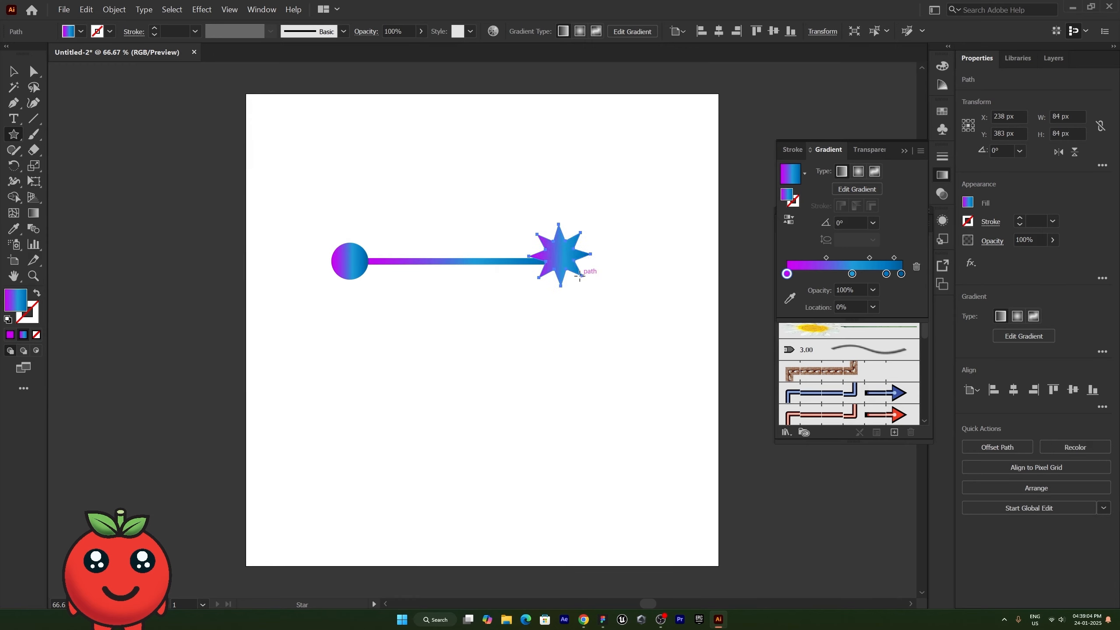
# Round all the corners of the star and center it vertically on the end of the bar.
pyautogui.press('v')
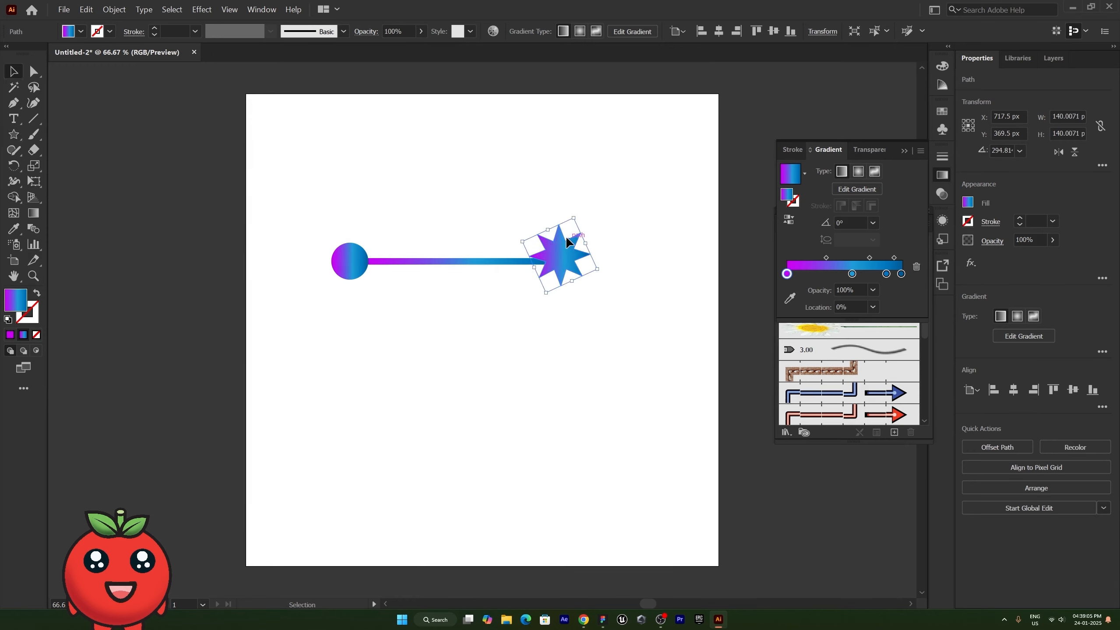
pyautogui.click(35, 72)
pyautogui.moveTo(569, 233); pyautogui.dragTo(599, 202)
pyautogui.click(620, 282)
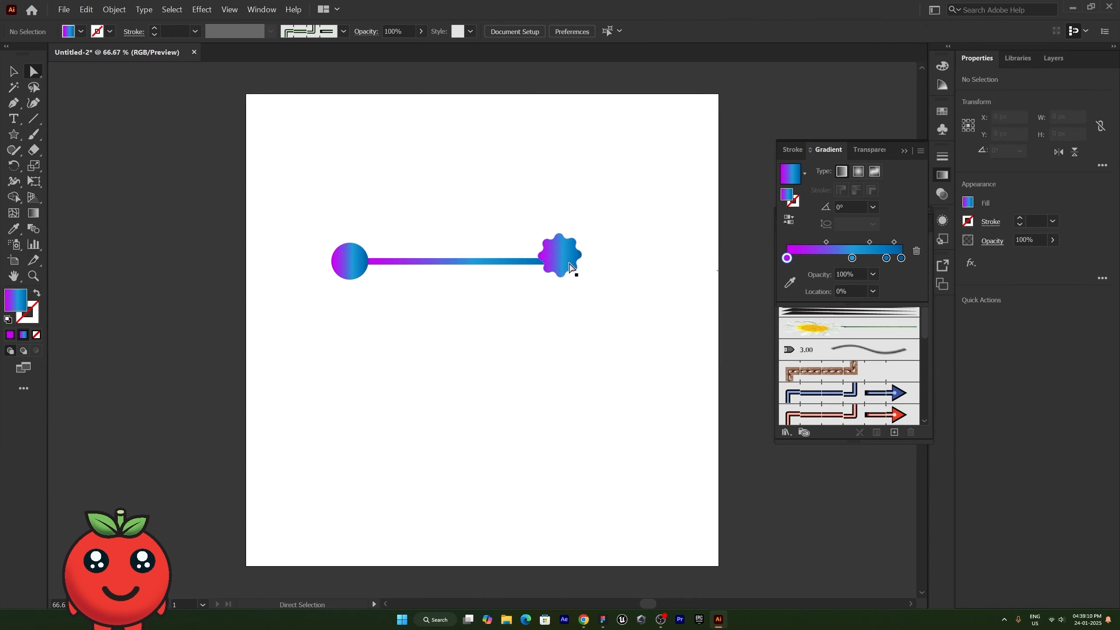
pyautogui.press('v')
pyautogui.moveTo(564, 248); pyautogui.dragTo(567, 255)
# Group the circle, the bar and the rounded star.
pyautogui.moveTo(618, 312); pyautogui.dragTo(302, 201)
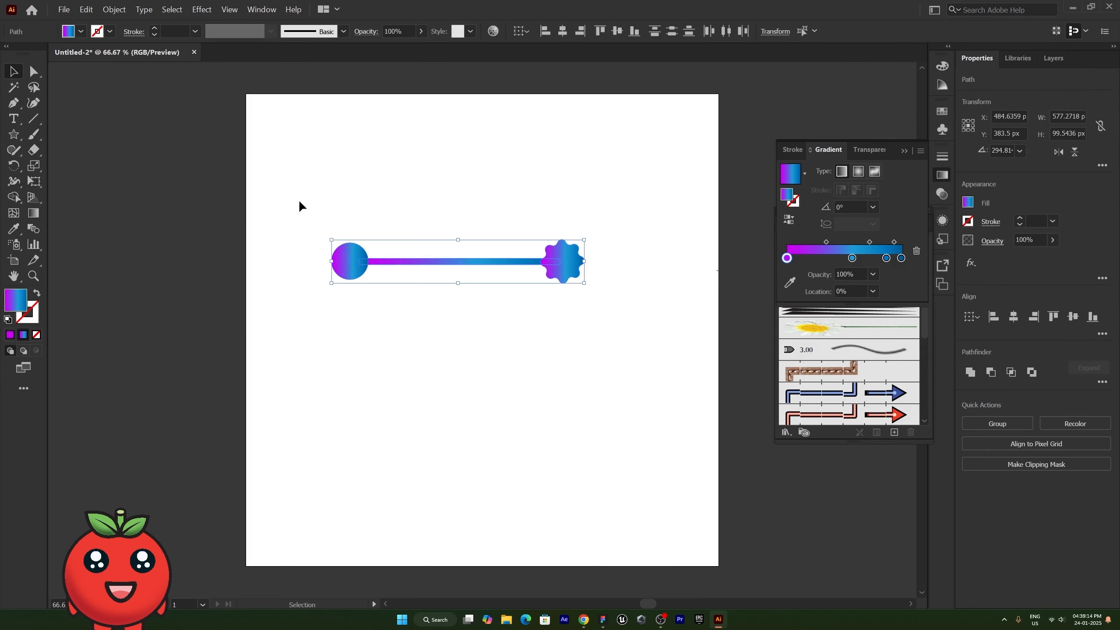
pyautogui.press('a')
pyautogui.hotkey('ctrl', 'g')
pyautogui.press('v')
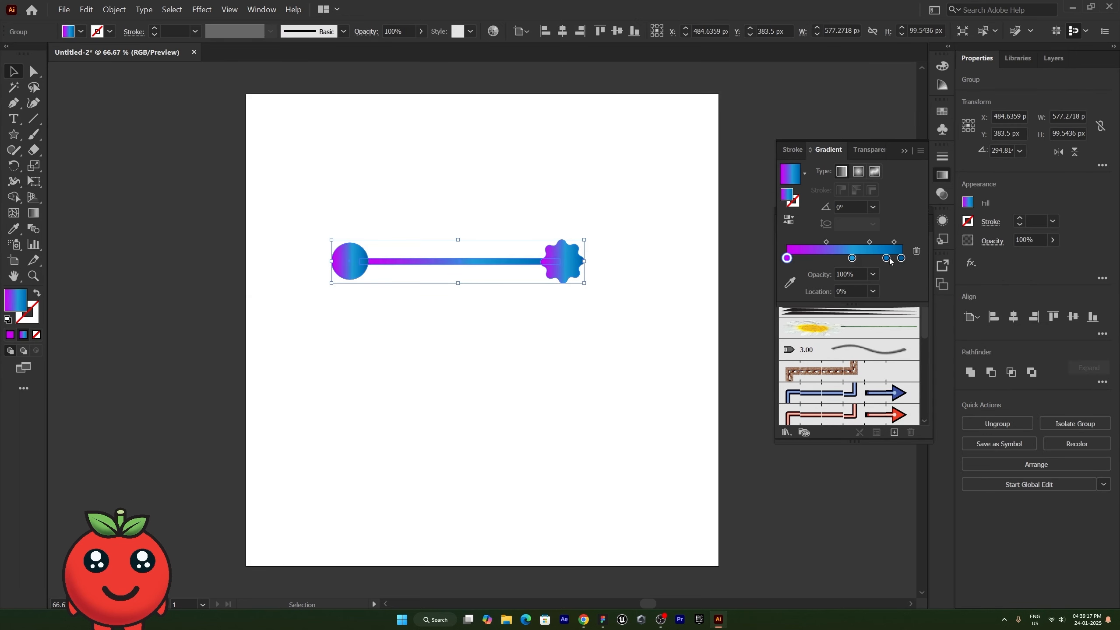
# Start a new brush from the grouped artwork, choosing Art Brush as its type.
pyautogui.click(904, 151)
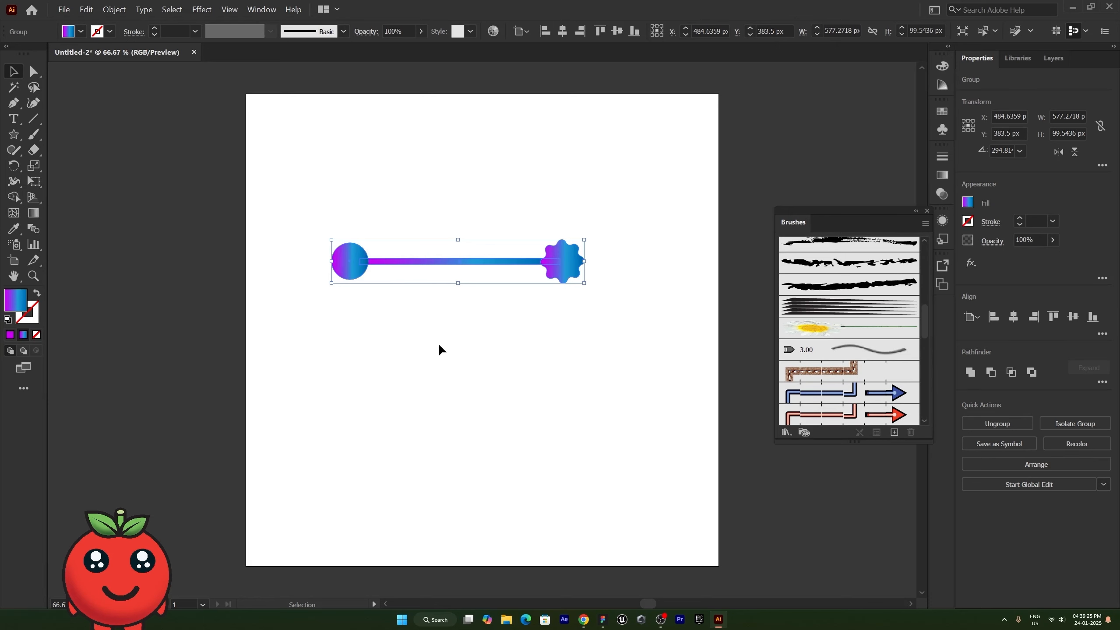
pyautogui.moveTo(457, 260)
pyautogui.mouseDown()
pyautogui.moveTo(571, 318)
pyautogui.moveTo(771, 330)
pyautogui.moveTo(829, 362)
pyautogui.mouseUp()
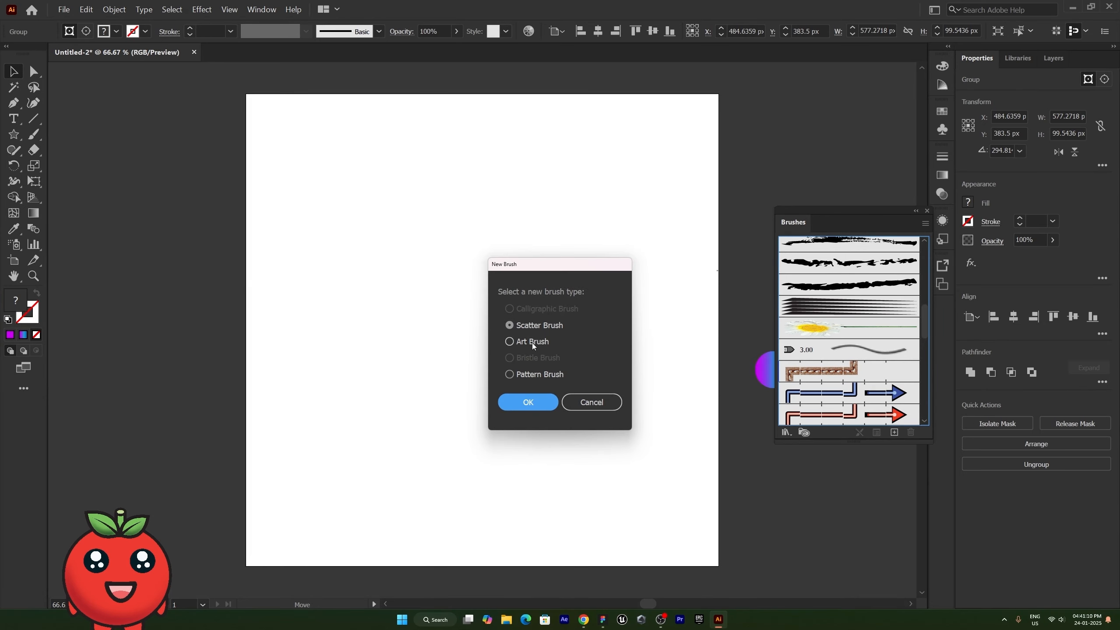
pyautogui.click(533, 342)
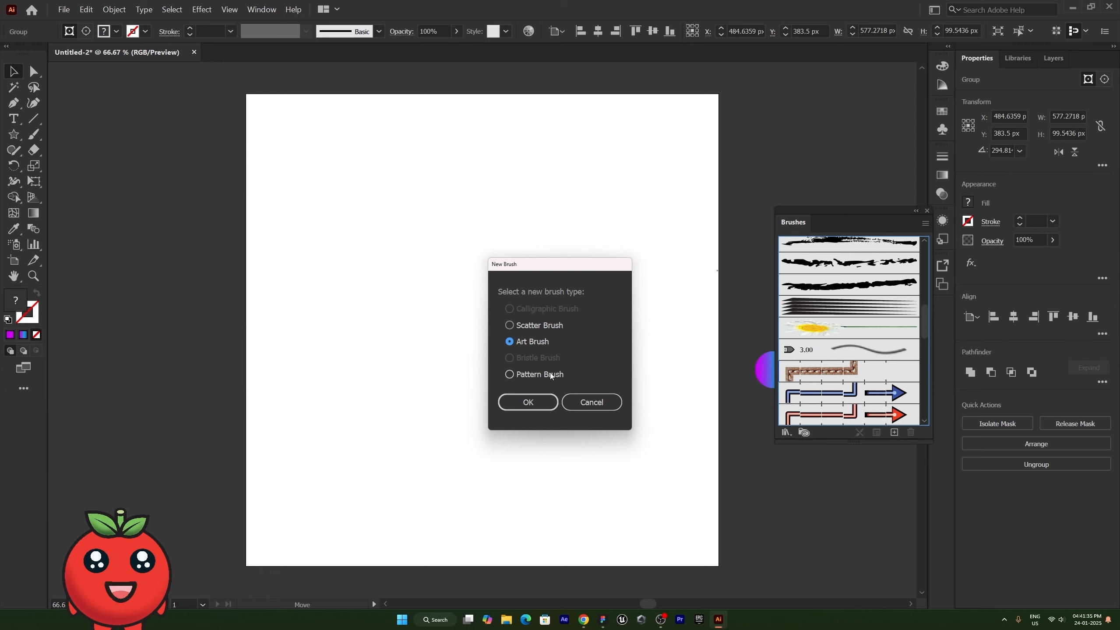
pyautogui.click(530, 403)
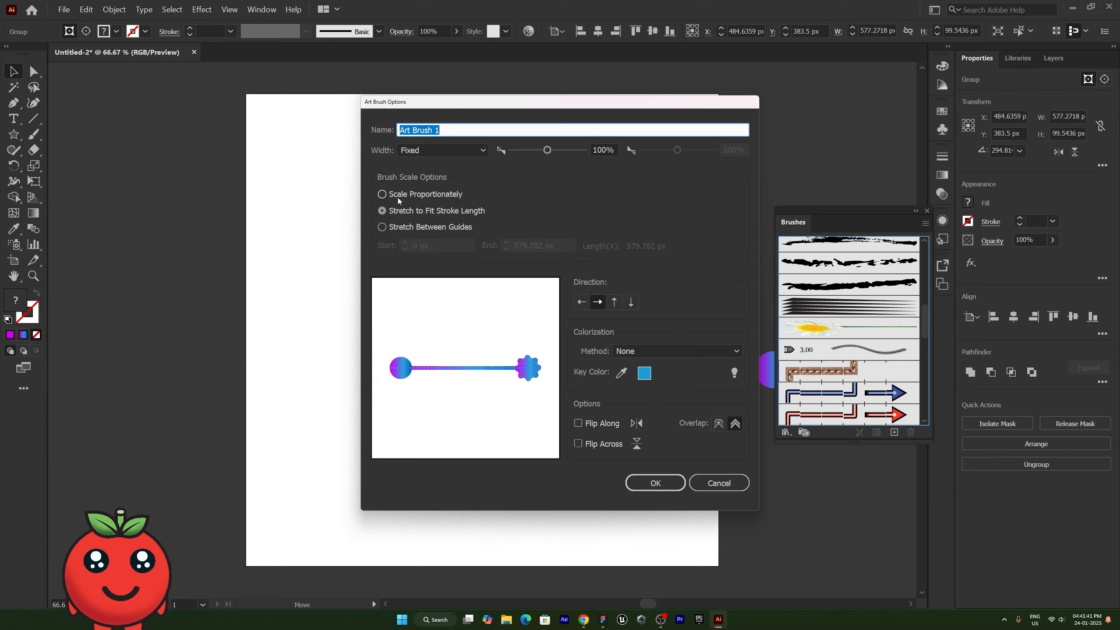
# Create the art brush with Stretch Between Guides, setting the guides to start at 85.2621 px and end at 479.4737 px.
pyautogui.click(398, 226)
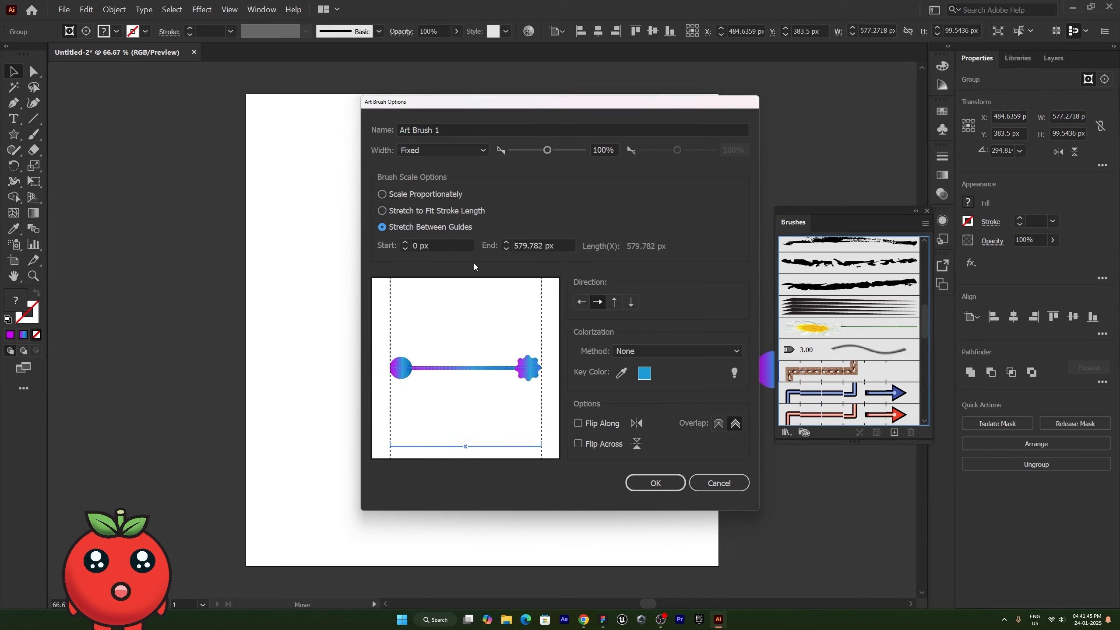
pyautogui.click(405, 250)
pyautogui.click(405, 242)
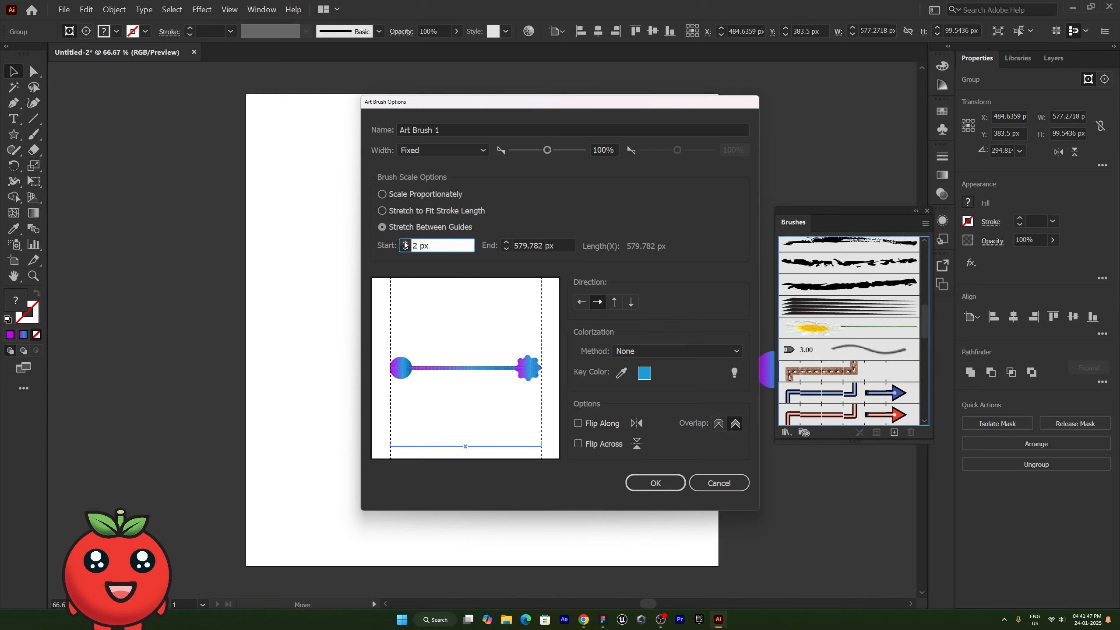
pyautogui.click(404, 243)
pyautogui.click(404, 243)
pyautogui.click(404, 242)
pyautogui.click(404, 243)
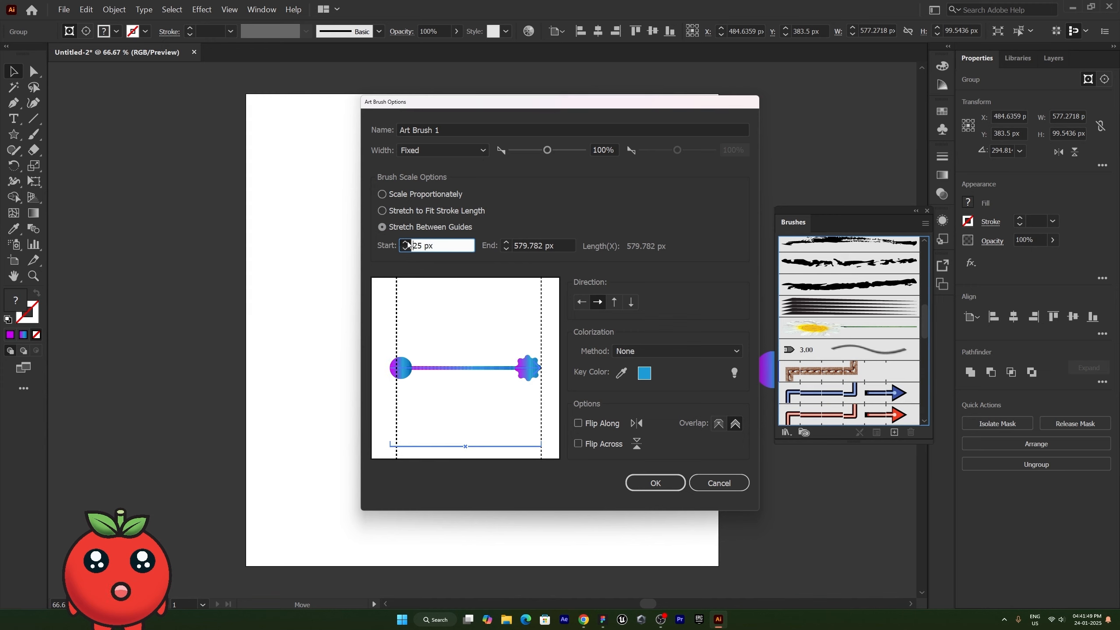
pyautogui.click(404, 243)
pyautogui.click(405, 242)
pyautogui.click(405, 243)
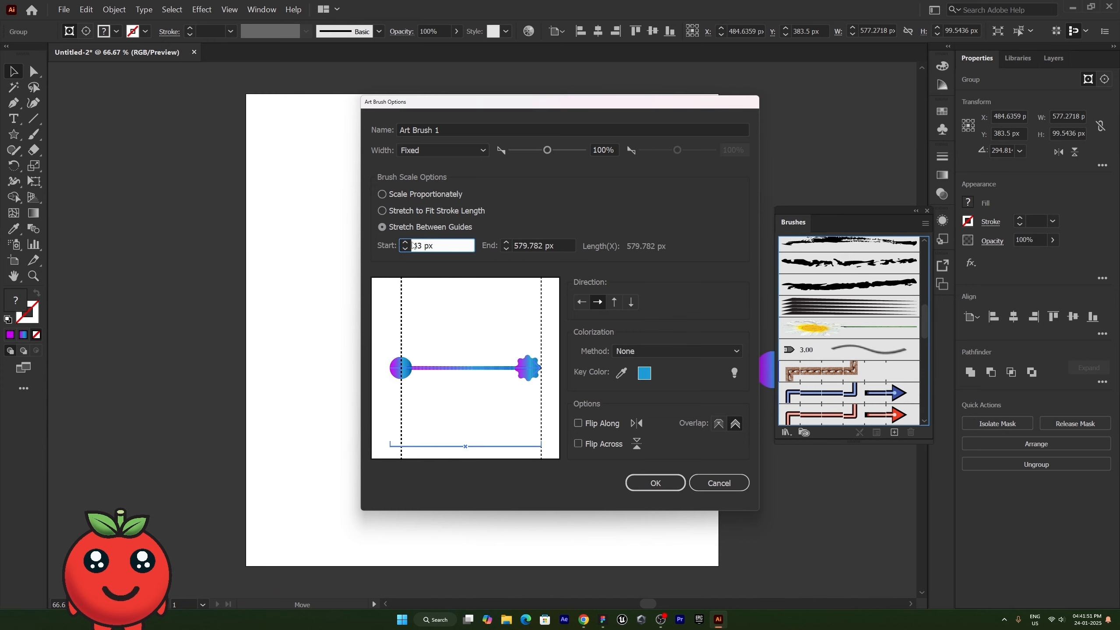
pyautogui.click(406, 243)
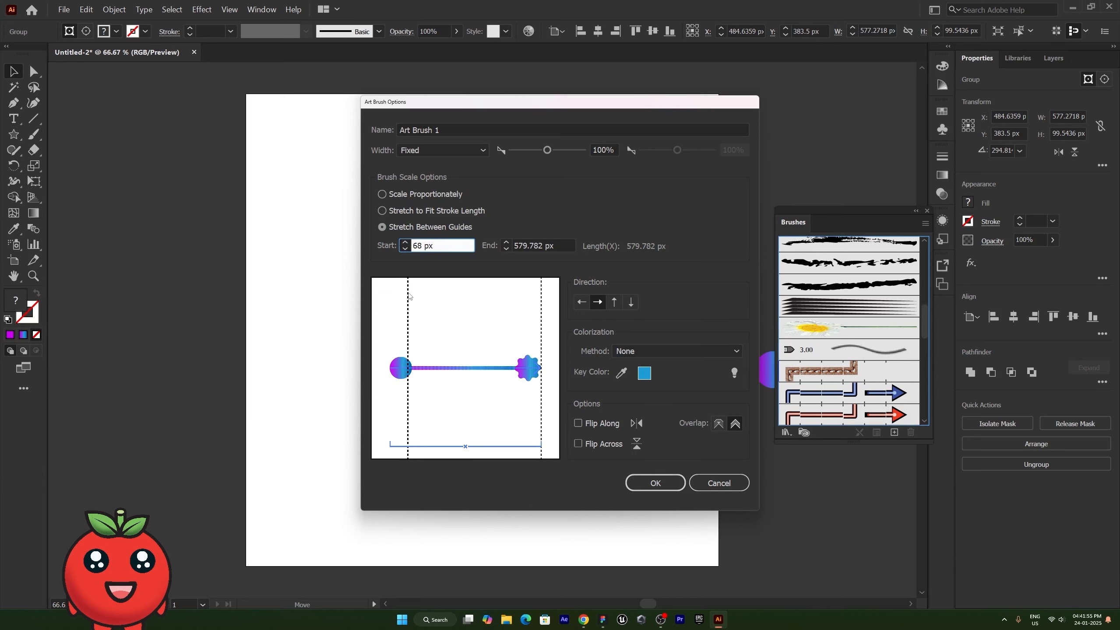
pyautogui.moveTo(410, 296)
pyautogui.mouseDown()
pyautogui.moveTo(425, 310)
pyautogui.moveTo(413, 315)
pyautogui.mouseUp()
pyautogui.moveTo(541, 336); pyautogui.dragTo(515, 338)
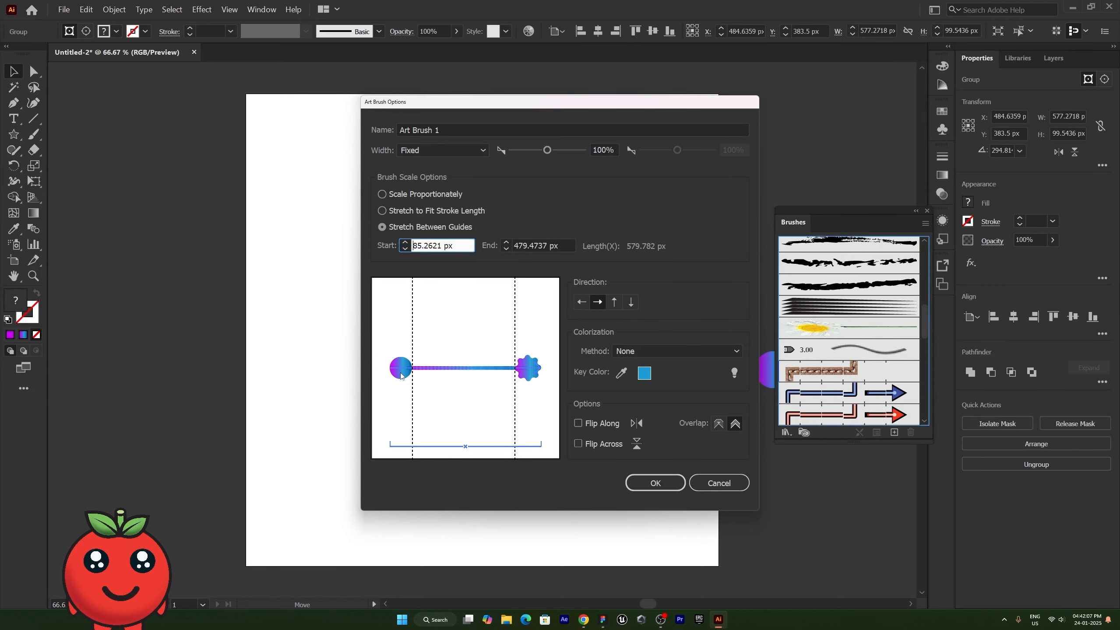
pyautogui.click(646, 484)
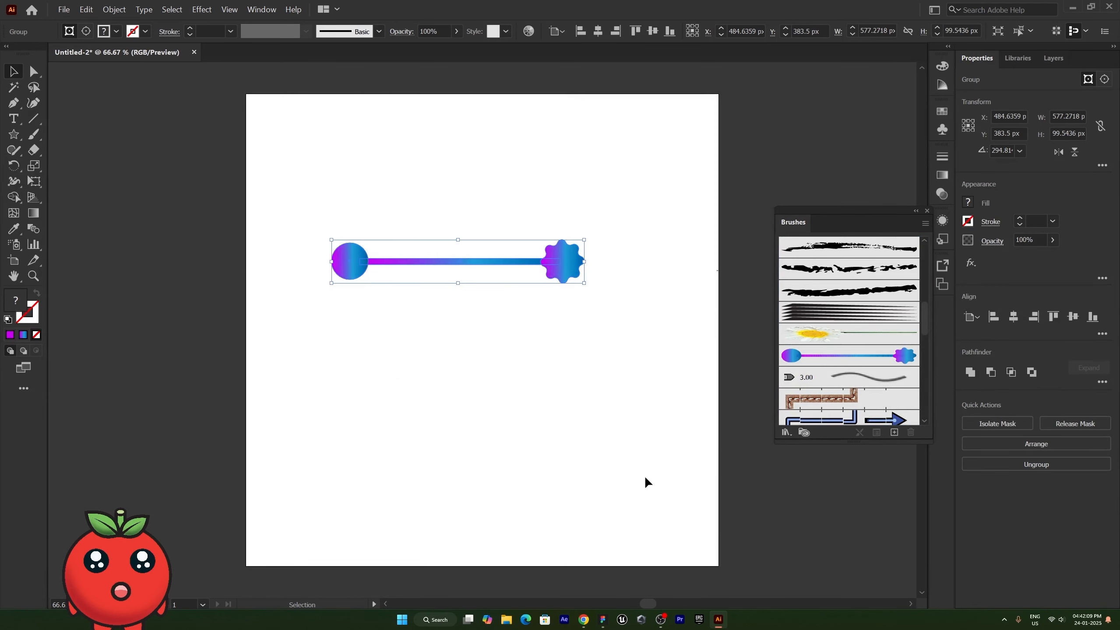
# Paint a long winding Paintbrush stroke with the new art brush from the artboard's lower-left to its upper-left corner.
pyautogui.click(34, 133)
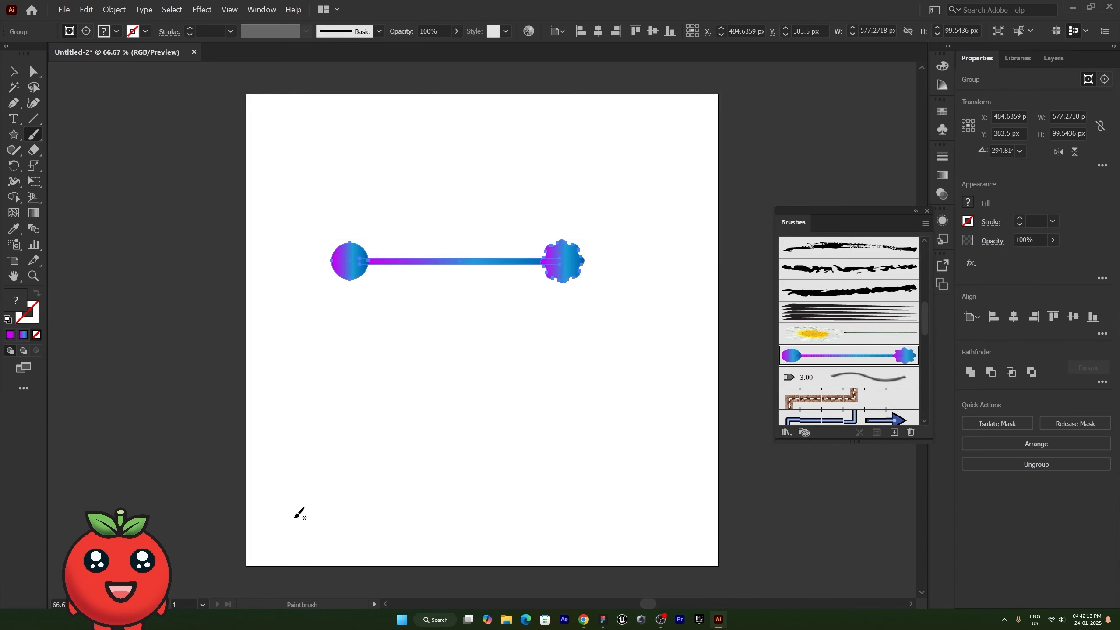
pyautogui.moveTo(286, 539)
pyautogui.mouseDown()
pyautogui.moveTo(284, 500)
pyautogui.moveTo(336, 490)
pyautogui.moveTo(359, 418)
pyautogui.moveTo(436, 384)
pyautogui.moveTo(402, 323)
pyautogui.moveTo(574, 324)
pyautogui.moveTo(674, 283)
pyautogui.moveTo(617, 194)
pyautogui.moveTo(439, 196)
pyautogui.moveTo(340, 165)
pyautogui.moveTo(300, 134)
pyautogui.mouseUp()
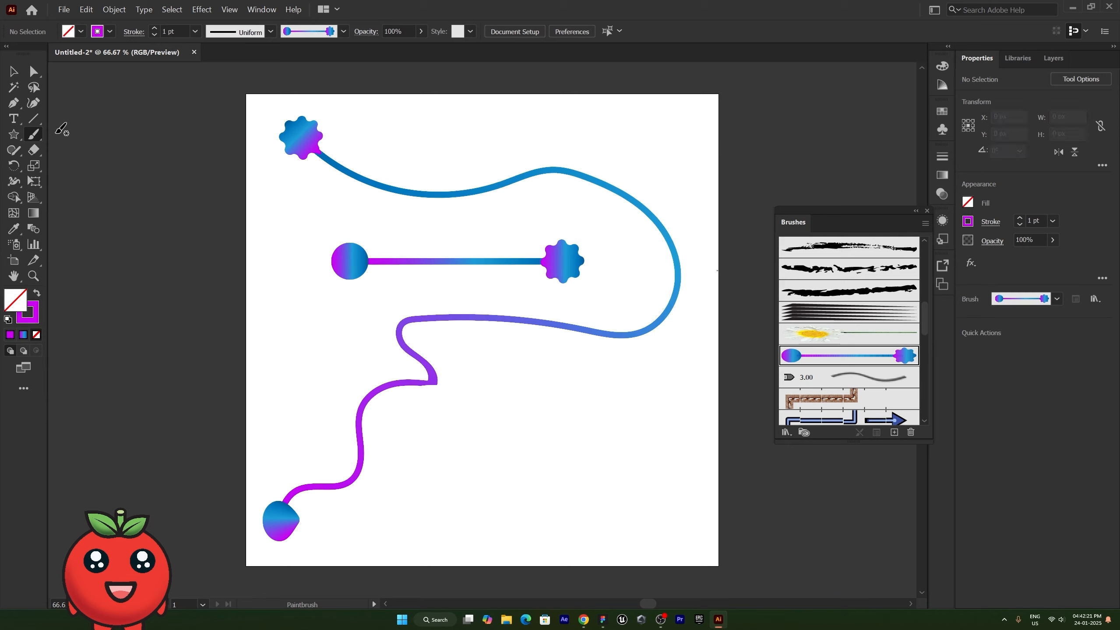
# Set the art brush's stretch guides to start at 90.2775 px and end at 466.9352 px, and apply the change to existing strokes.
pyautogui.doubleClick(849, 360)
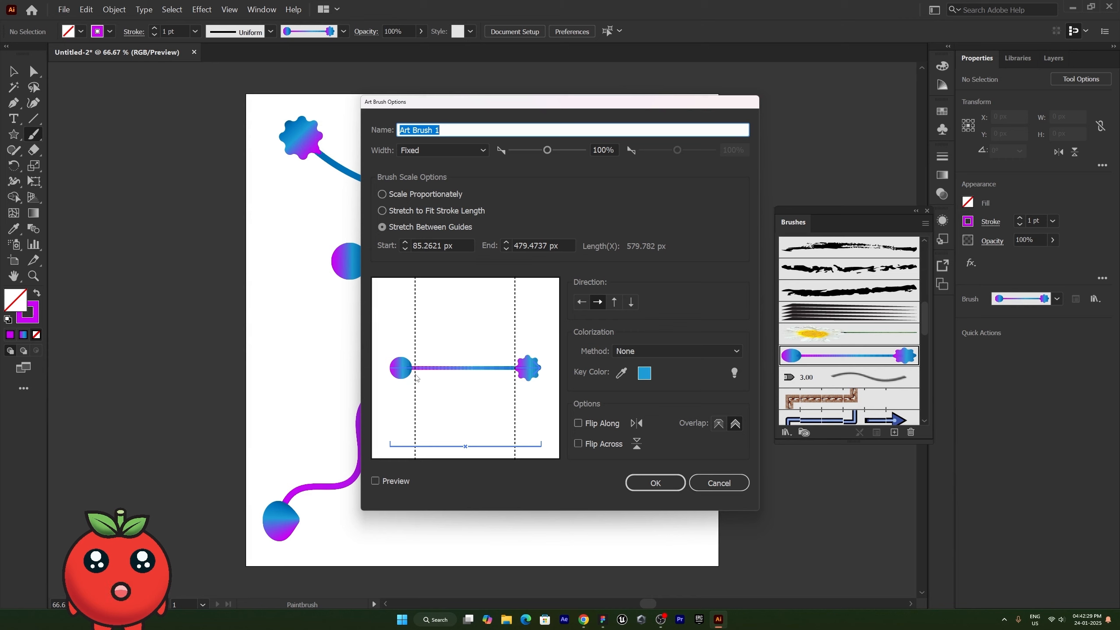
pyautogui.moveTo(413, 378); pyautogui.dragTo(415, 378)
pyautogui.moveTo(515, 387); pyautogui.dragTo(511, 387)
pyautogui.click(640, 477)
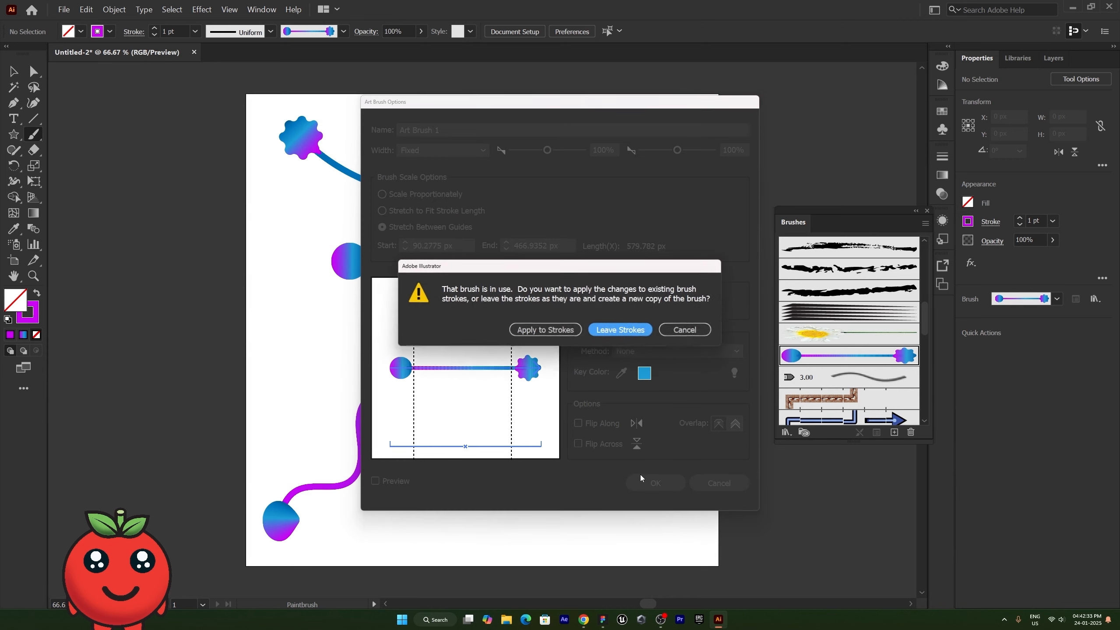
pyautogui.click(534, 328)
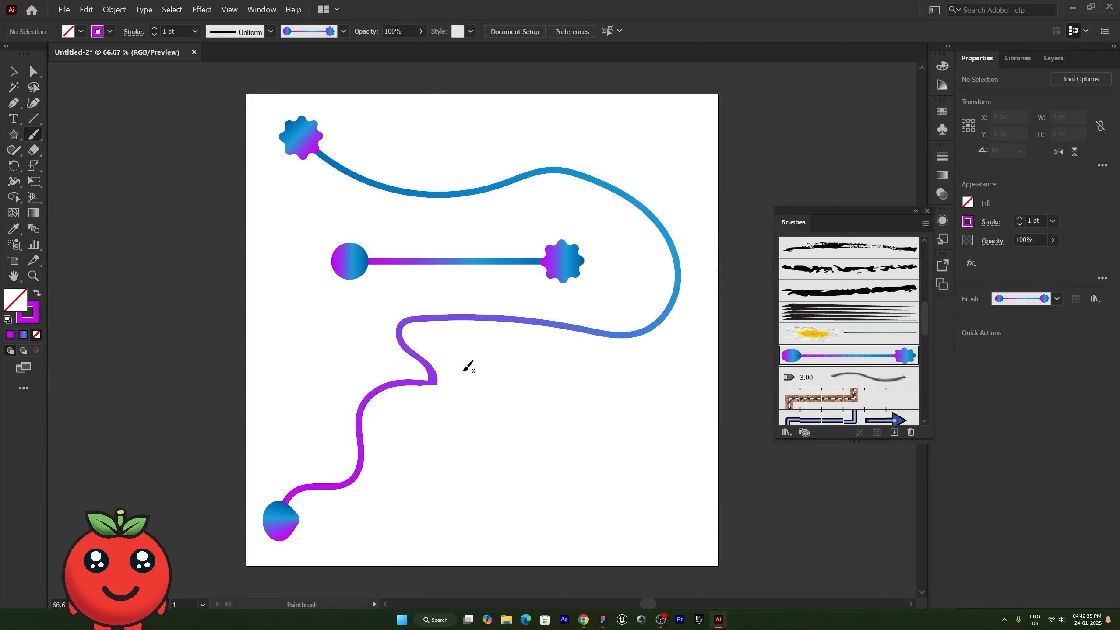
# Paint a second curvy stroke up to the artboard's upper-right area, and move the art brush's start guide farther inward.
pyautogui.moveTo(432, 512)
pyautogui.mouseDown()
pyautogui.moveTo(483, 488)
pyautogui.moveTo(630, 369)
pyautogui.moveTo(653, 175)
pyautogui.moveTo(573, 142)
pyautogui.mouseUp()
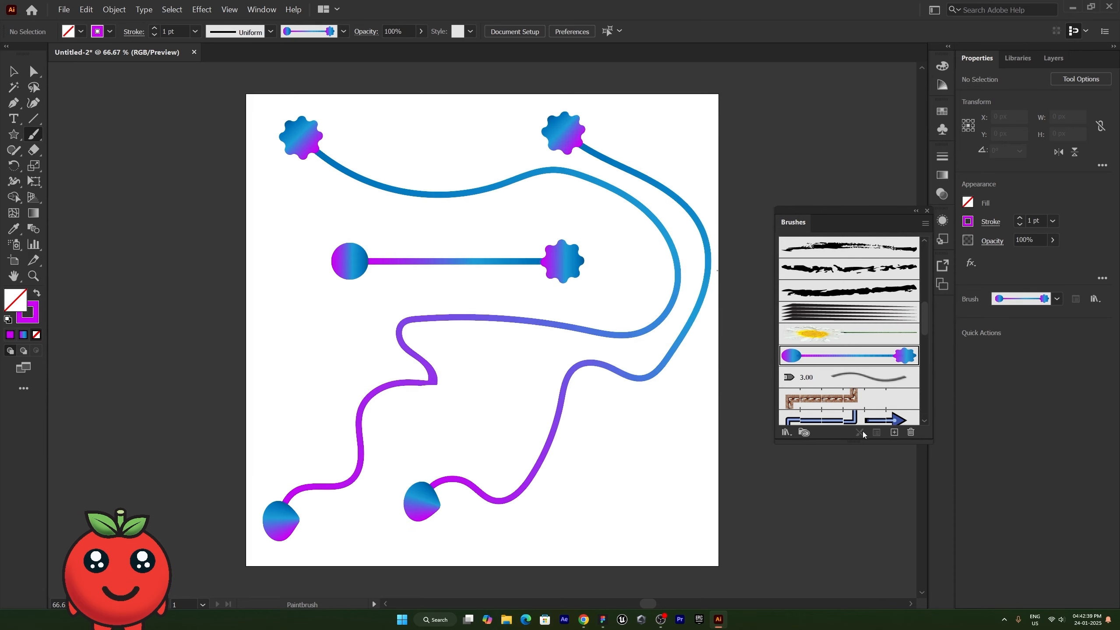
pyautogui.doubleClick(796, 361)
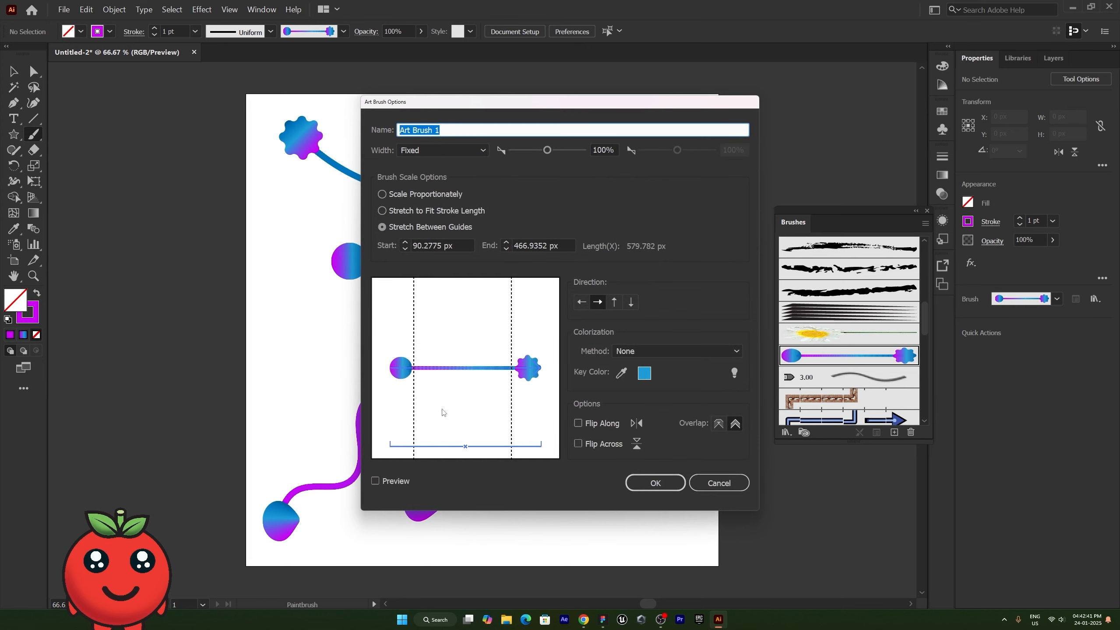
pyautogui.moveTo(415, 386); pyautogui.dragTo(423, 387)
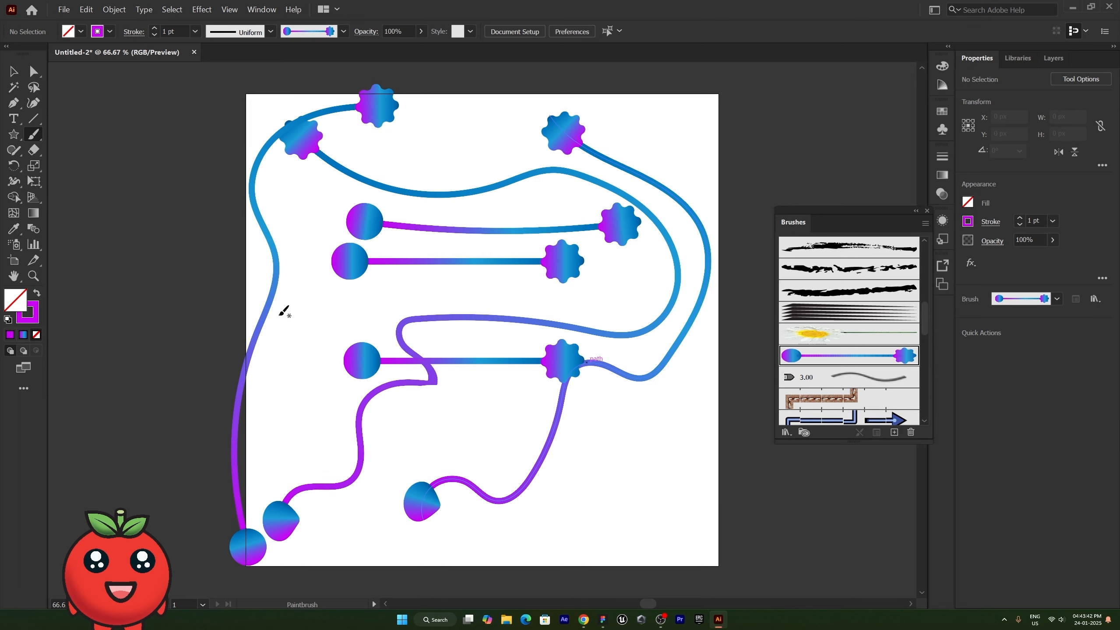
pyautogui.hotkey('ctrl', 'a')
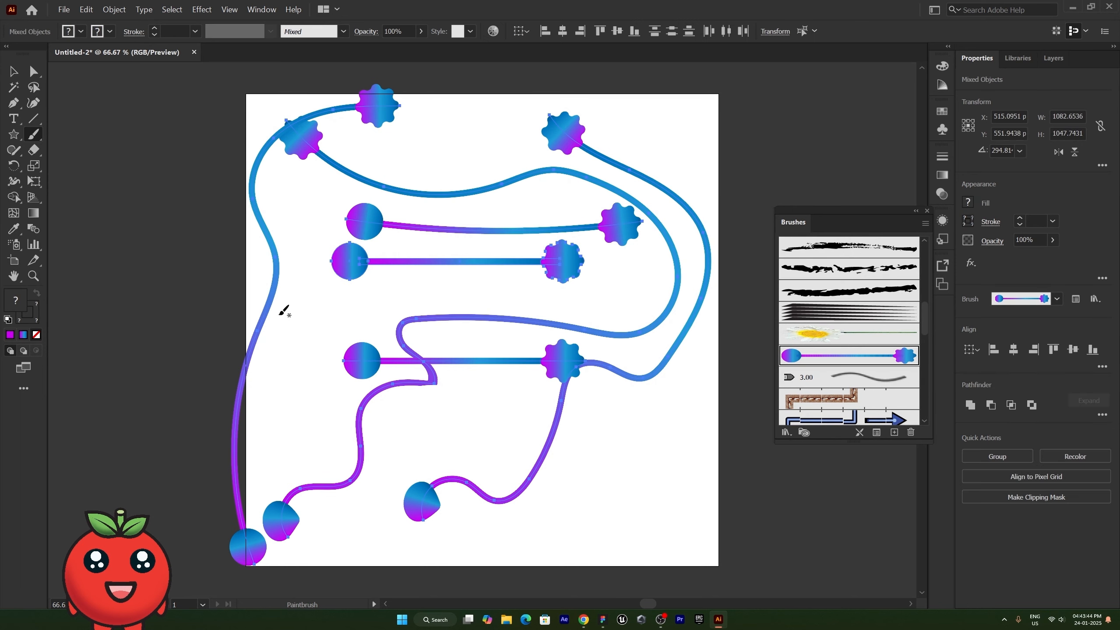
pyautogui.press('ctrl')
pyautogui.click(619, 428)
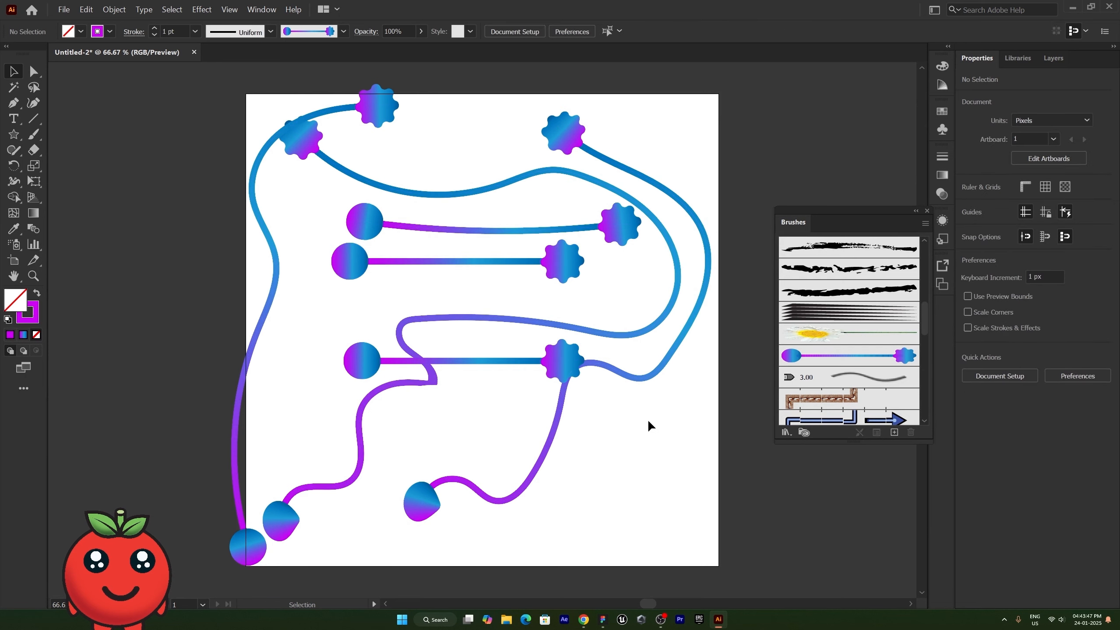
# Copy the scalloped gradient badge from the middle horizontal line, delete all artwork, and paste the badge onto the empty artboard.
pyautogui.click(622, 233)
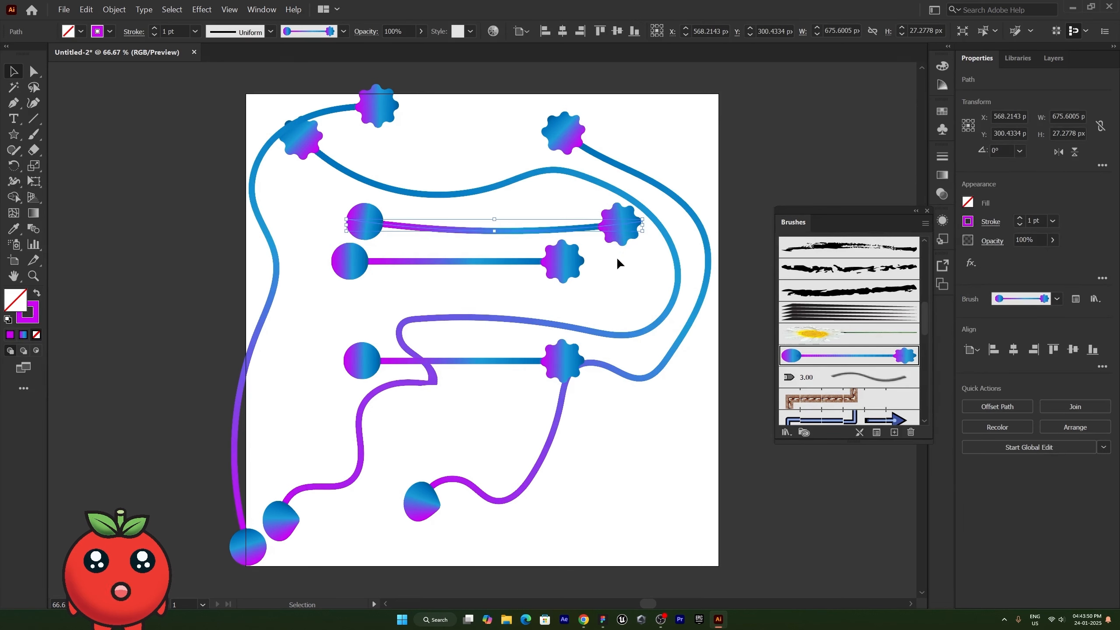
pyautogui.doubleClick(567, 259)
pyautogui.click(567, 259)
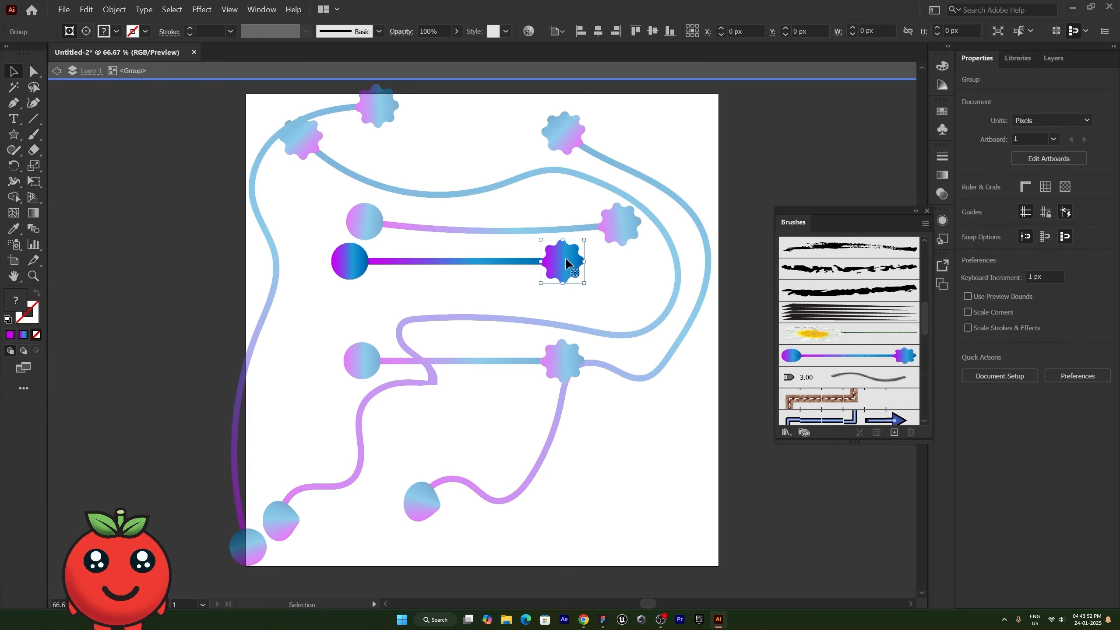
pyautogui.hotkey('ctrl', 'c')
pyautogui.press('Escape')
pyautogui.hotkey('ctrl', 'a')
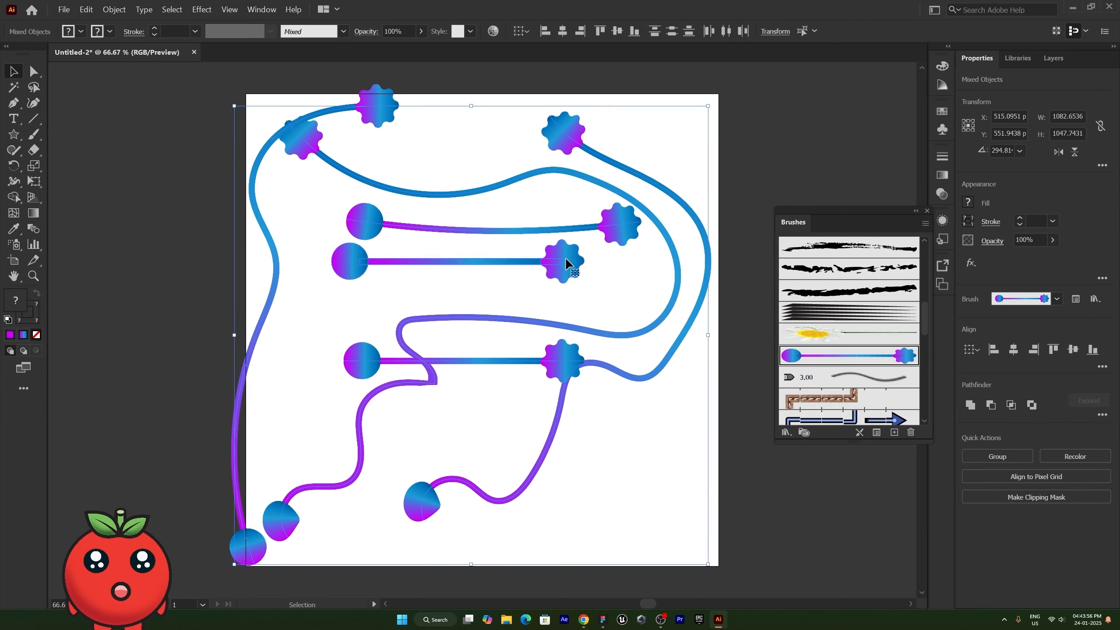
pyautogui.press('Delete')
pyautogui.hotkey('ctrl', 'v')
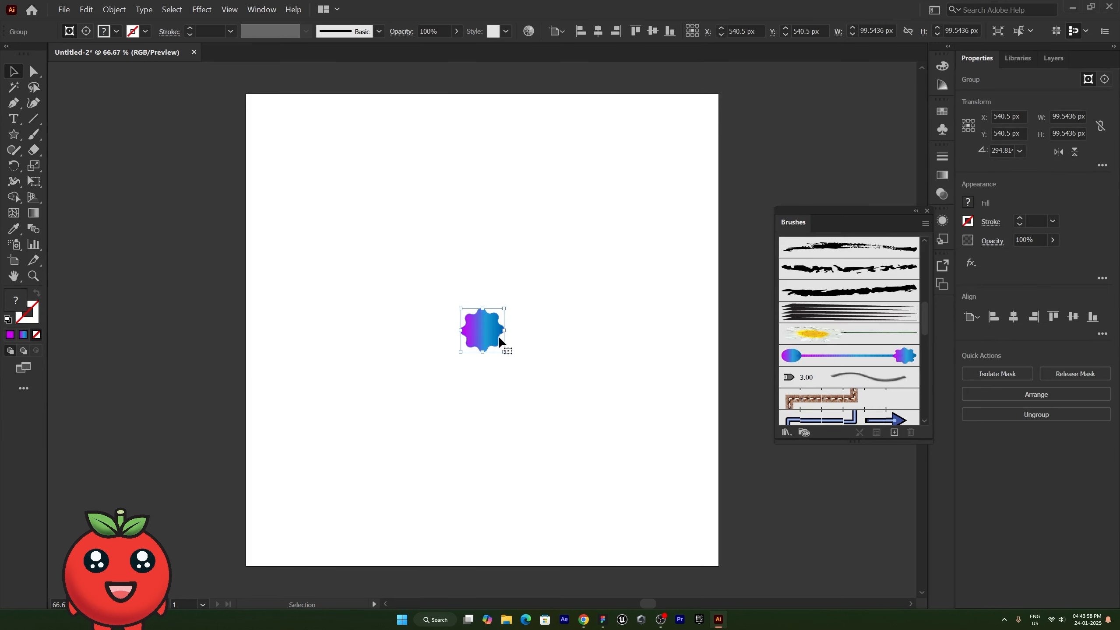
# Create a scatter brush from the scalloped badge with its Size option set to Random.
pyautogui.click(536, 334)
pyautogui.moveTo(489, 338)
pyautogui.mouseDown()
pyautogui.moveTo(553, 356)
pyautogui.moveTo(831, 361)
pyautogui.mouseUp()
pyautogui.click(531, 409)
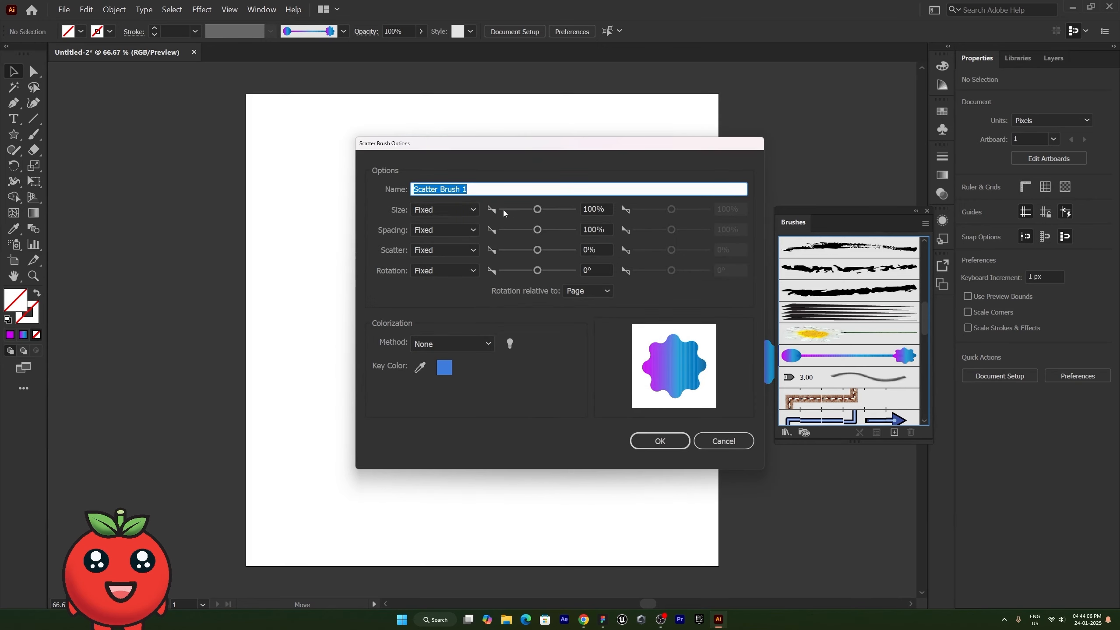
pyautogui.click(473, 211)
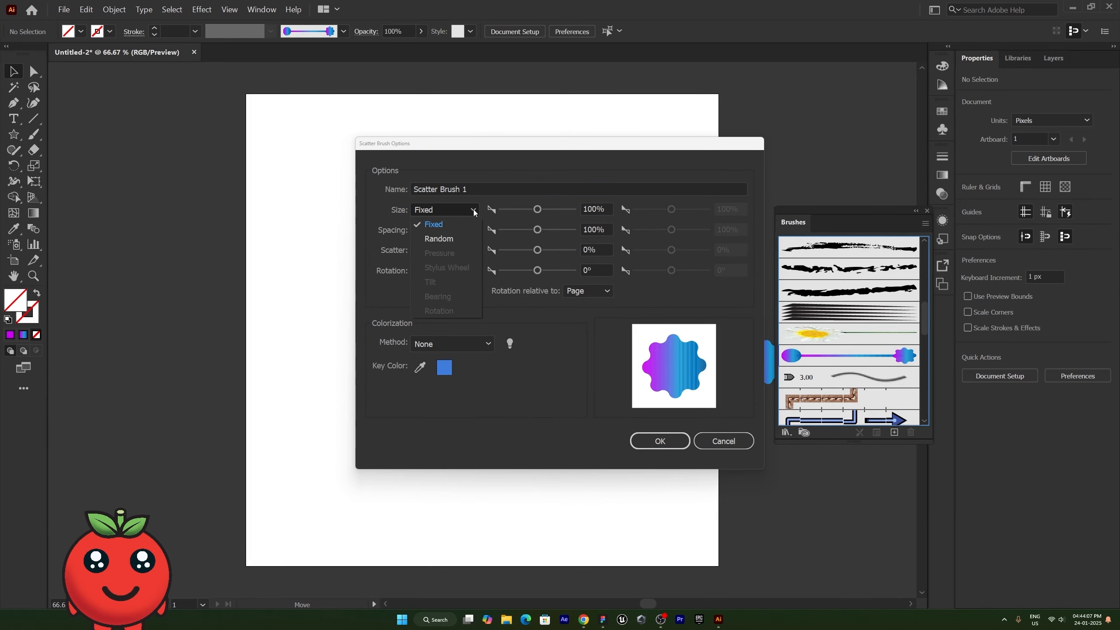
pyautogui.click(443, 241)
pyautogui.click(660, 440)
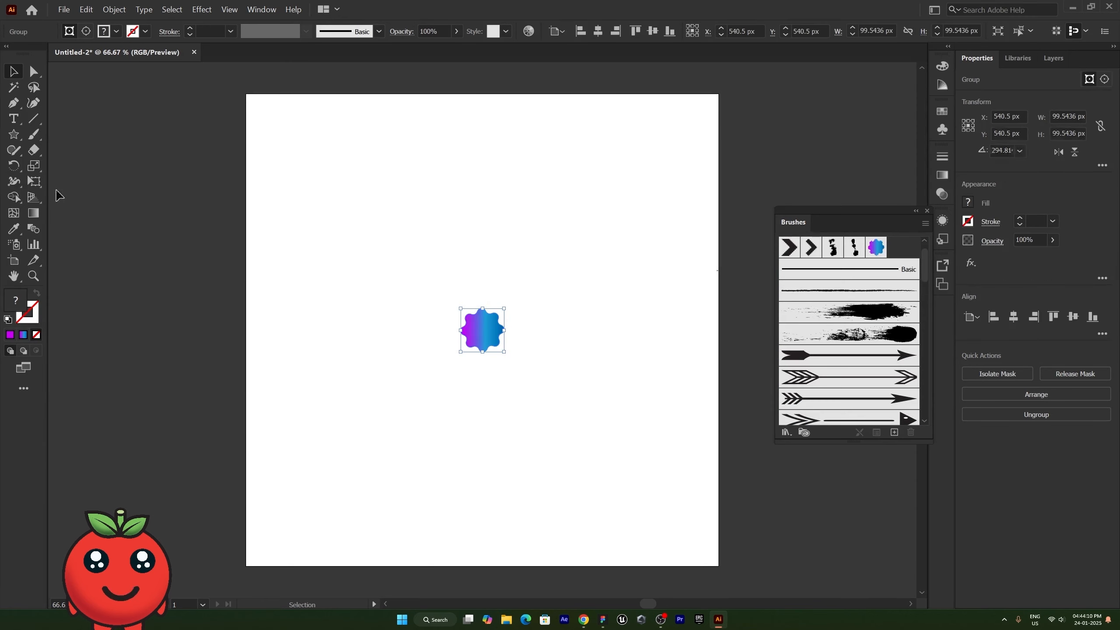
# Paint three separate wavy Paintbrush strokes across the artboard with the new scatter brush, one beneath the other.
pyautogui.click(34, 135)
pyautogui.hotkey('ctrl', 'shift', 'a')
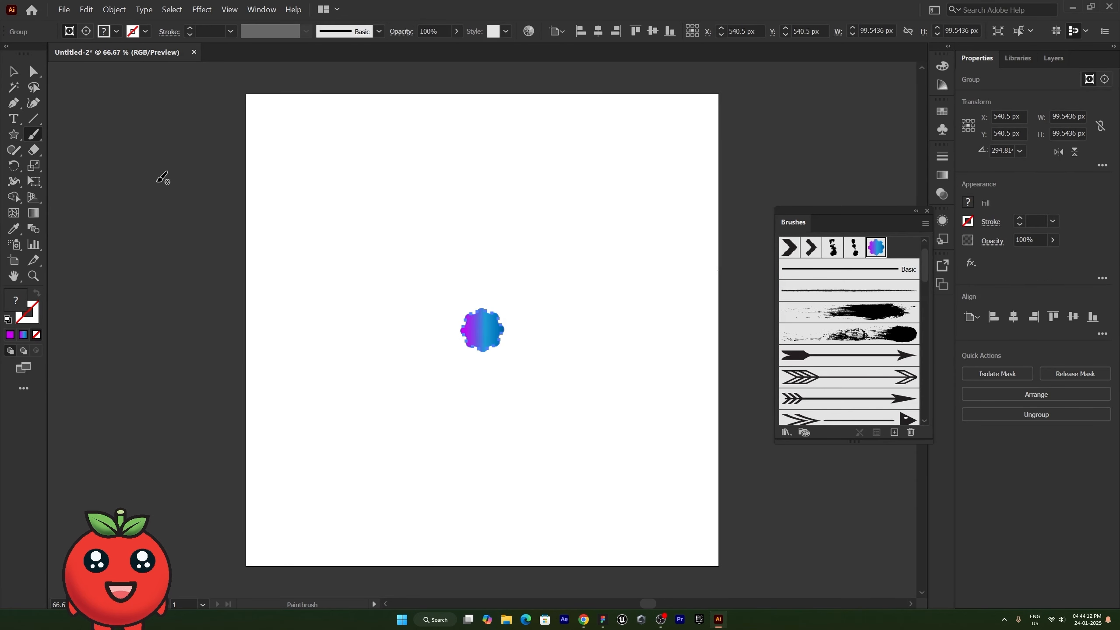
pyautogui.moveTo(230, 171)
pyautogui.mouseDown()
pyautogui.moveTo(594, 170)
pyautogui.moveTo(634, 180)
pyautogui.mouseUp()
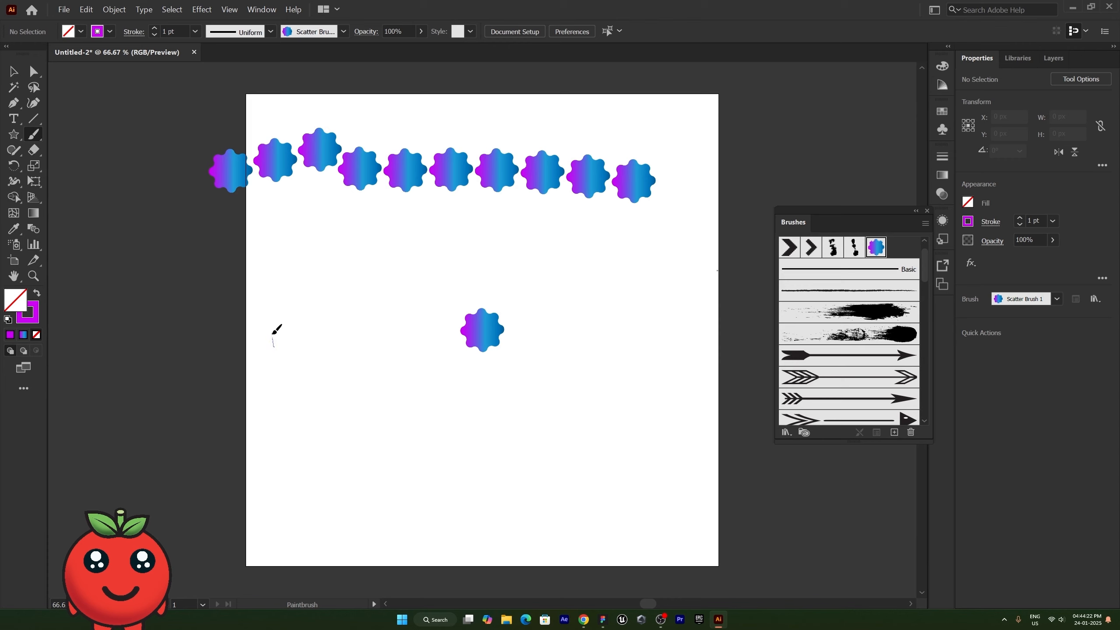
pyautogui.moveTo(275, 327)
pyautogui.mouseDown()
pyautogui.moveTo(520, 250)
pyautogui.moveTo(573, 277)
pyautogui.mouseUp()
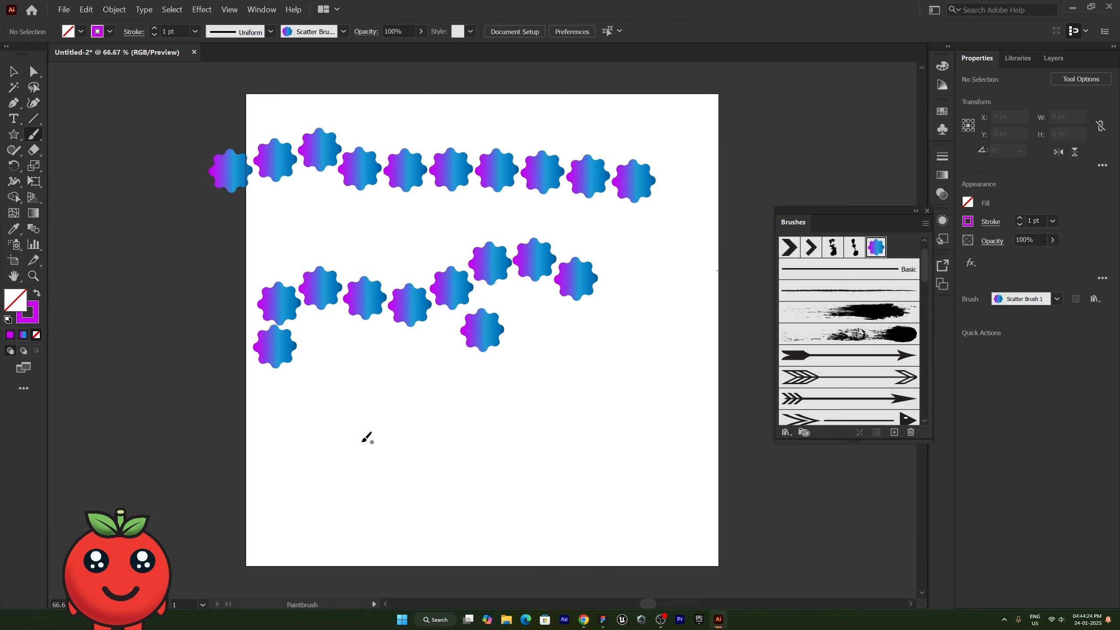
pyautogui.moveTo(313, 424)
pyautogui.mouseDown()
pyautogui.moveTo(440, 435)
pyautogui.moveTo(689, 374)
pyautogui.mouseUp()
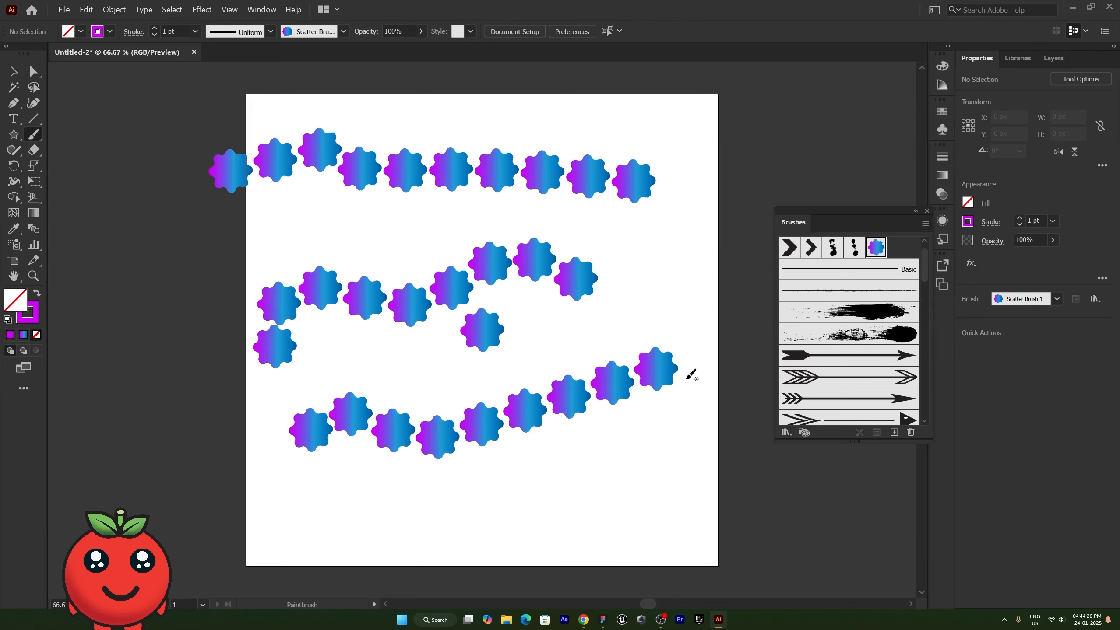
# Set the stroke weight to 0.25 pt and paint another wavy scatter-brush stroke near the artboard's lower edge.
pyautogui.click(1017, 224)
pyautogui.click(1017, 224)
pyautogui.click(1017, 225)
pyautogui.moveTo(278, 517); pyautogui.dragTo(611, 477)
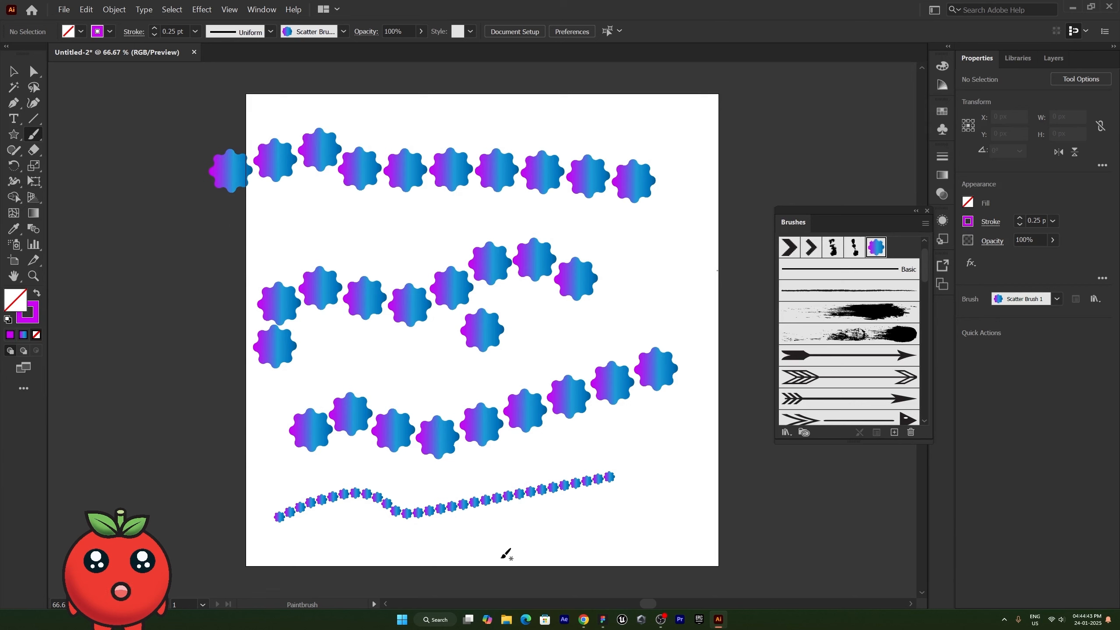
pyautogui.press('v')
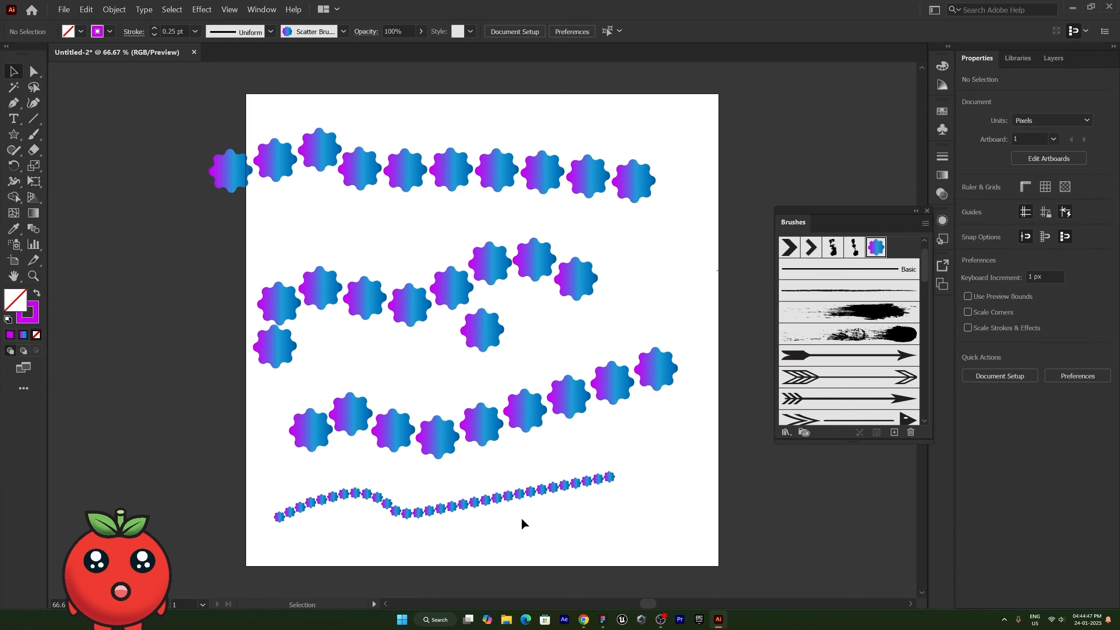
# Delete all the artwork and paint a looping scatter-brush stroke on the upper part of the artboard with the Paintbrush.
pyautogui.rightClick(34, 135)
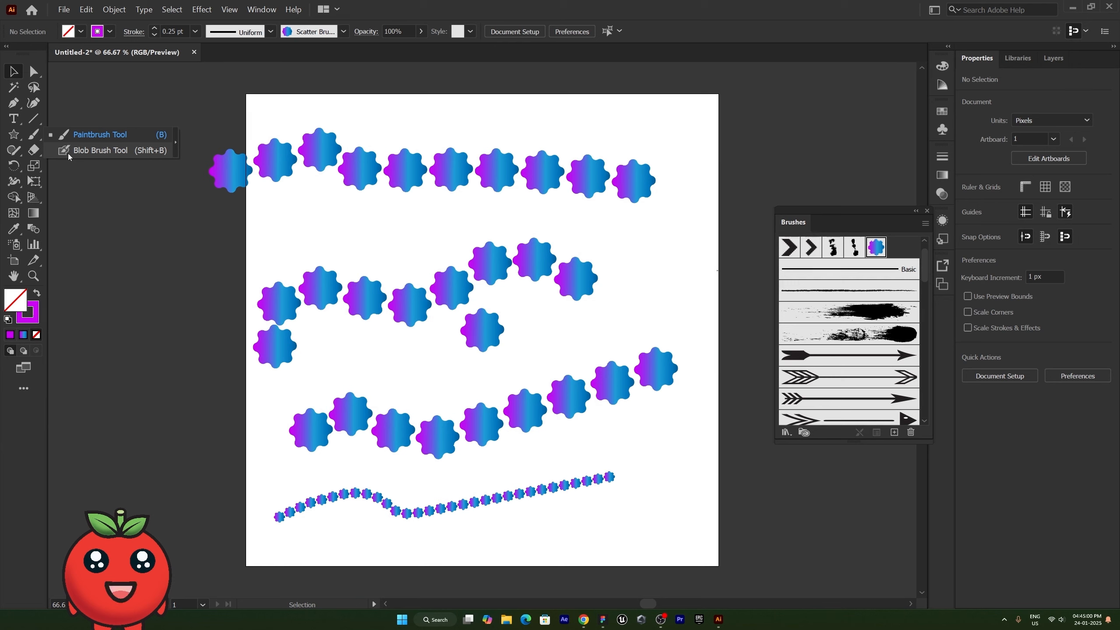
pyautogui.click(94, 135)
pyautogui.hotkey('ctrl', 'a')
pyautogui.press('Delete')
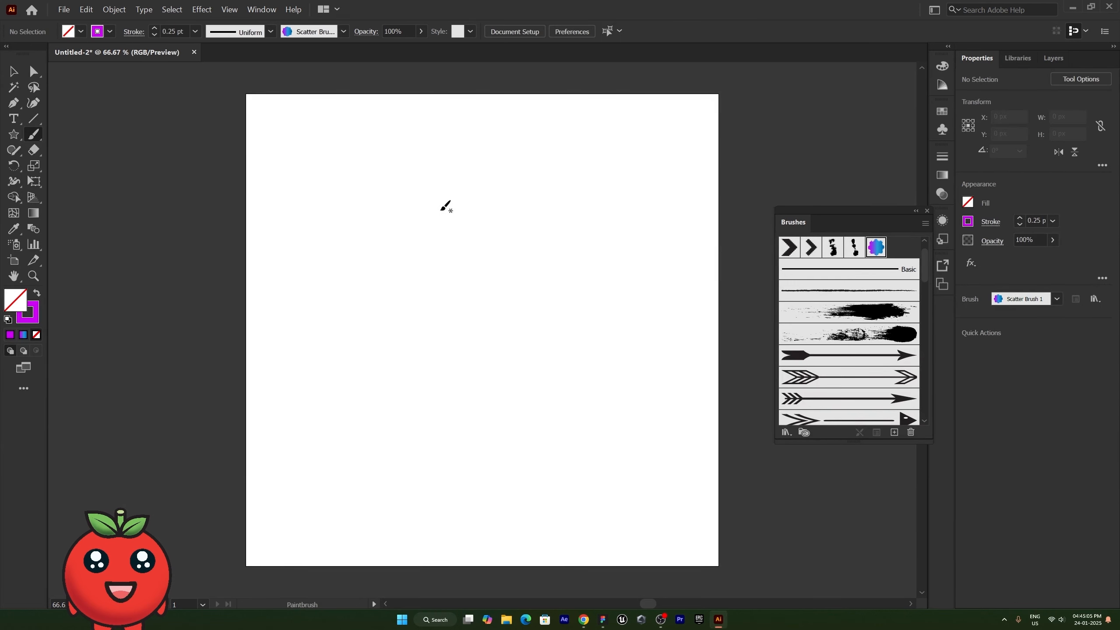
pyautogui.moveTo(424, 246)
pyautogui.mouseDown()
pyautogui.moveTo(510, 165)
pyautogui.moveTo(389, 252)
pyautogui.mouseUp()
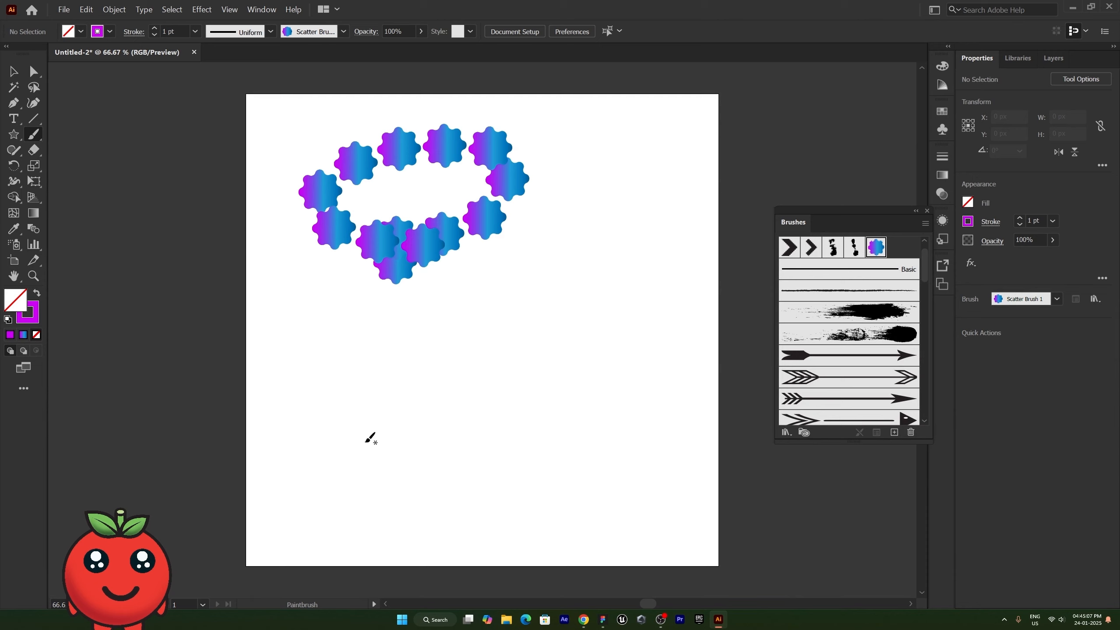
# With the 3 pt. Round brush, paint a thin looping stroke and a thick winding stroke across the upper half of the cleared artboard.
pyautogui.click(907, 272)
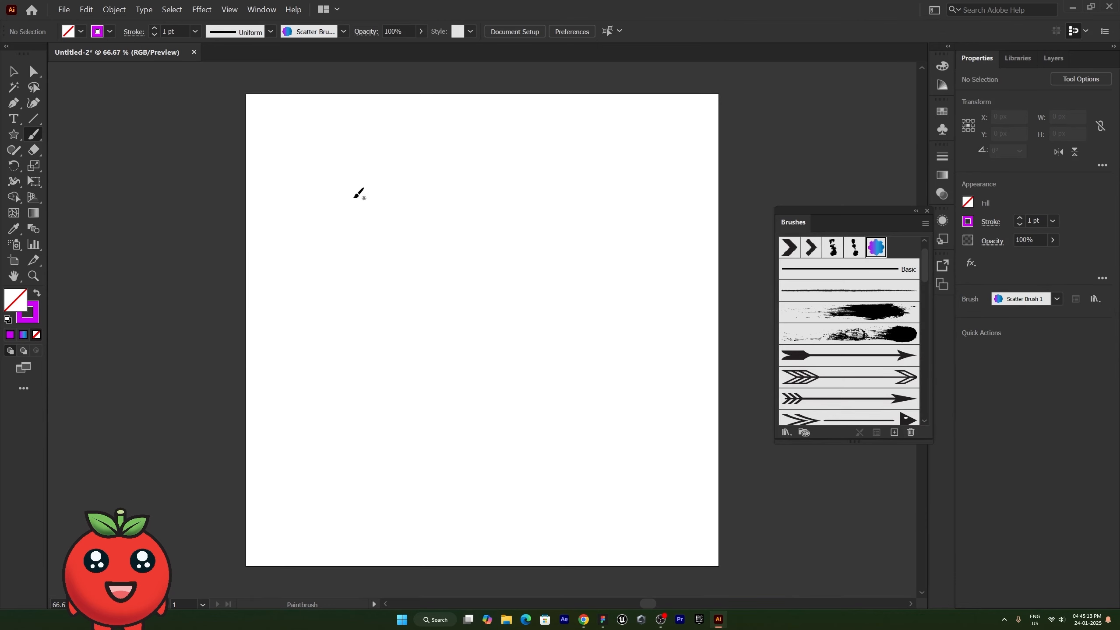
pyautogui.moveTo(338, 205)
pyautogui.mouseDown()
pyautogui.moveTo(550, 168)
pyautogui.moveTo(307, 157)
pyautogui.moveTo(320, 162)
pyautogui.mouseUp()
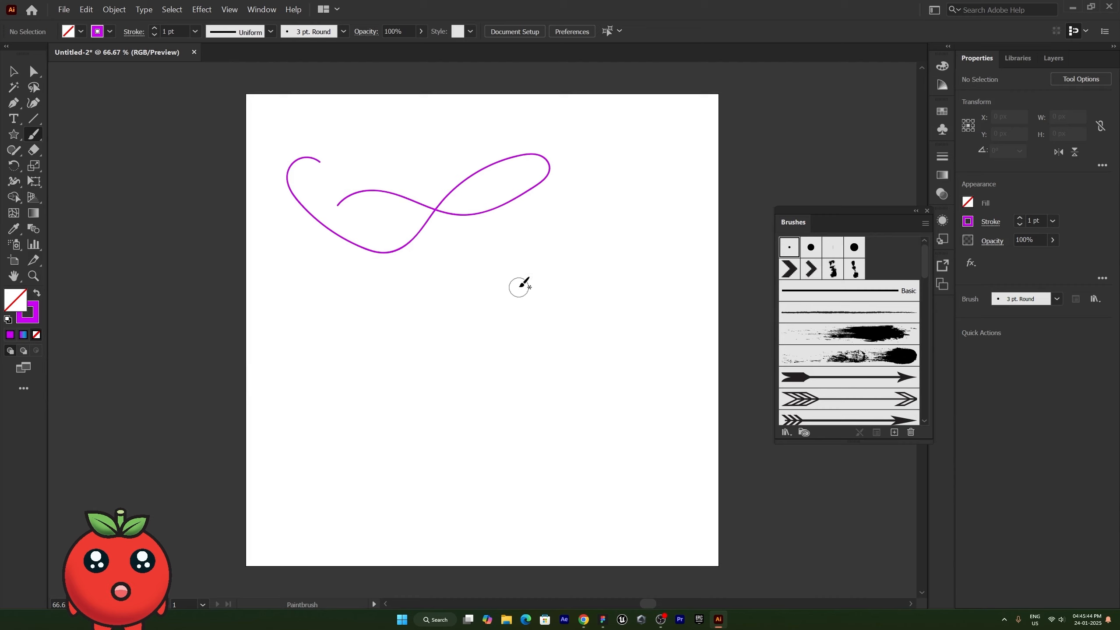
pyautogui.moveTo(567, 283)
pyautogui.mouseDown()
pyautogui.moveTo(640, 211)
pyautogui.moveTo(492, 295)
pyautogui.moveTo(282, 218)
pyautogui.moveTo(671, 175)
pyautogui.mouseUp()
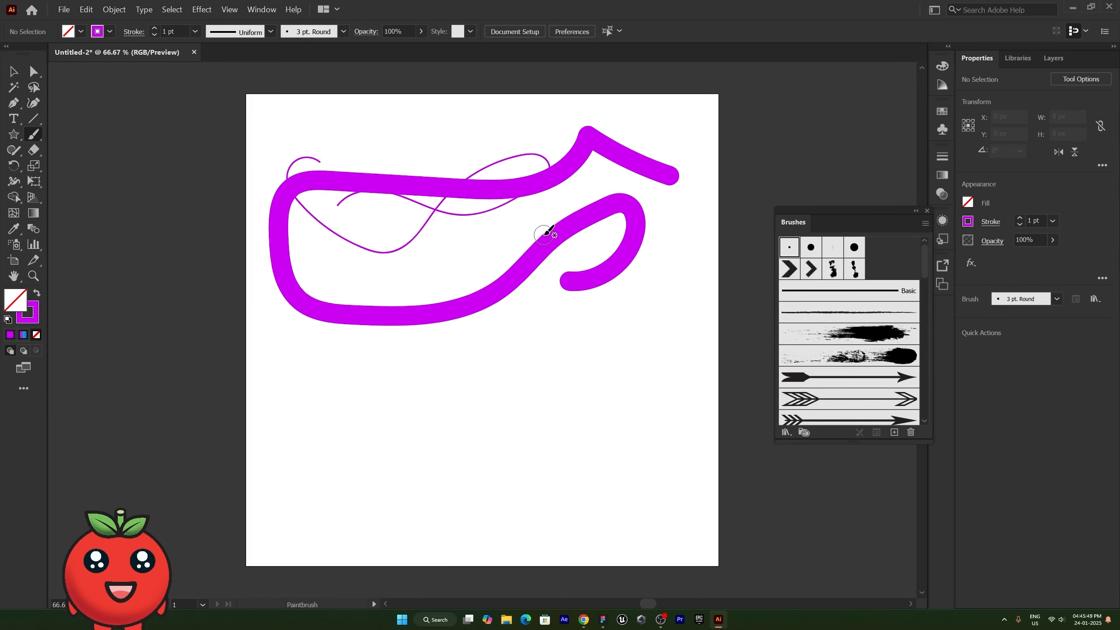
# Move the thin looping stroke down inside the thick outline and thicken it by adjusting the brush size with the Blob Brush active.
pyautogui.press('v')
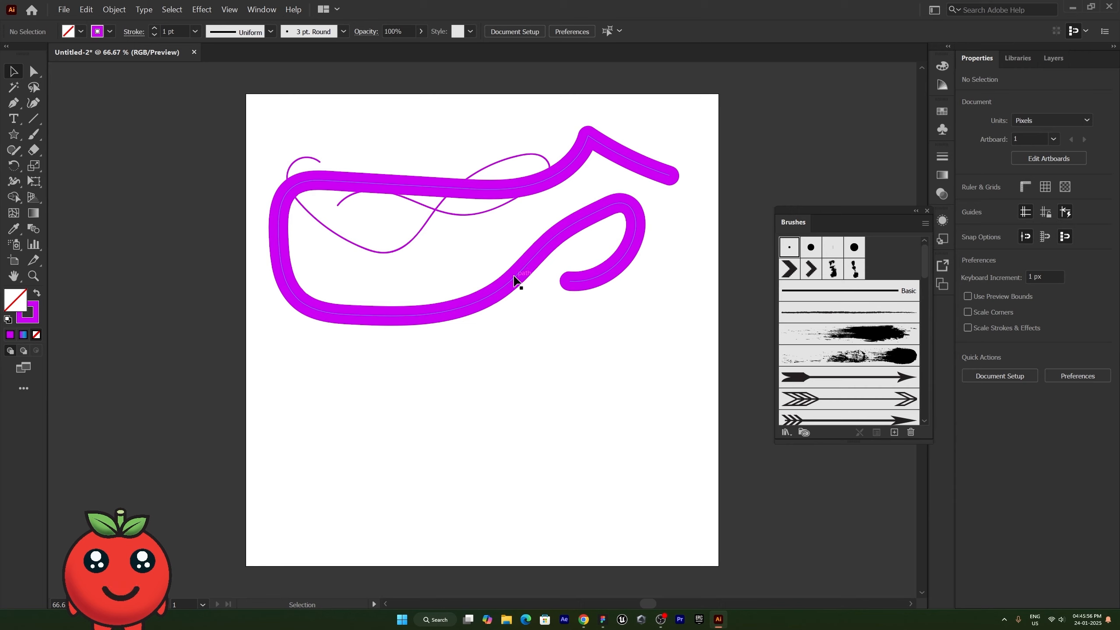
pyautogui.moveTo(412, 239)
pyautogui.mouseDown()
pyautogui.moveTo(424, 274)
pyautogui.moveTo(416, 281)
pyautogui.mouseUp()
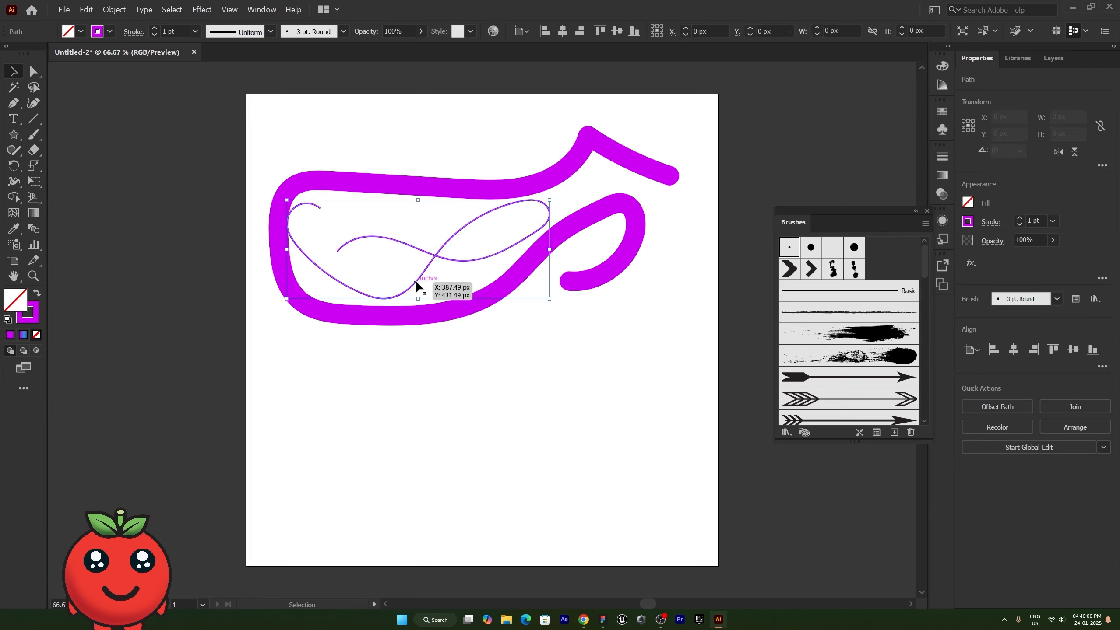
pyautogui.click(37, 139)
pyautogui.click(100, 150)
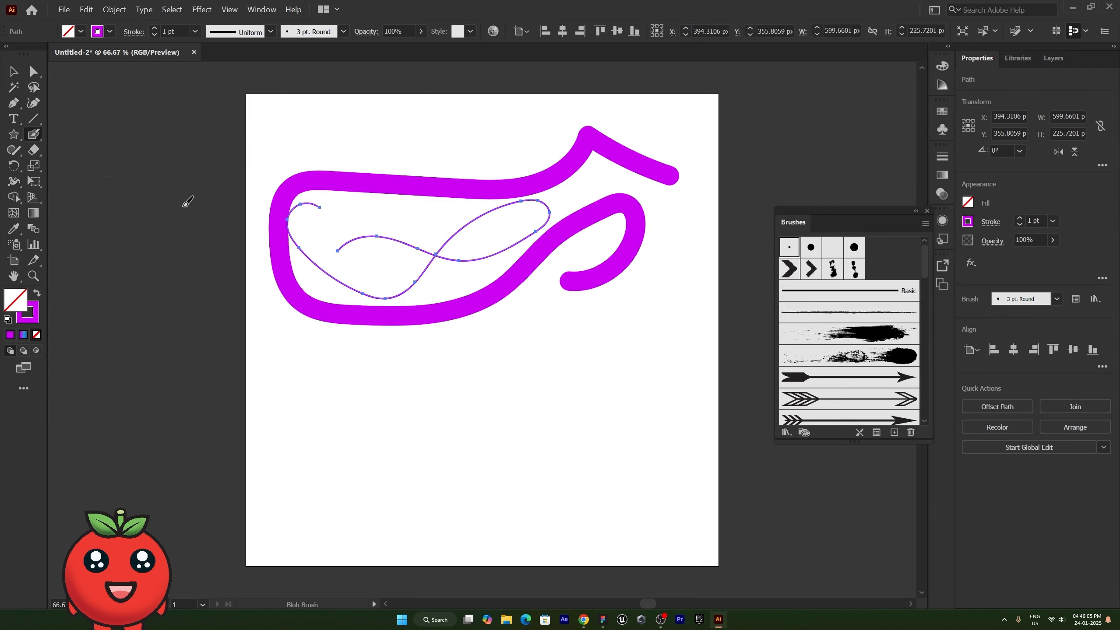
pyautogui.press(']')
pyautogui.press(']')
pyautogui.press(']')
pyautogui.press(']')
pyautogui.press(']')
pyautogui.press(']')
pyautogui.press(']')
pyautogui.press(']')
pyautogui.press(']')
pyautogui.press(']')
pyautogui.press(']')
pyautogui.press(']')
pyautogui.press(']')
pyautogui.press(']')
pyautogui.press(']')
pyautogui.press(']')
pyautogui.press(']')
pyautogui.press(']')
pyautogui.press(']')
pyautogui.press(']')
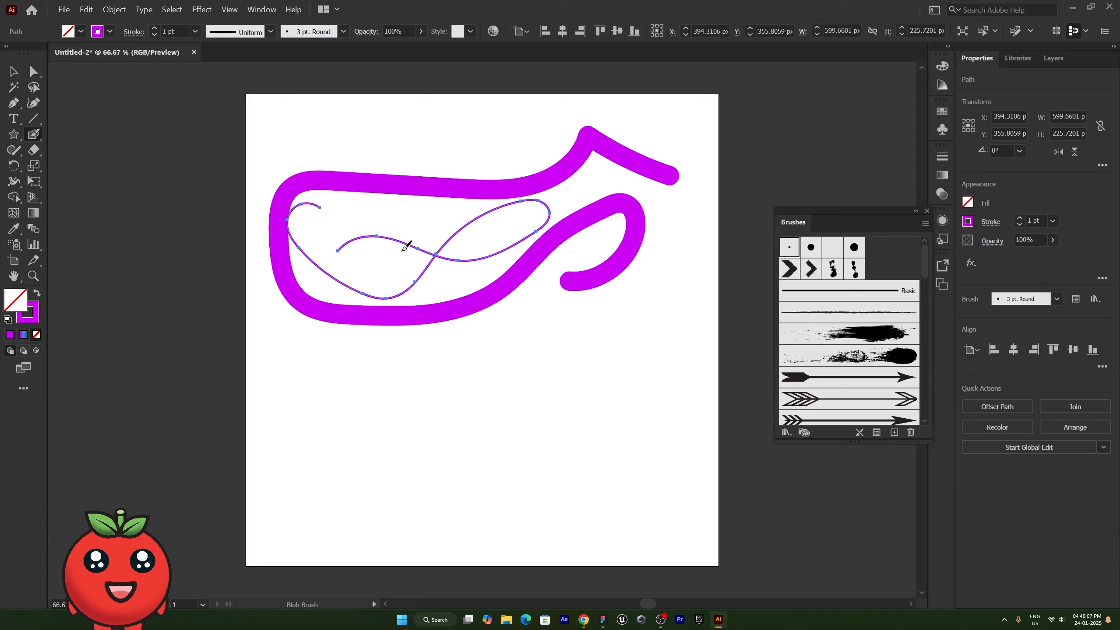
pyautogui.press('[')
pyautogui.press('[')
pyautogui.press('[')
pyautogui.press('[')
pyautogui.press('[')
pyautogui.press('[')
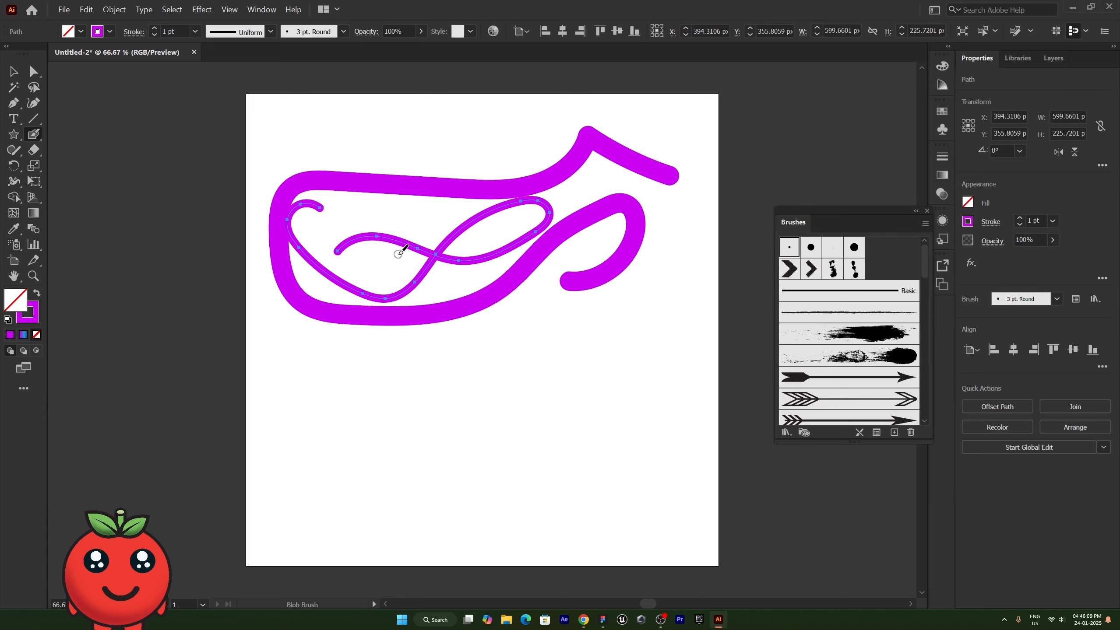
pyautogui.press('v')
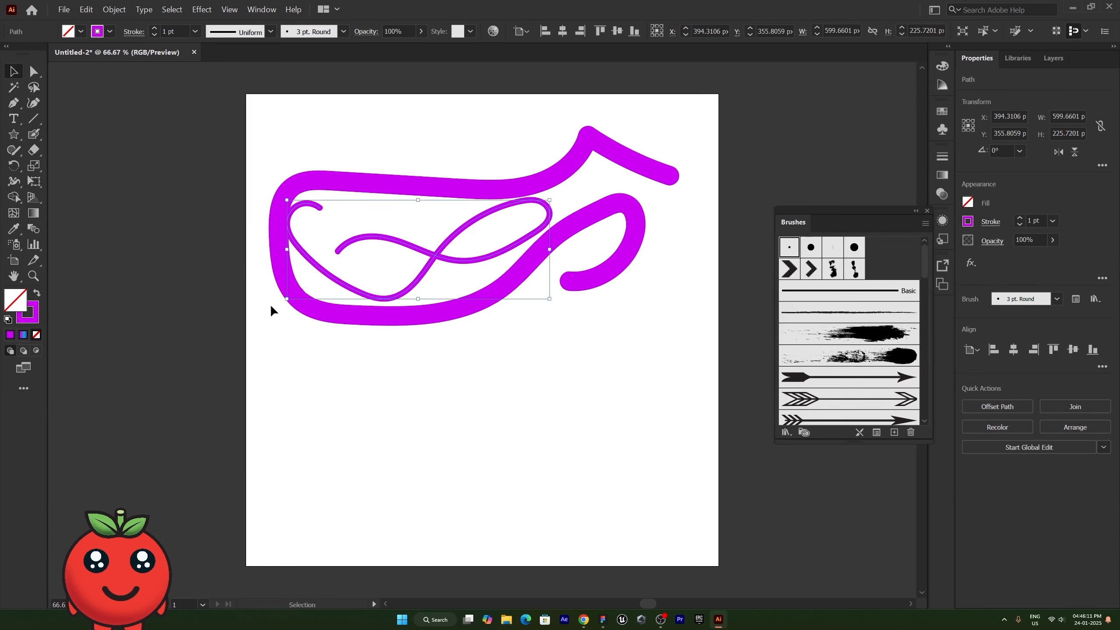
pyautogui.click(271, 313)
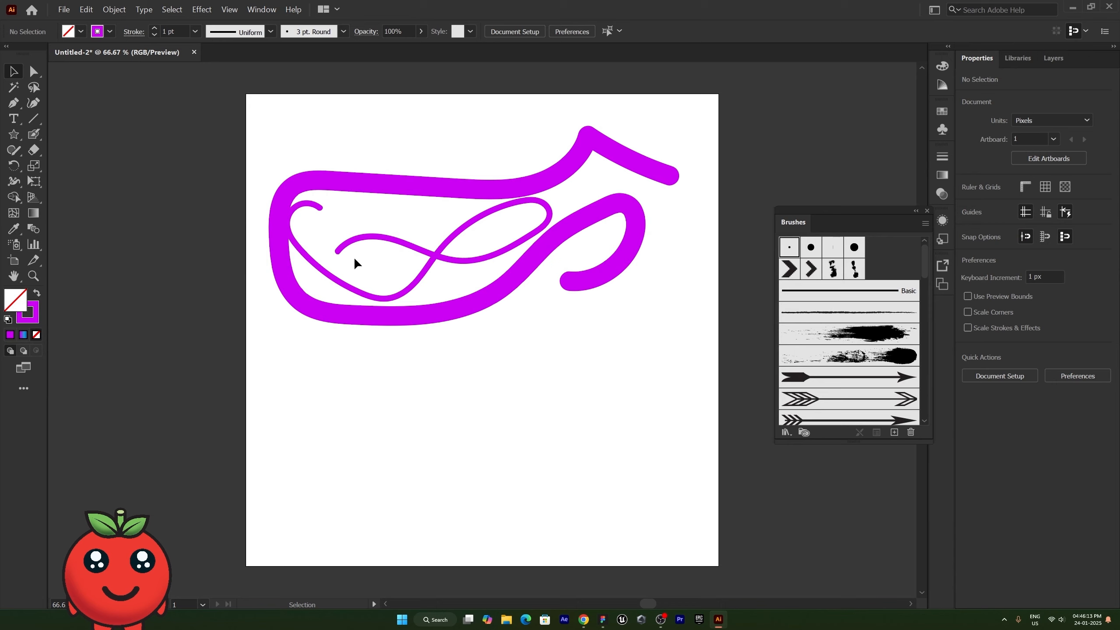
# Enlarge the Blob Brush and paint a wide solid blob, about 934 by 341 px, across the lower half of the artboard.
pyautogui.hotkey('shift', 'b')
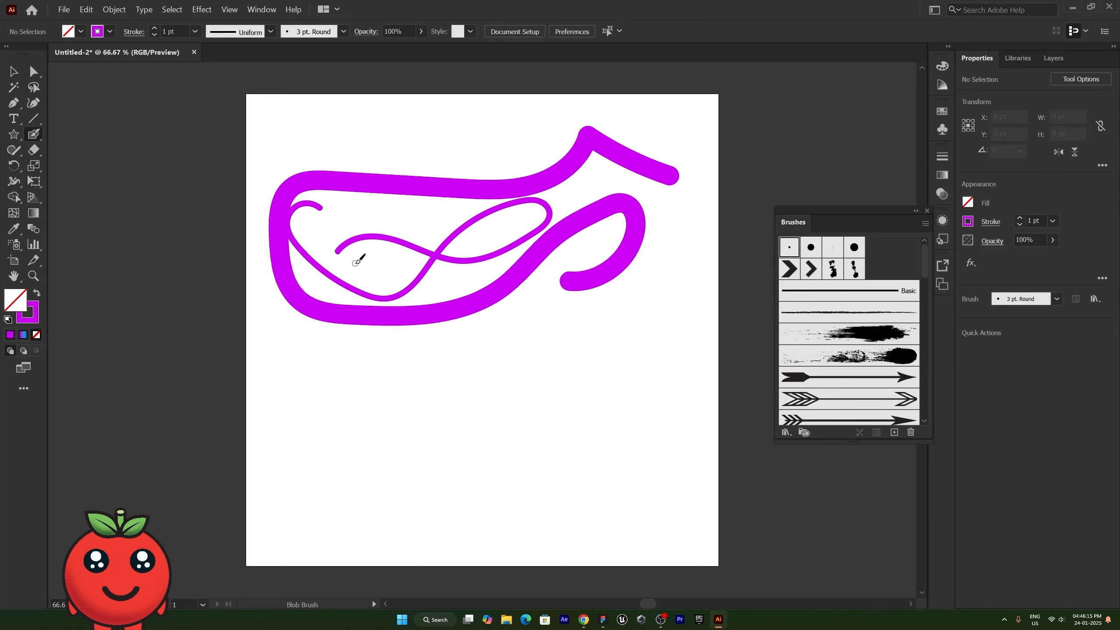
pyautogui.press(']')
pyautogui.press(']')
pyautogui.press(']')
pyautogui.press(']')
pyautogui.press(']')
pyautogui.press(']')
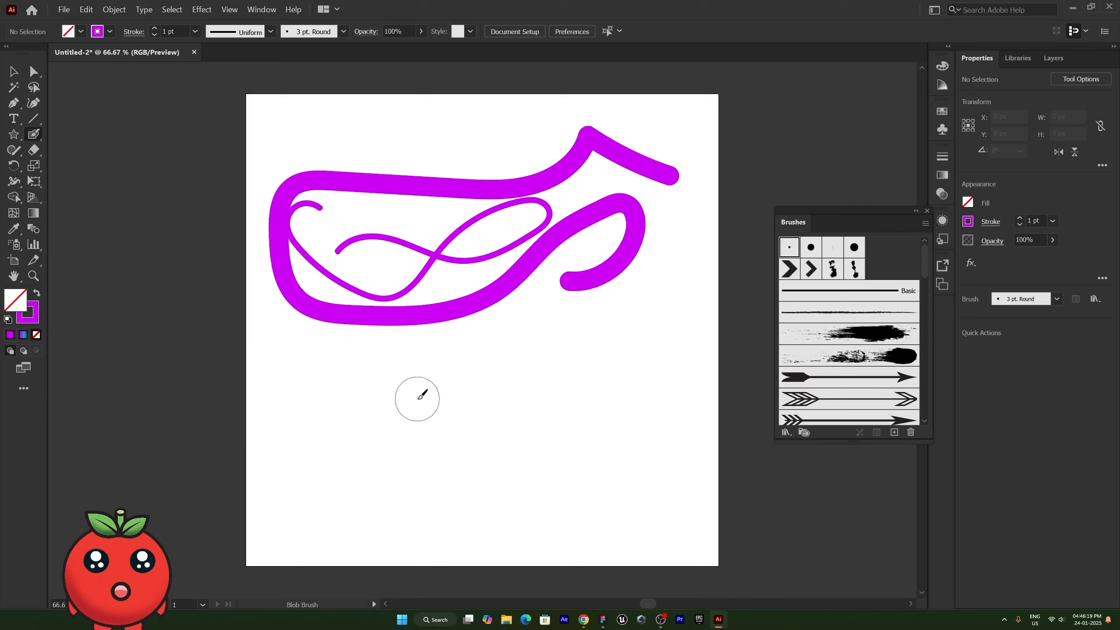
pyautogui.moveTo(416, 396)
pyautogui.mouseDown()
pyautogui.moveTo(439, 436)
pyautogui.moveTo(458, 423)
pyautogui.moveTo(392, 427)
pyautogui.moveTo(420, 435)
pyautogui.moveTo(438, 403)
pyautogui.moveTo(508, 436)
pyautogui.moveTo(547, 429)
pyautogui.moveTo(467, 435)
pyautogui.moveTo(571, 426)
pyautogui.moveTo(453, 407)
pyautogui.moveTo(573, 381)
pyautogui.moveTo(432, 374)
pyautogui.moveTo(666, 437)
pyautogui.mouseUp()
pyautogui.press('v')
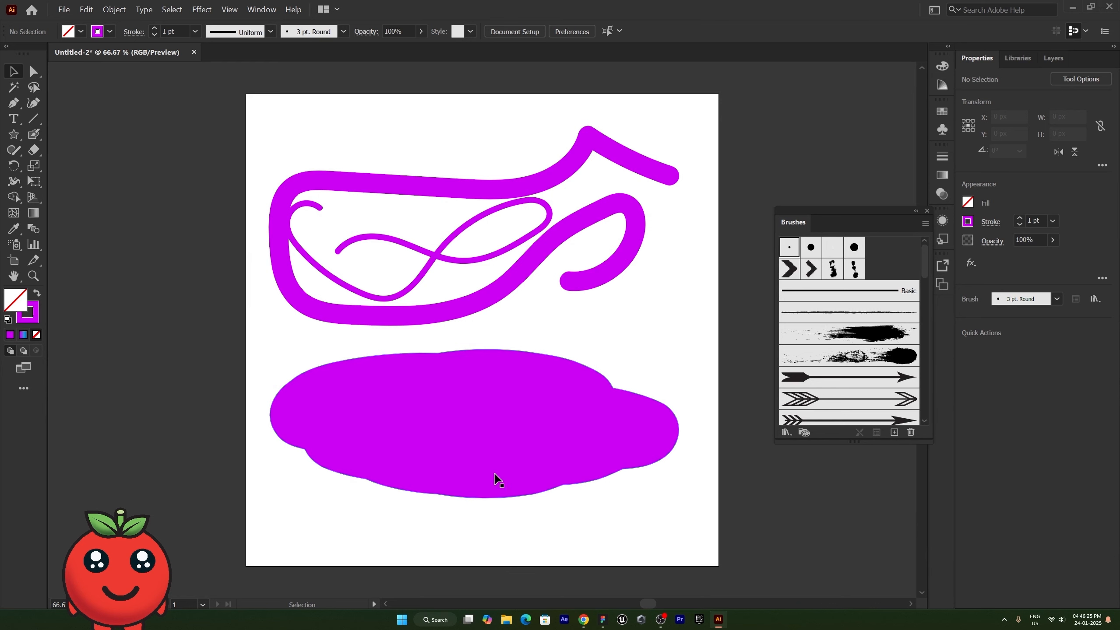
# Change the painted blob's fill color to bright green.
pyautogui.click(492, 458)
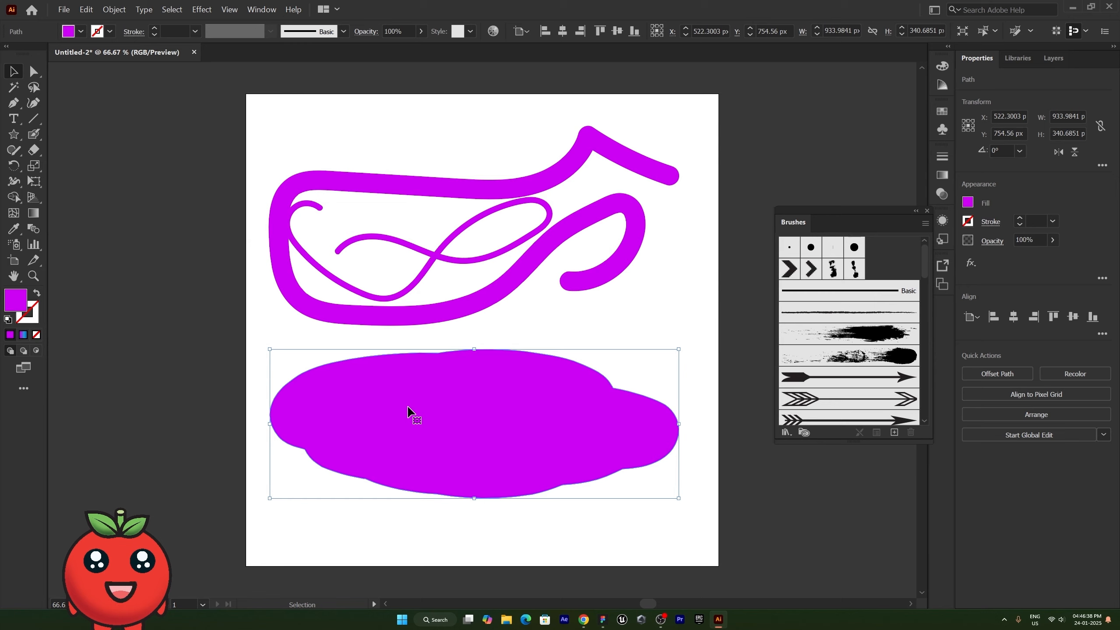
pyautogui.doubleClick(12, 310)
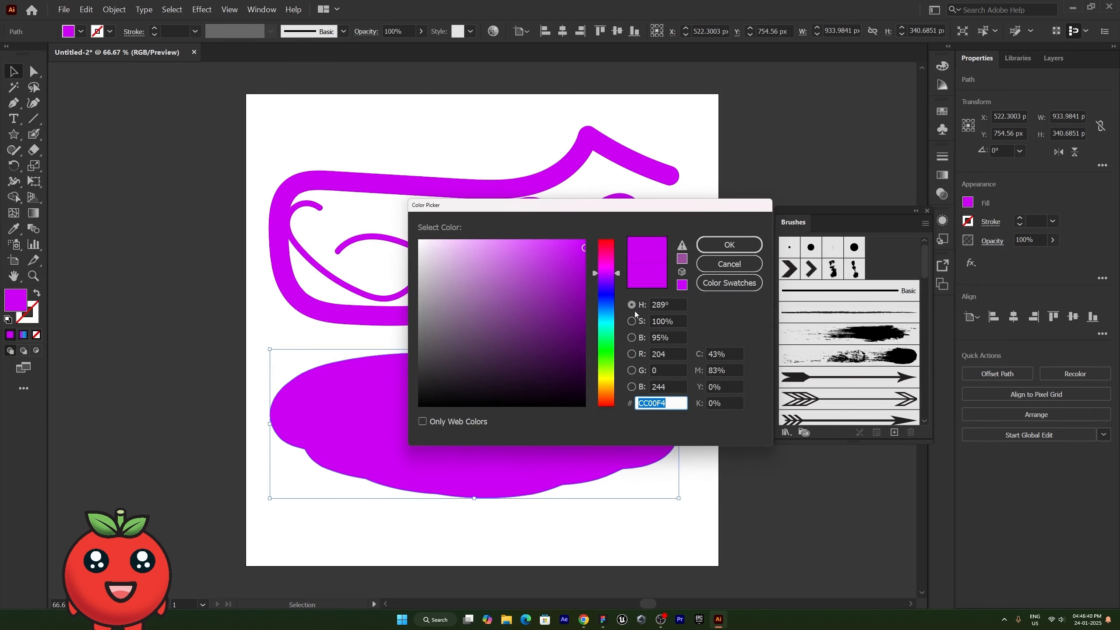
pyautogui.click(608, 356)
pyautogui.click(715, 247)
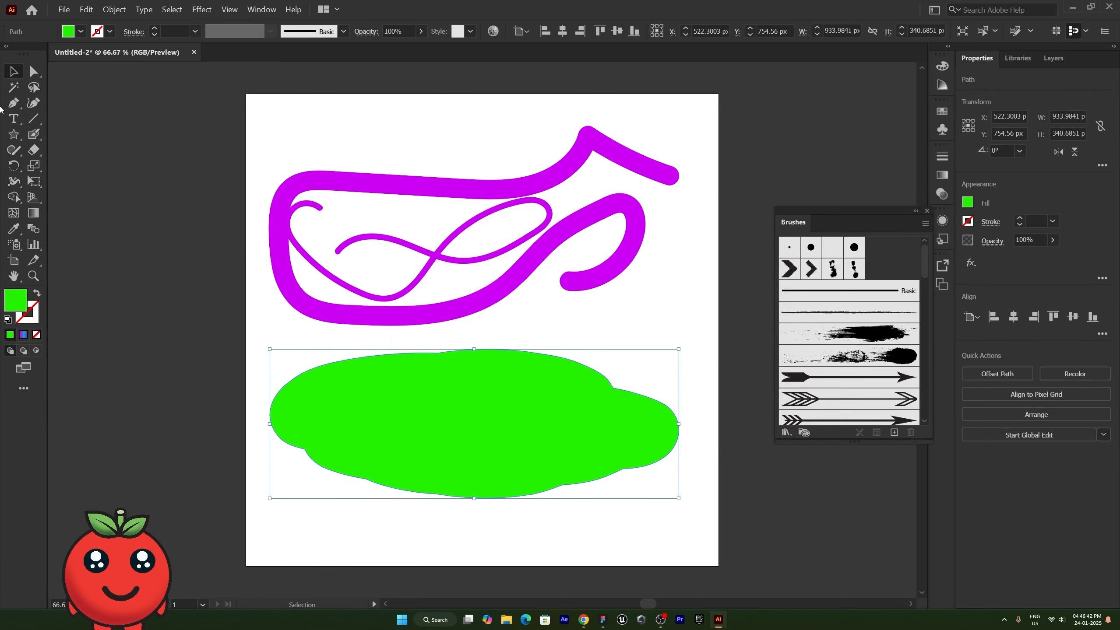
# Switch to the Paintbrush and increase its brush size, choosing to leave the existing strokes as they are.
pyautogui.rightClick(36, 137)
pyautogui.click(106, 133)
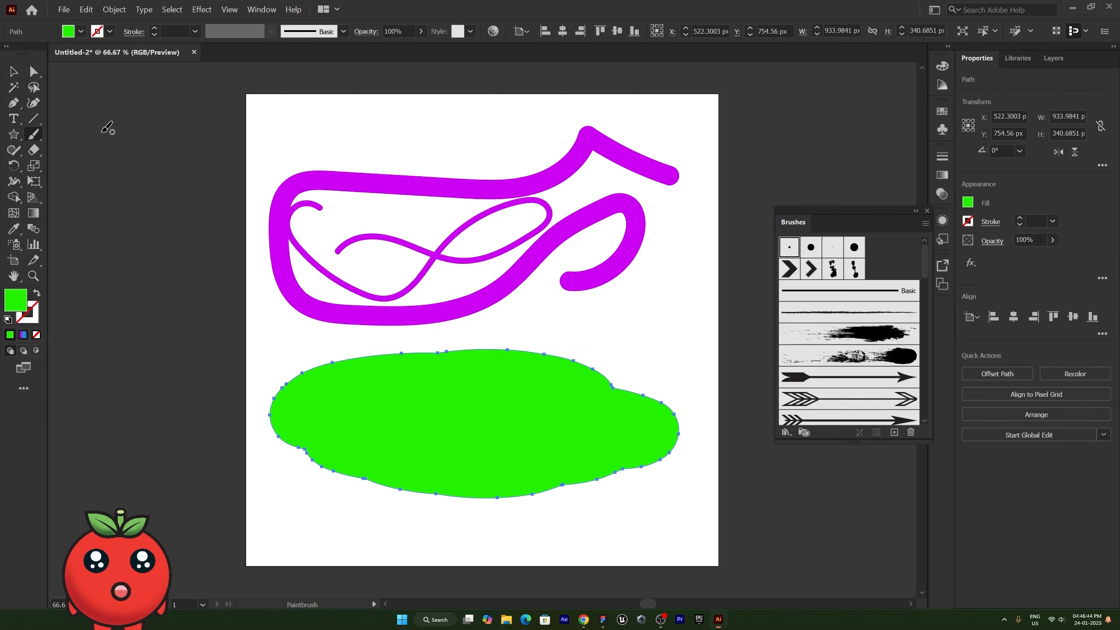
pyautogui.press(']')
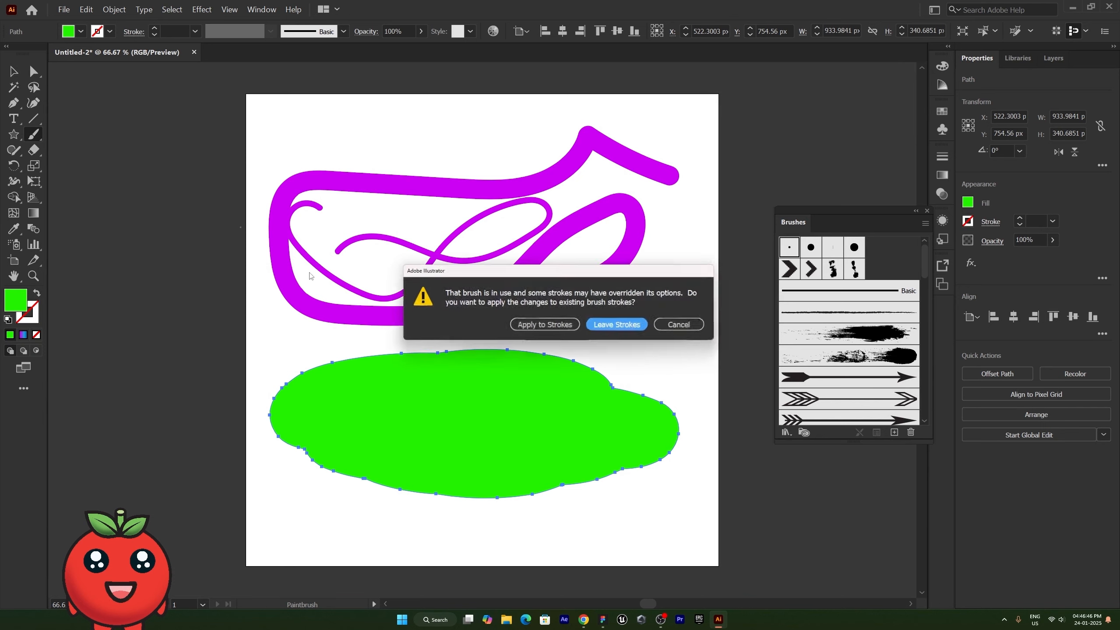
pyautogui.click(646, 326)
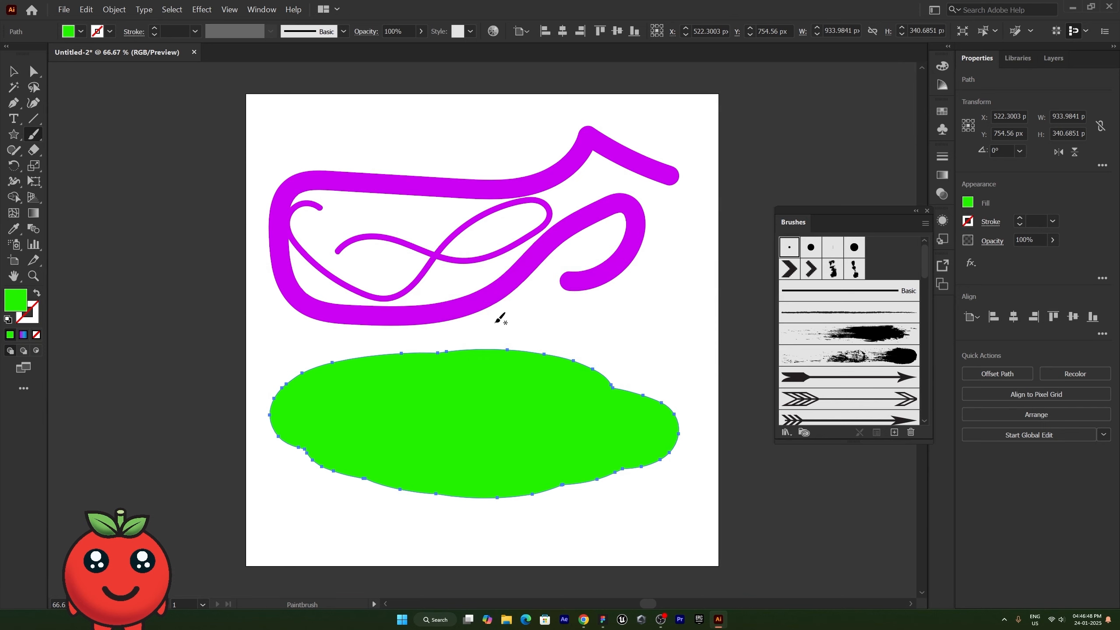
# Paint a dense green scribble with the Paintbrush across the purple outline, using a green stroke and no fill.
pyautogui.press('v')
pyautogui.click(269, 302)
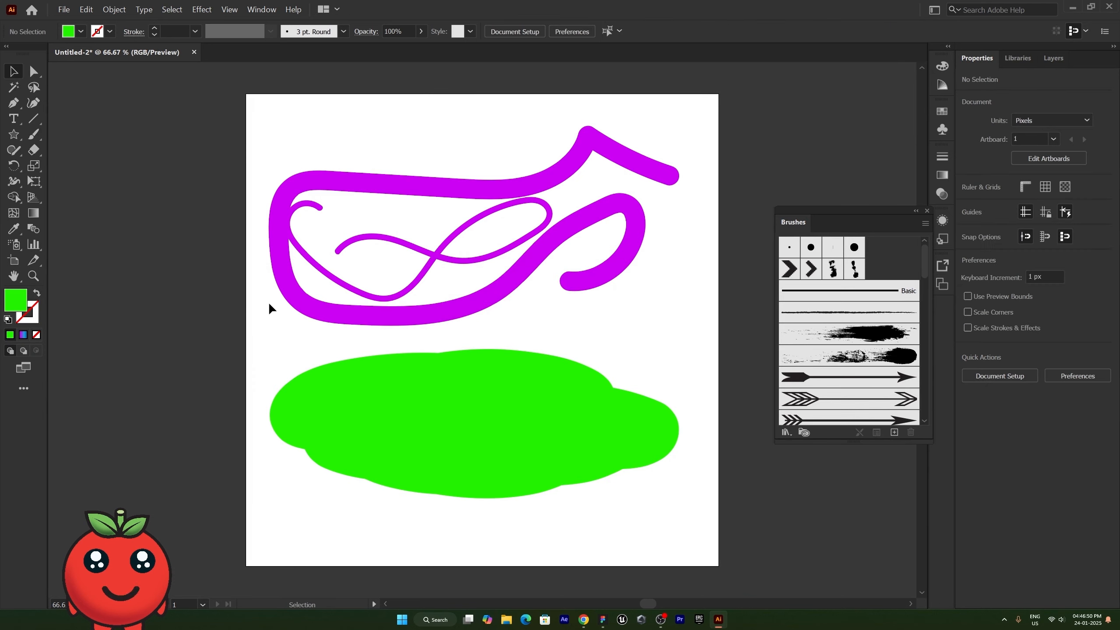
pyautogui.click(33, 135)
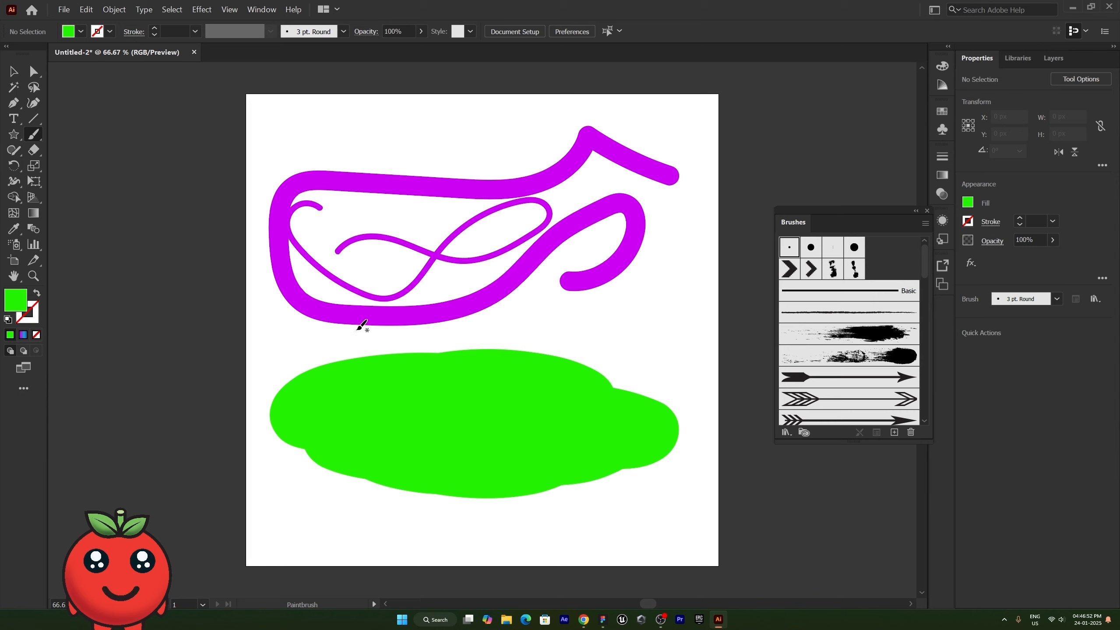
pyautogui.hotkey('shift', 'x')
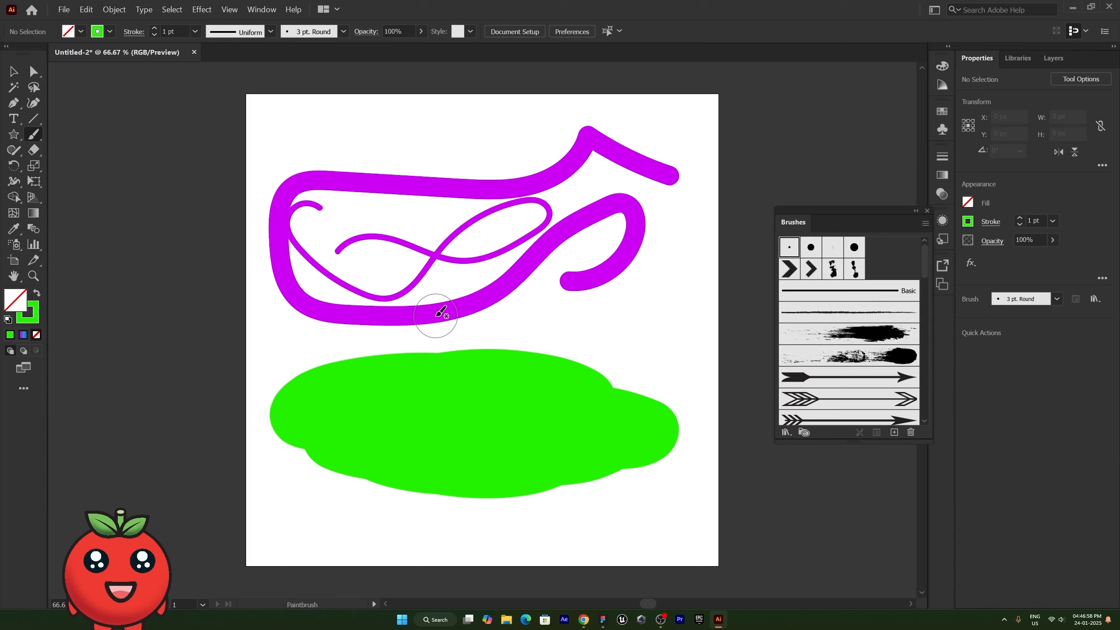
pyautogui.moveTo(417, 215)
pyautogui.mouseDown()
pyautogui.moveTo(562, 220)
pyautogui.moveTo(481, 255)
pyautogui.moveTo(315, 258)
pyautogui.moveTo(399, 253)
pyautogui.moveTo(406, 240)
pyautogui.moveTo(511, 275)
pyautogui.moveTo(555, 225)
pyautogui.moveTo(572, 230)
pyautogui.moveTo(535, 243)
pyautogui.mouseUp()
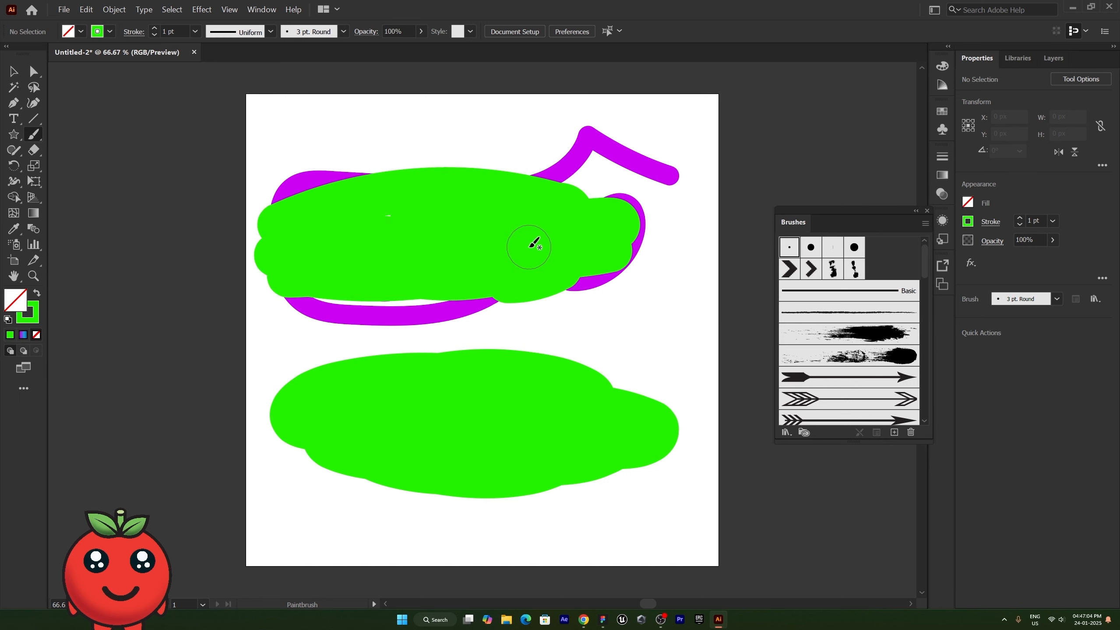
# Delete the green Paintbrush scribble and the thin looping stroke inside the purple outline.
pyautogui.press('v')
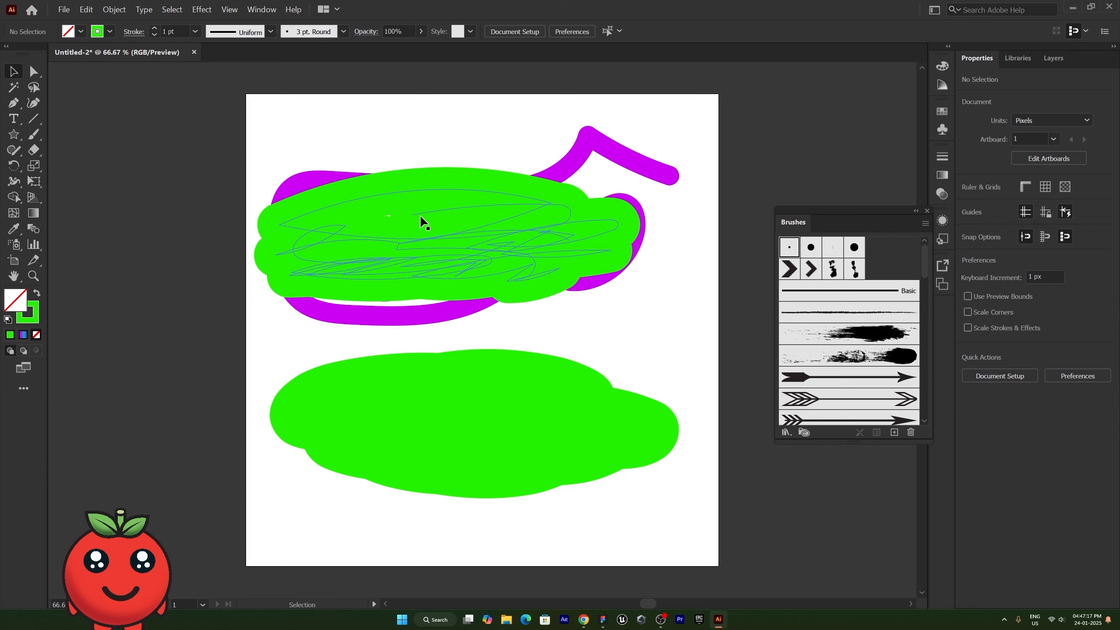
pyautogui.click(433, 207)
pyautogui.press('Delete')
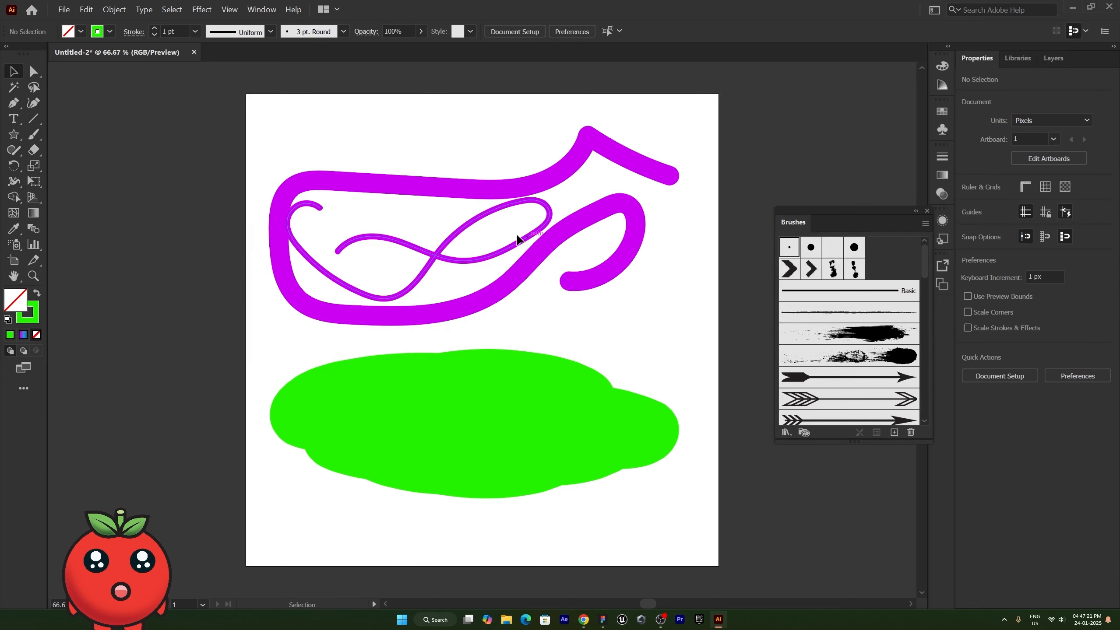
pyautogui.click(520, 244)
pyautogui.press('Delete')
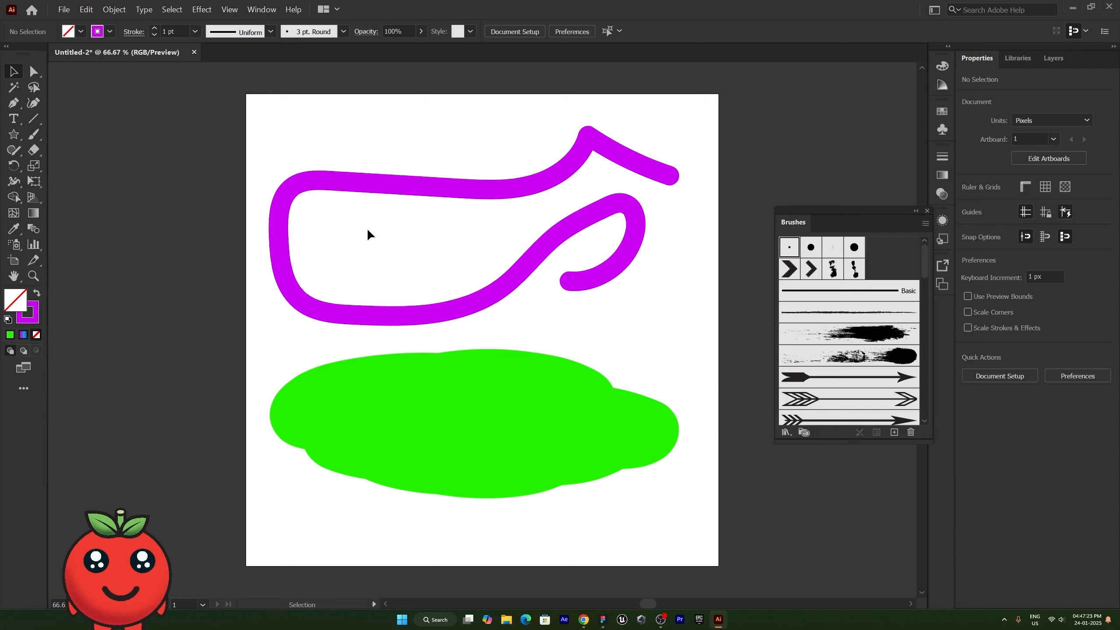
# Enlarge the Blob Brush and paint a solid purple blob, about 854 by 414 px, over the inside of the purple outline.
pyautogui.rightClick(35, 136)
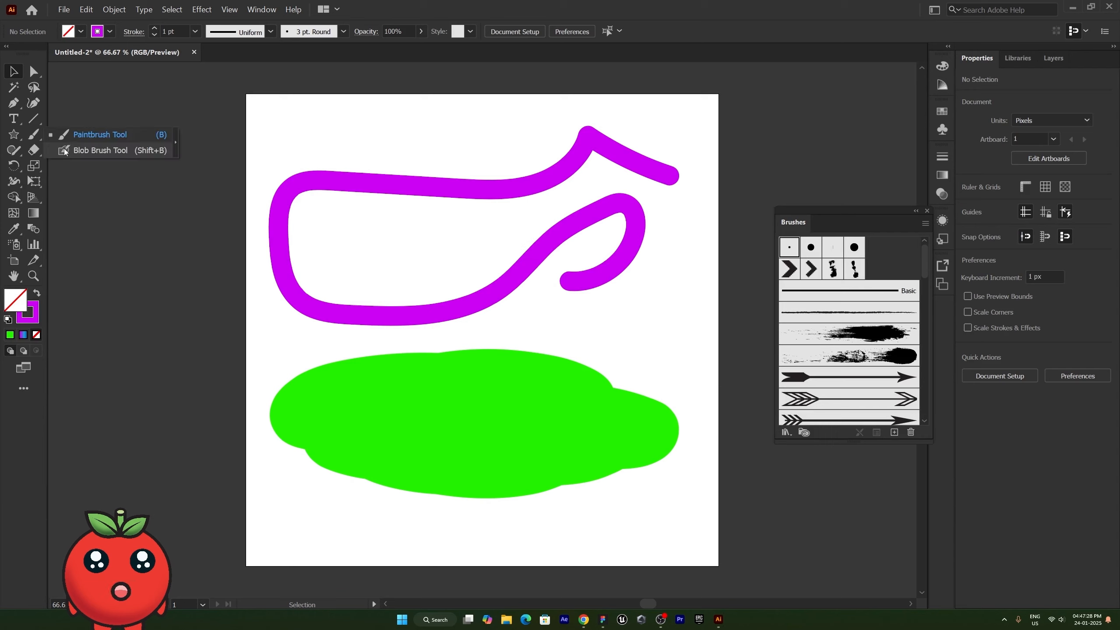
pyautogui.click(64, 150)
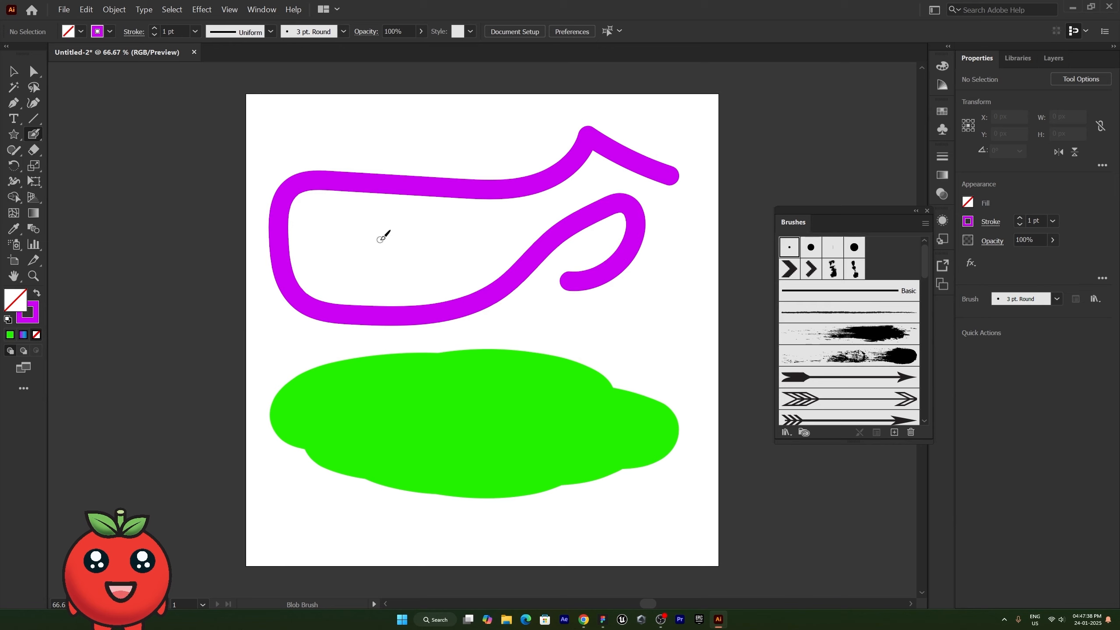
pyautogui.press(']')
pyautogui.press(']')
pyautogui.press(']')
pyautogui.press(']')
pyautogui.press(']')
pyautogui.press(']')
pyautogui.press(']')
pyautogui.press(']')
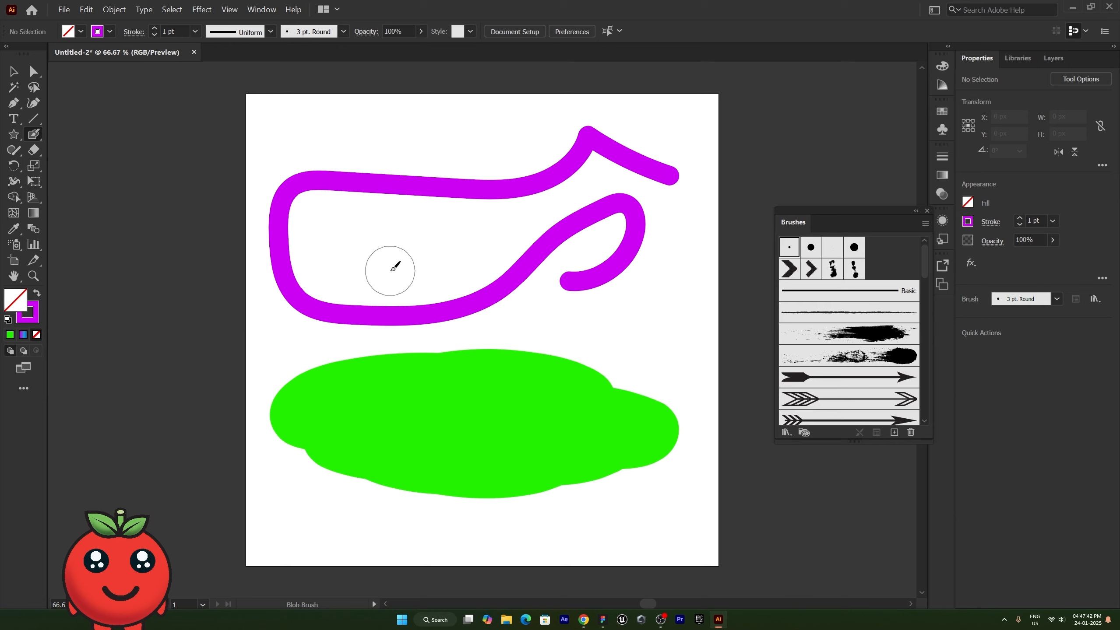
pyautogui.press(']')
pyautogui.press(']')
pyautogui.press(']')
pyautogui.press(']')
pyautogui.press(']')
pyautogui.press(']')
pyautogui.press(']')
pyautogui.press(']')
pyautogui.press(']')
pyautogui.press(']')
pyautogui.press(']')
pyautogui.press(']')
pyautogui.press(']')
pyautogui.press(']')
pyautogui.press(']')
pyautogui.press(']')
pyautogui.press(']')
pyautogui.press(']')
pyautogui.press(']')
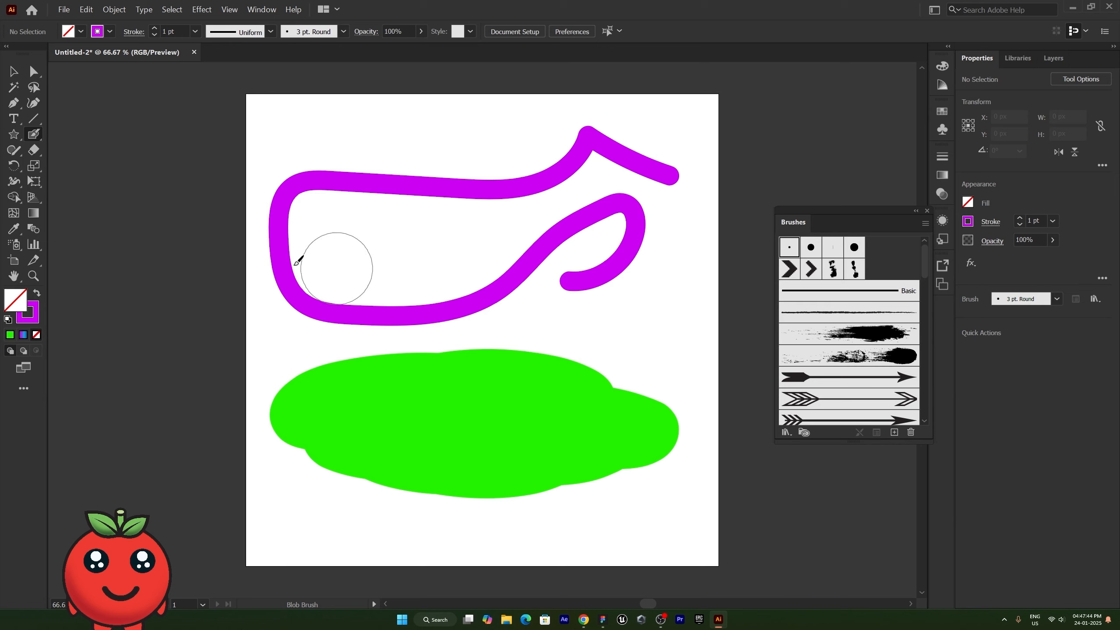
pyautogui.moveTo(317, 256)
pyautogui.mouseDown()
pyautogui.moveTo(332, 215)
pyautogui.moveTo(467, 220)
pyautogui.moveTo(591, 176)
pyautogui.moveTo(475, 250)
pyautogui.moveTo(497, 248)
pyautogui.moveTo(432, 268)
pyautogui.moveTo(298, 275)
pyautogui.moveTo(302, 263)
pyautogui.mouseUp()
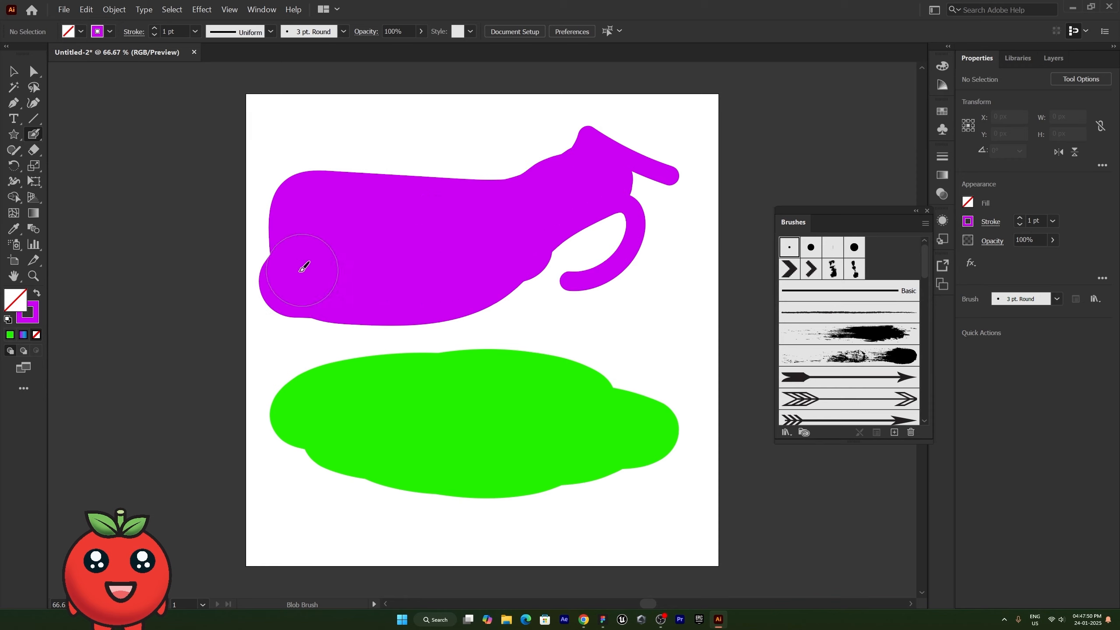
# Give the purple blob painted inside the outline a black fill and no stroke.
pyautogui.click(10, 335)
pyautogui.hotkey('shift', 'x')
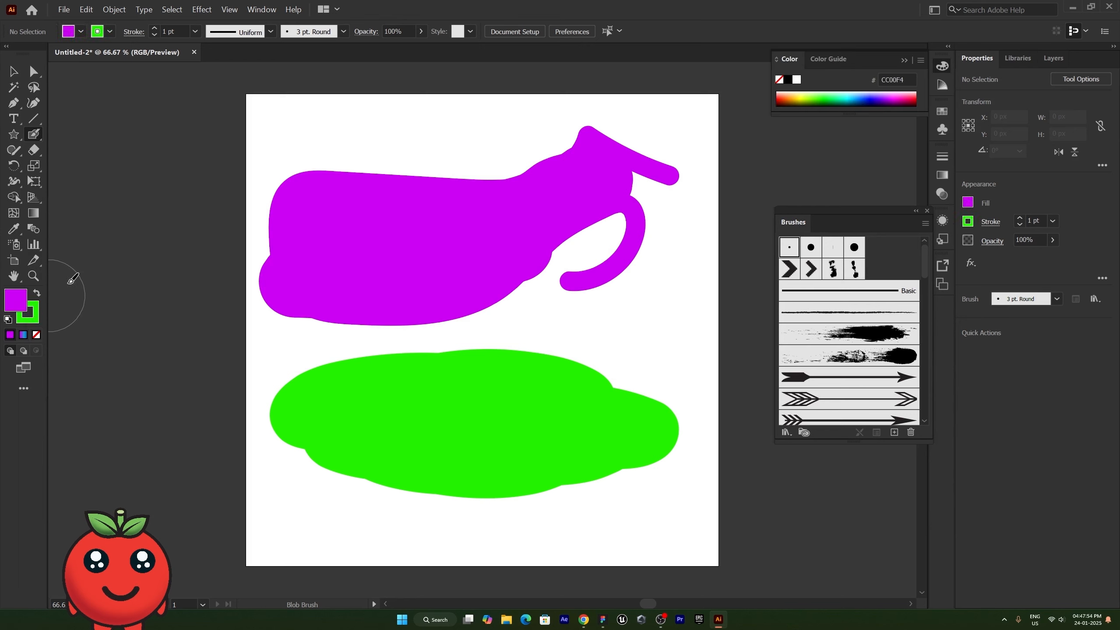
pyautogui.press('v')
pyautogui.click(305, 253)
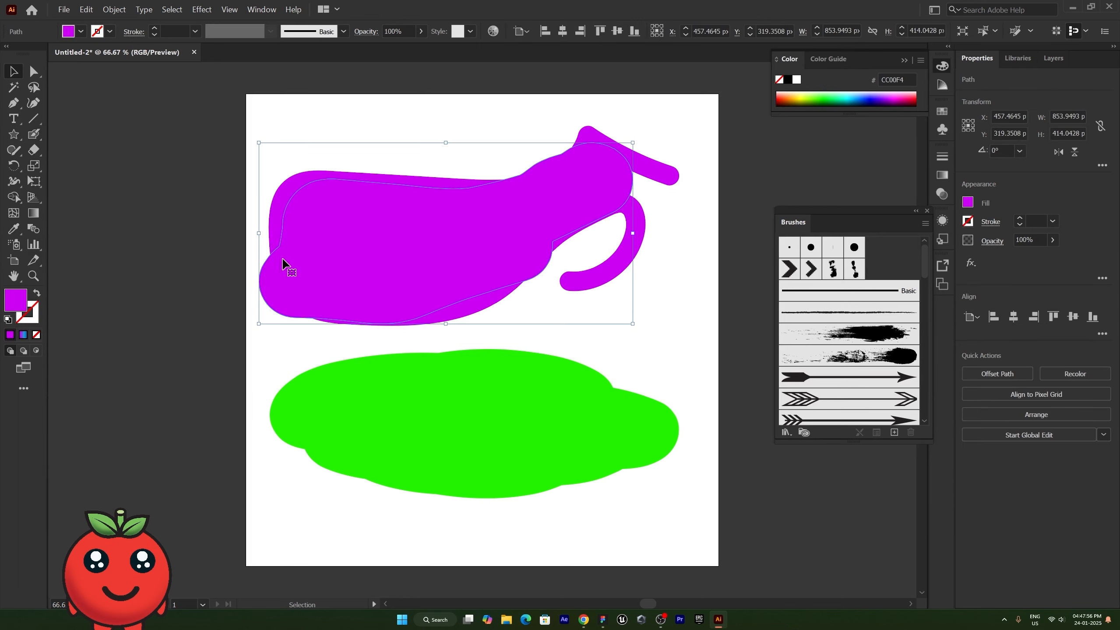
pyautogui.moveTo(282, 260)
pyautogui.mouseDown()
pyautogui.moveTo(327, 262)
pyautogui.moveTo(377, 238)
pyautogui.mouseUp()
pyautogui.hotkey('ctrl', 'z')
pyautogui.press('d')
pyautogui.click(39, 293)
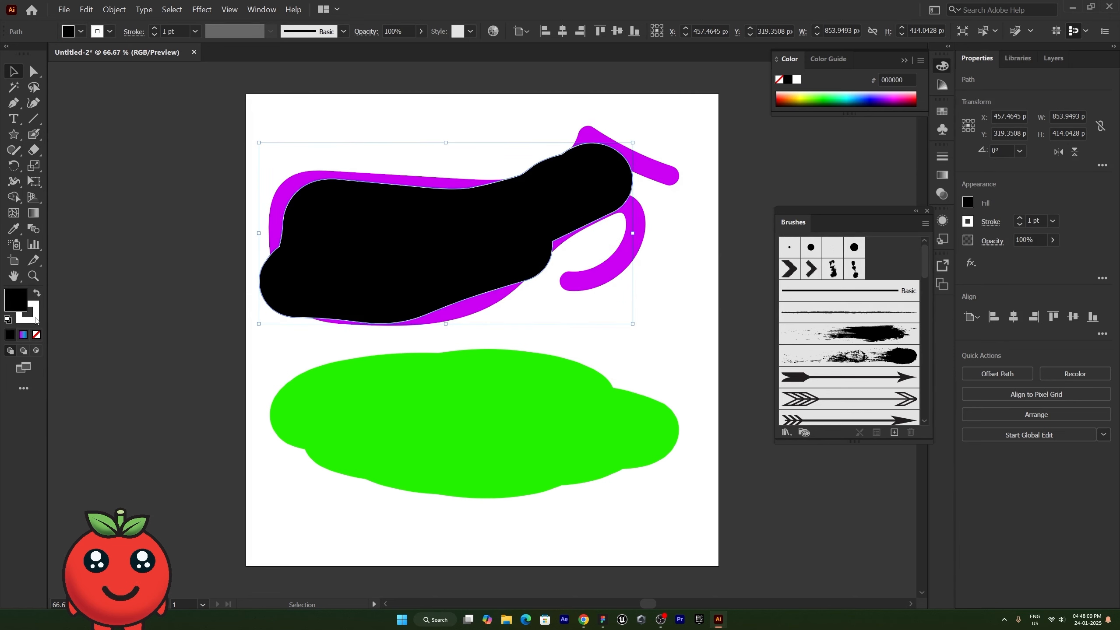
pyautogui.click(35, 319)
pyautogui.click(37, 335)
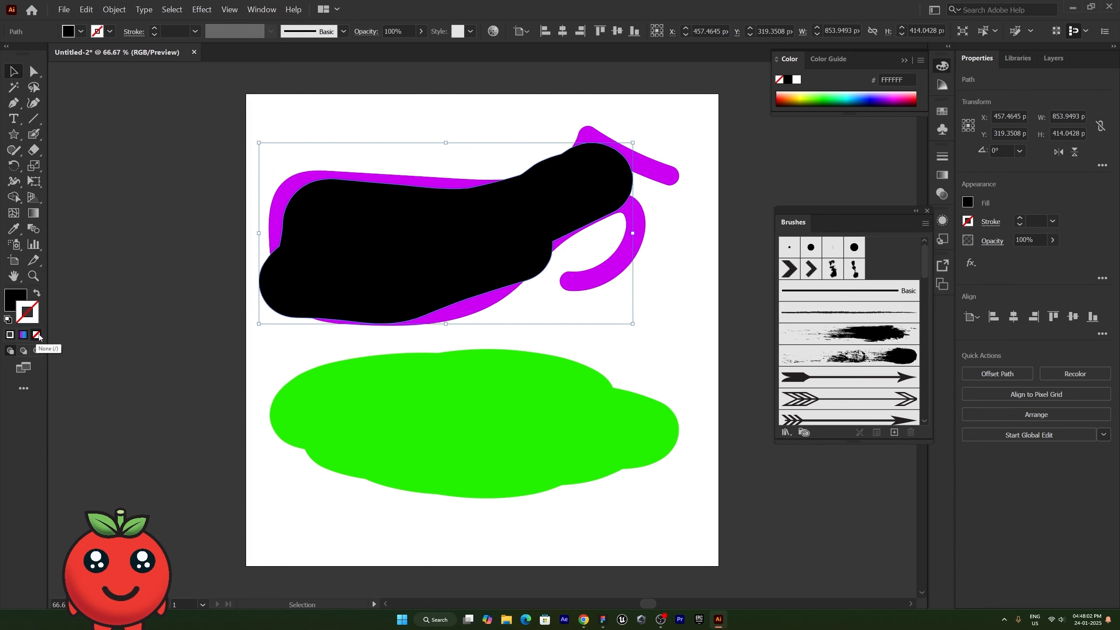
# Send the black blob behind the purple outline and display its anchor points.
pyautogui.hotkey('ctrl', 'shift', '[')
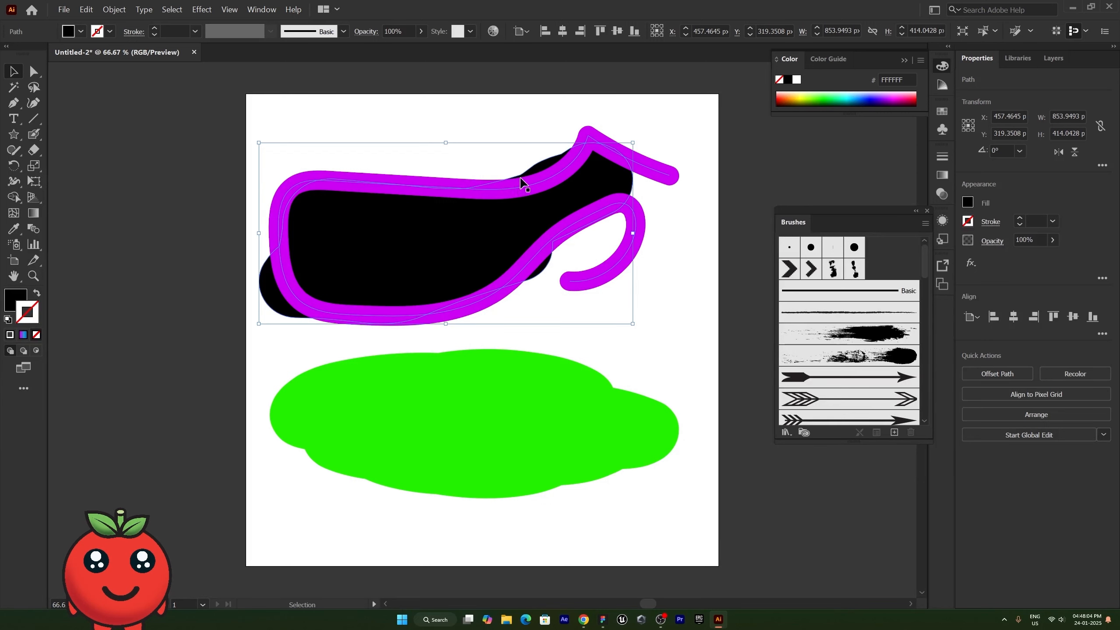
pyautogui.press('a')
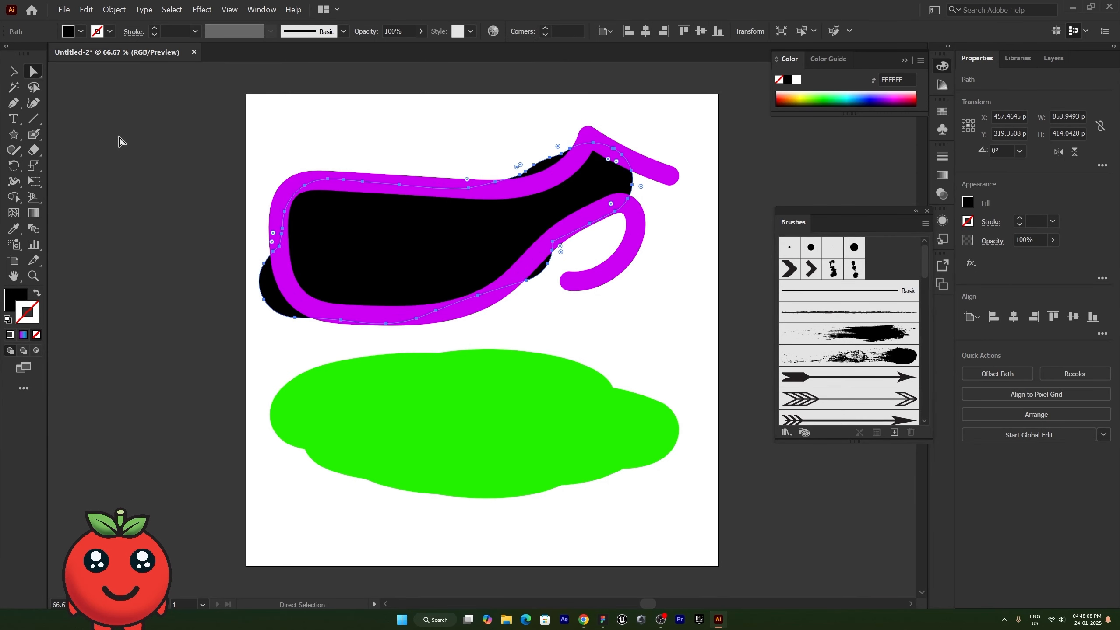
pyautogui.press('v')
pyautogui.click(197, 181)
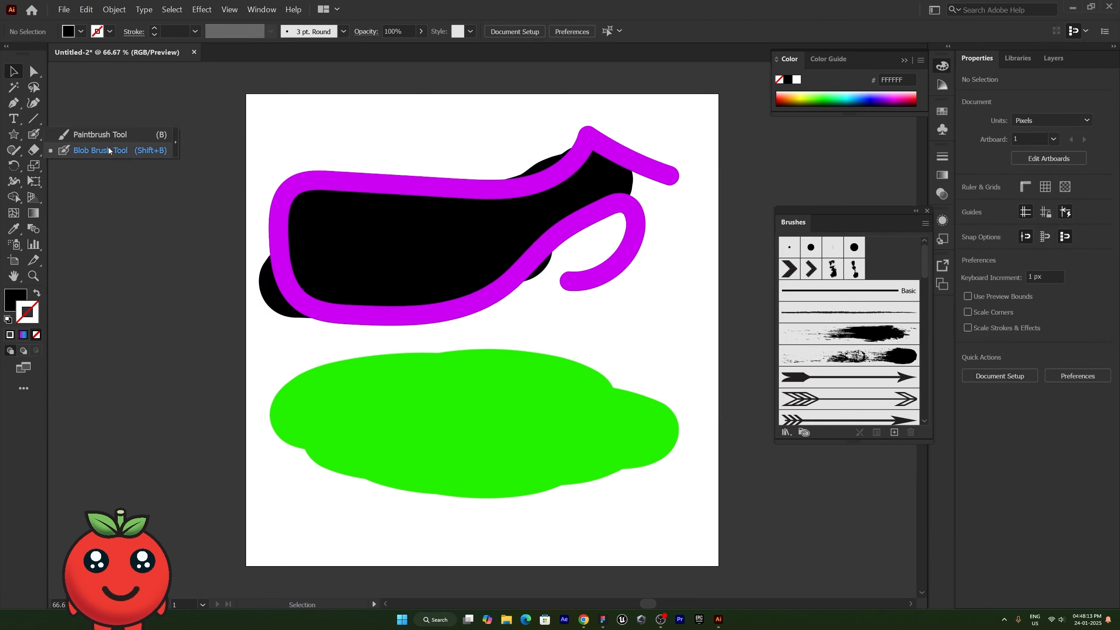
pyautogui.click(108, 148)
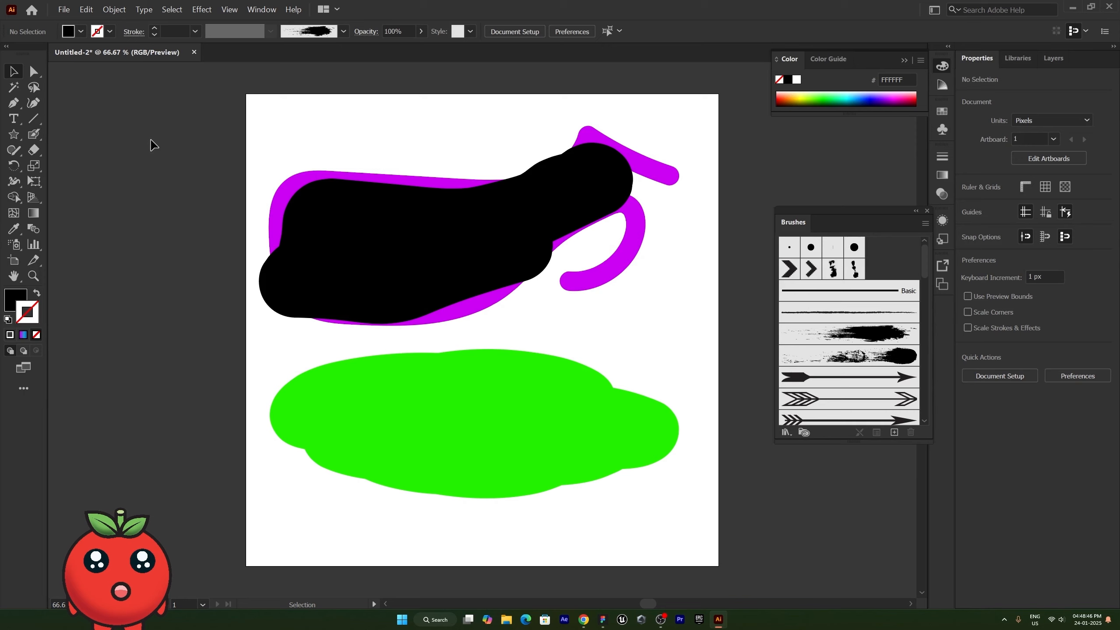
# Show the tools grouped with the Shaper Tool.
pyautogui.click(14, 151)
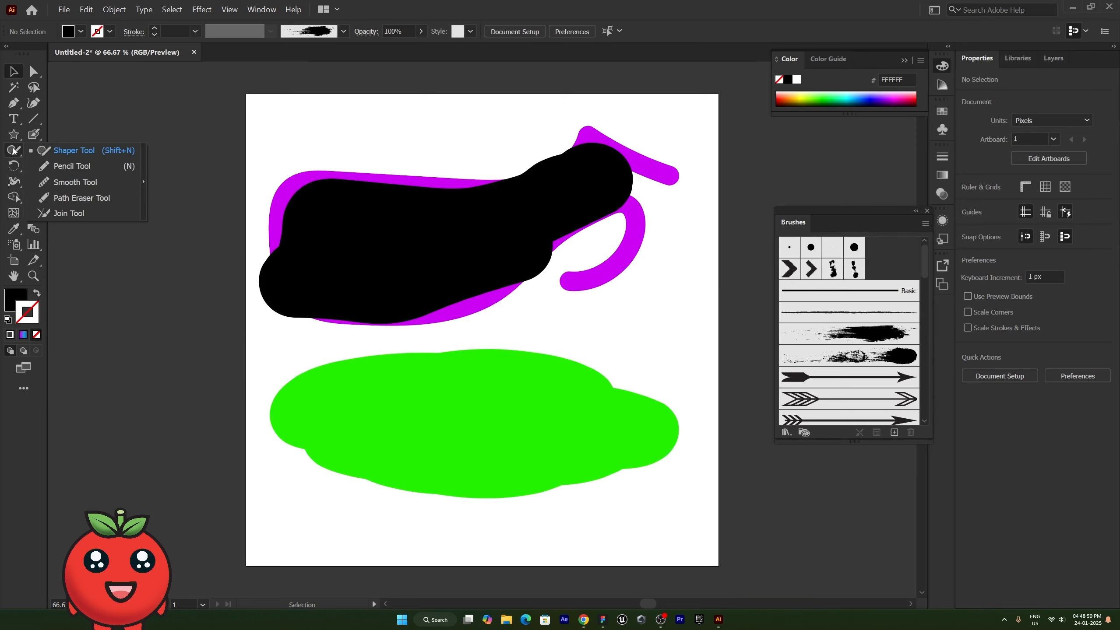